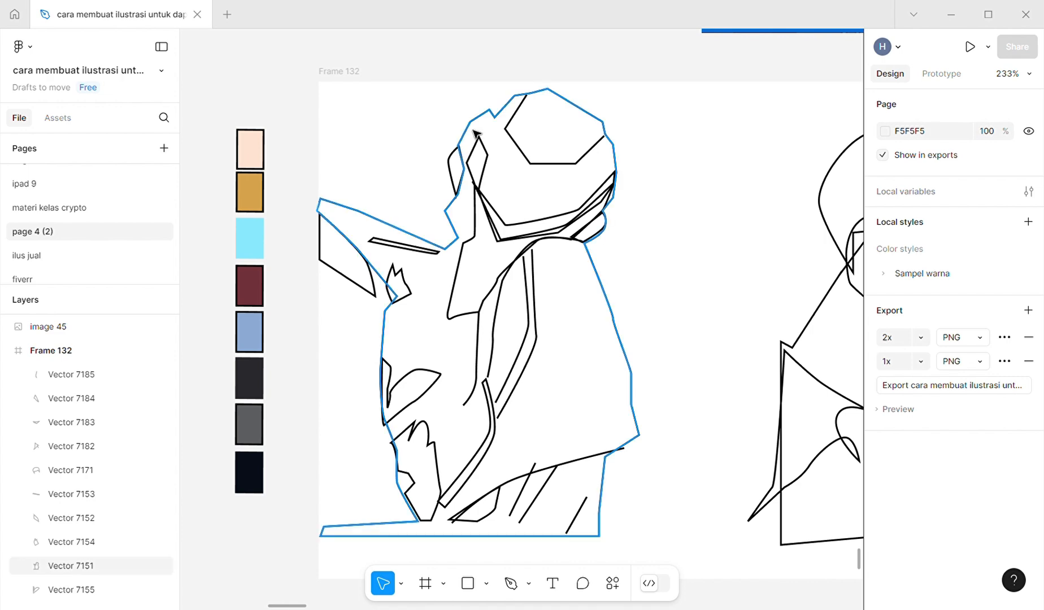
Fill the figure's full body outline with the default grey D9D9D9 and send it behind the other line shapes
{"action": "left_click", "coordinate": [474, 132]}
{"action": "scroll", "coordinate": [565, 282], "scroll_direction": "right", "scroll_amount": 5}
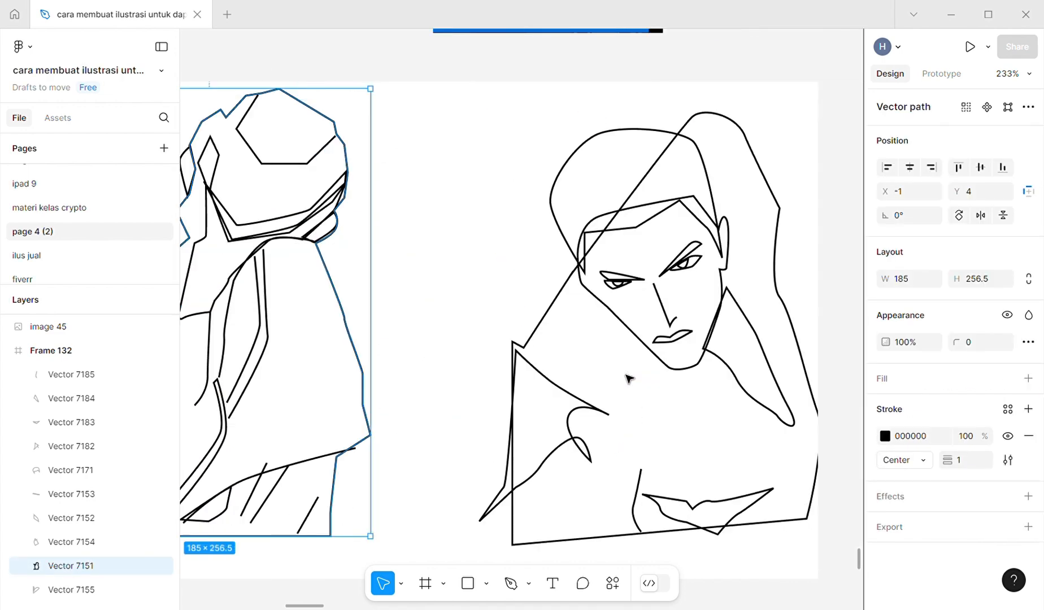
{"action": "scroll", "coordinate": [629, 378], "scroll_direction": "left", "scroll_amount": 7}
{"action": "left_click", "coordinate": [1028, 378]}
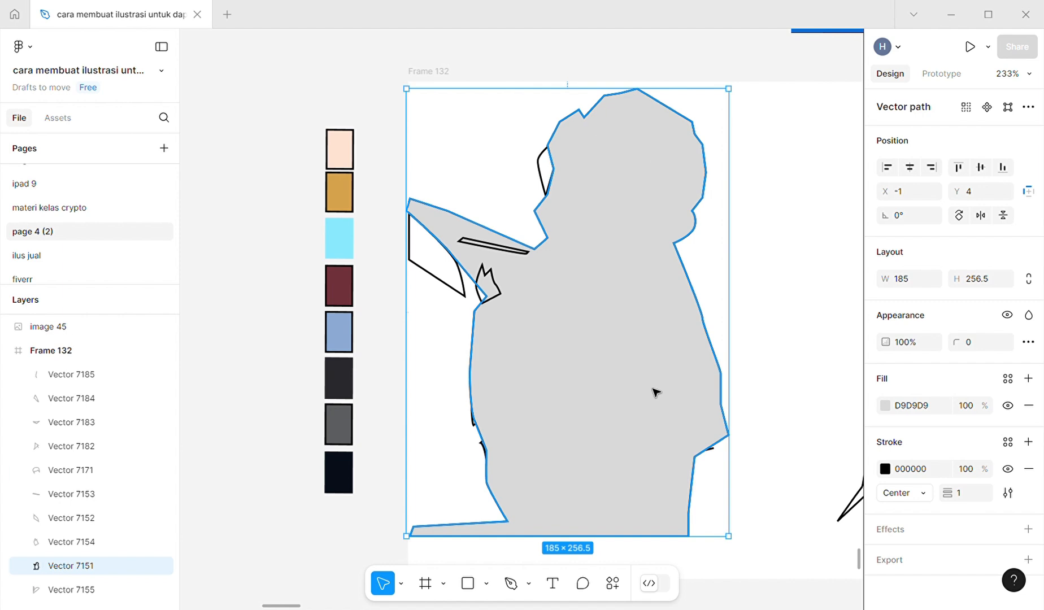
{"action": "key", "text": "ctrl+shift+bracketleft"}
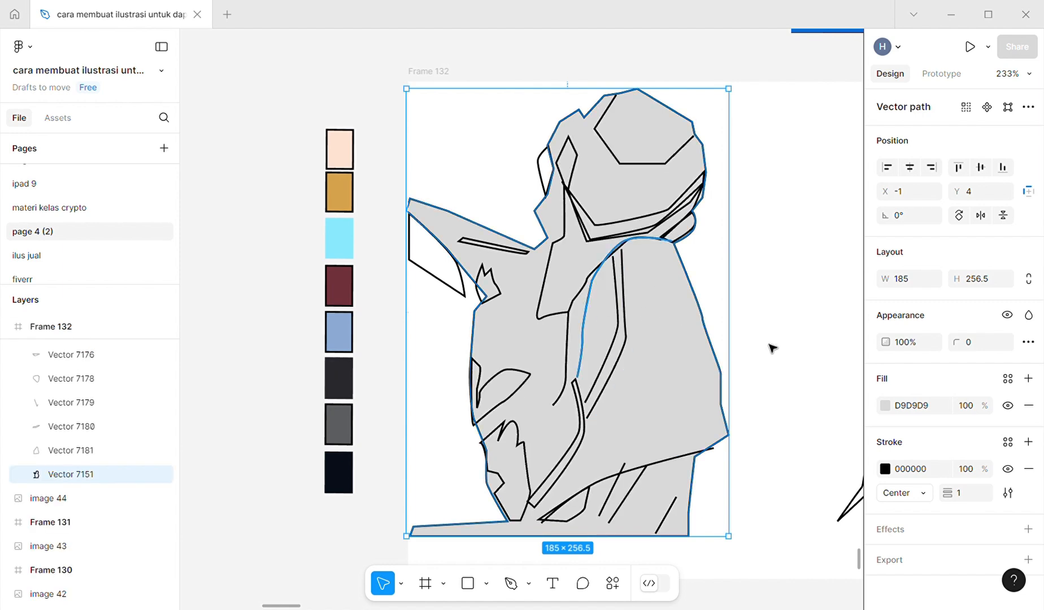
Fill the large shadow shape running from the side of the head down to the collar with the dark 29282D palette swatch
{"action": "left_click", "coordinate": [574, 195]}
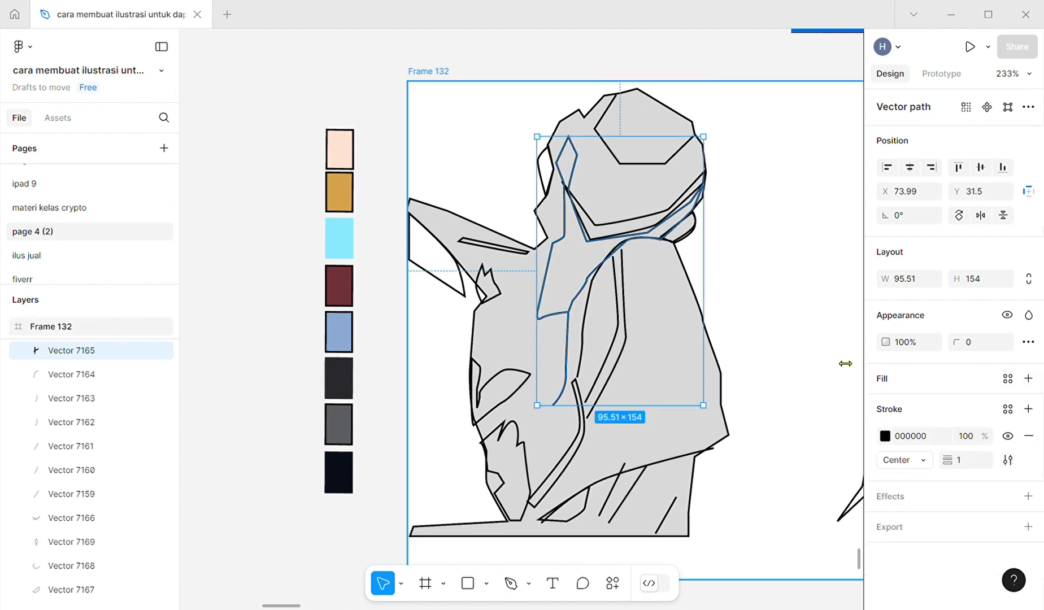
{"action": "left_click", "coordinate": [1028, 379]}
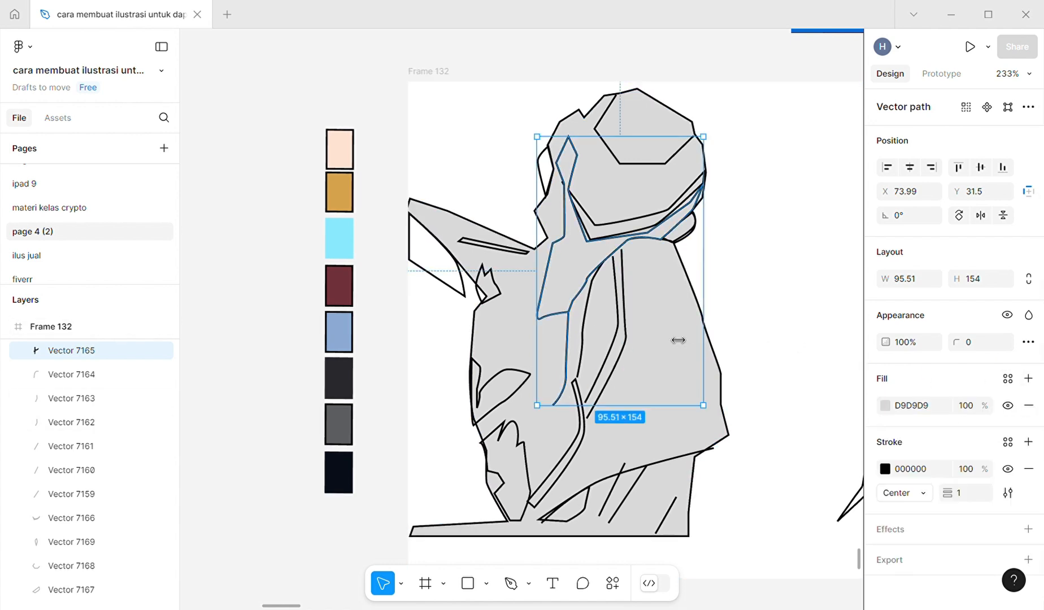
{"action": "key", "text": "i"}
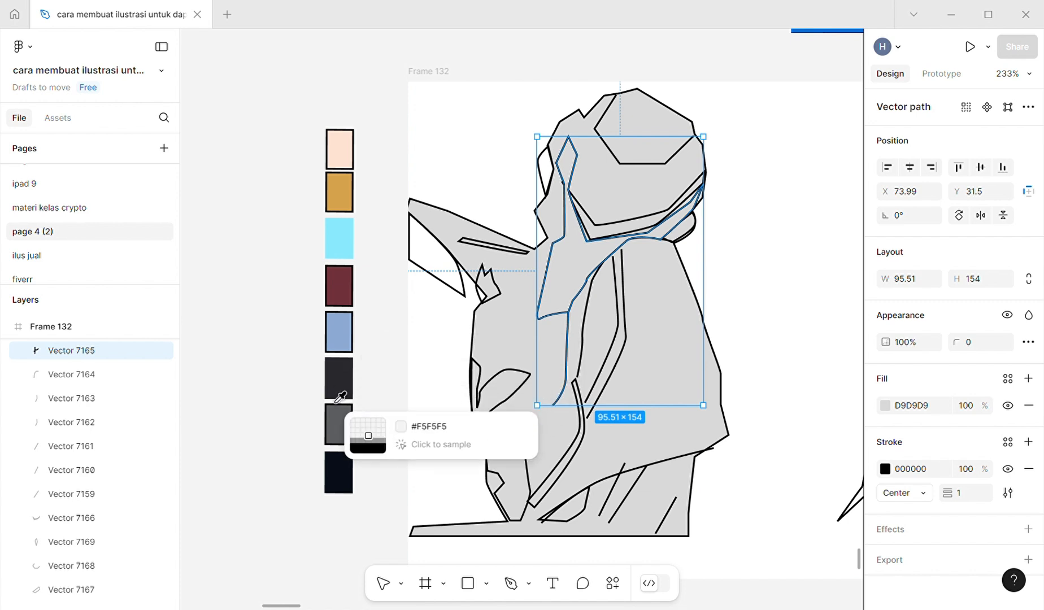
{"action": "left_click", "coordinate": [340, 384]}
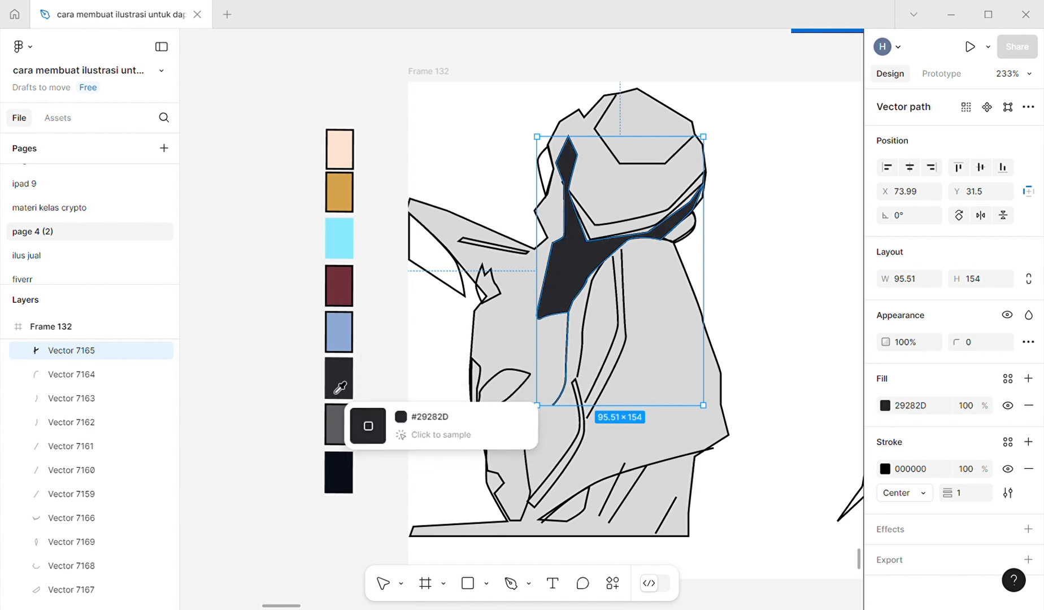
Fill the V-shaped band across the lower part of the head with the golden D6A24B palette swatch
{"action": "left_click", "coordinate": [644, 226]}
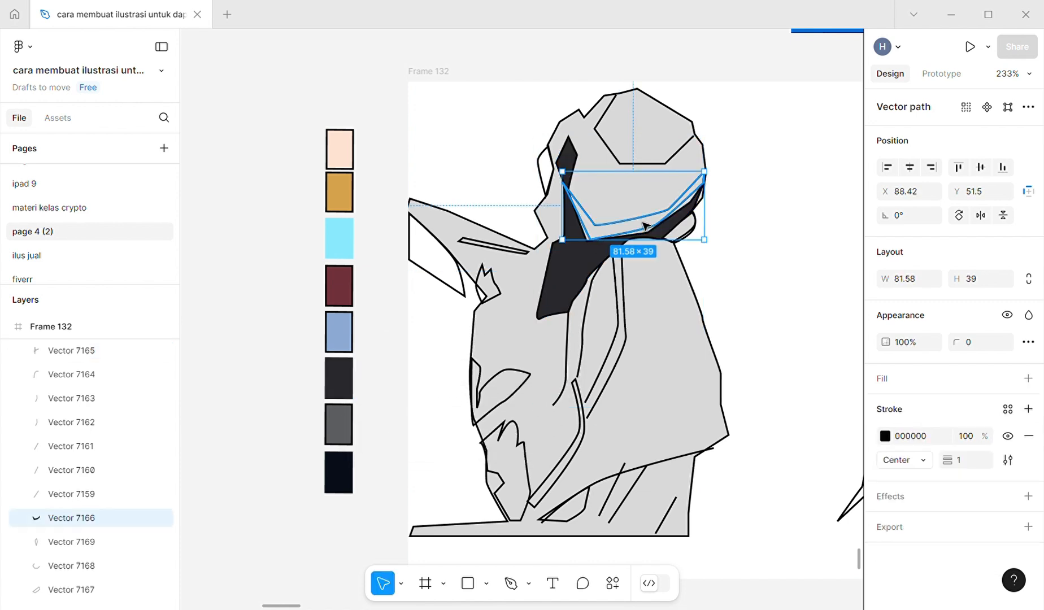
{"action": "left_click", "coordinate": [1024, 380]}
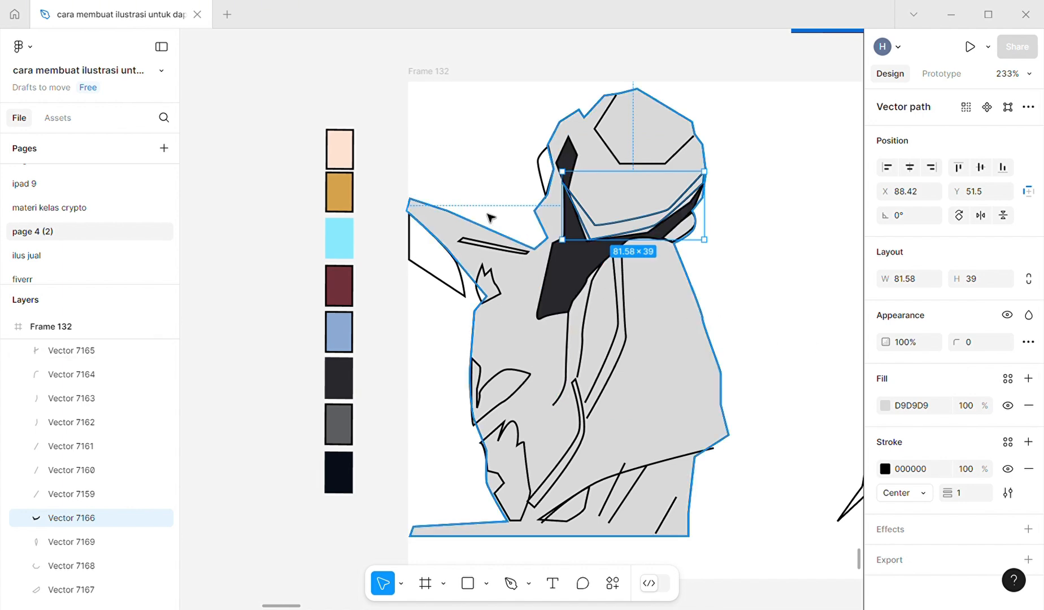
{"action": "key", "text": "i"}
{"action": "left_click", "coordinate": [342, 190]}
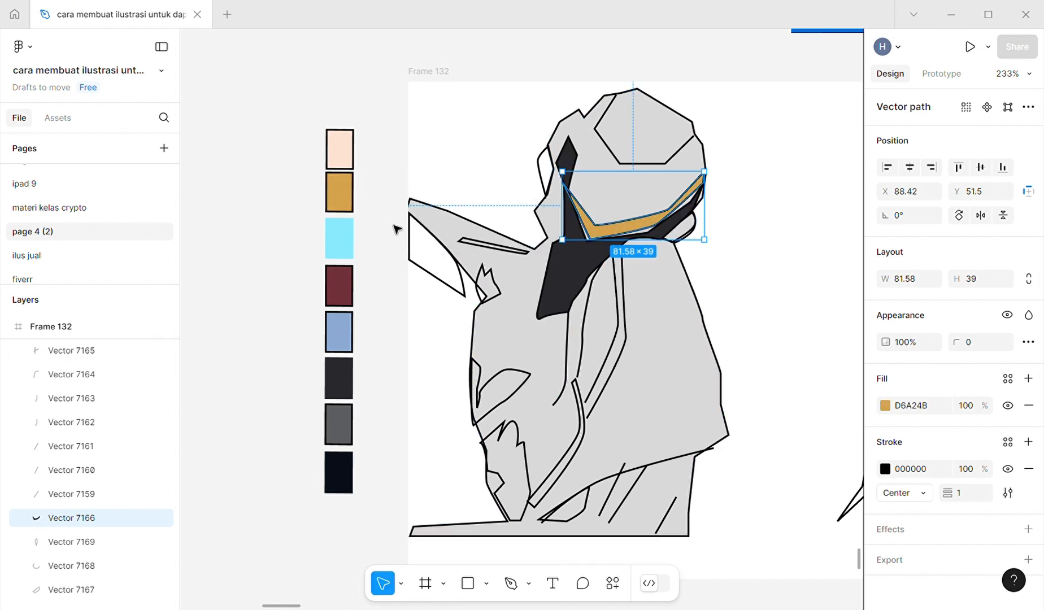
Fill the long, narrow curved strip on the lower front of the jacket with the light cyan 89EAFD palette swatch
{"action": "left_click", "coordinate": [449, 289]}
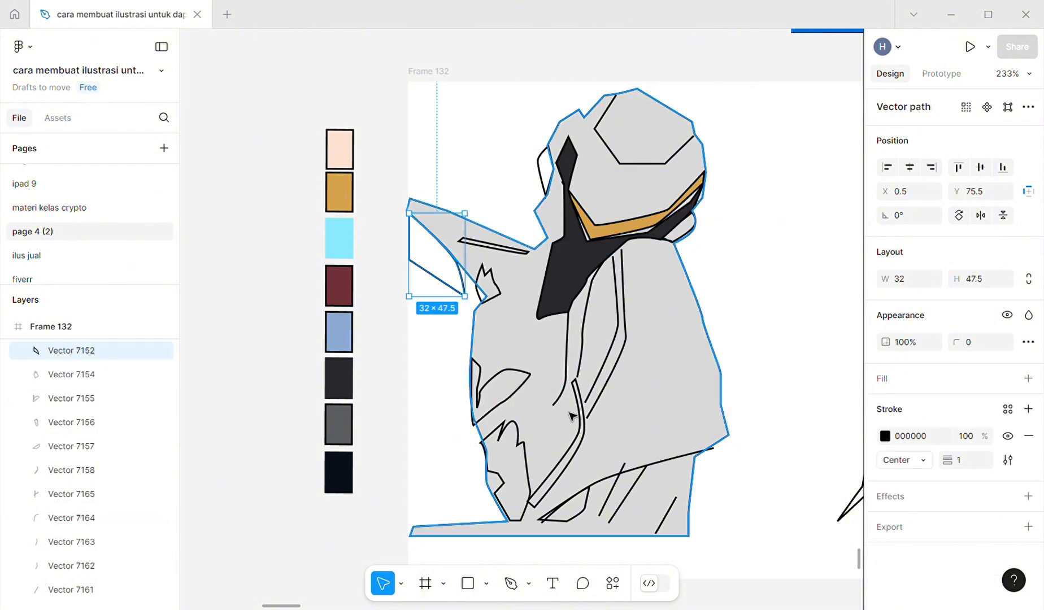
{"action": "left_click", "coordinate": [597, 394]}
{"action": "left_click", "coordinate": [581, 395]}
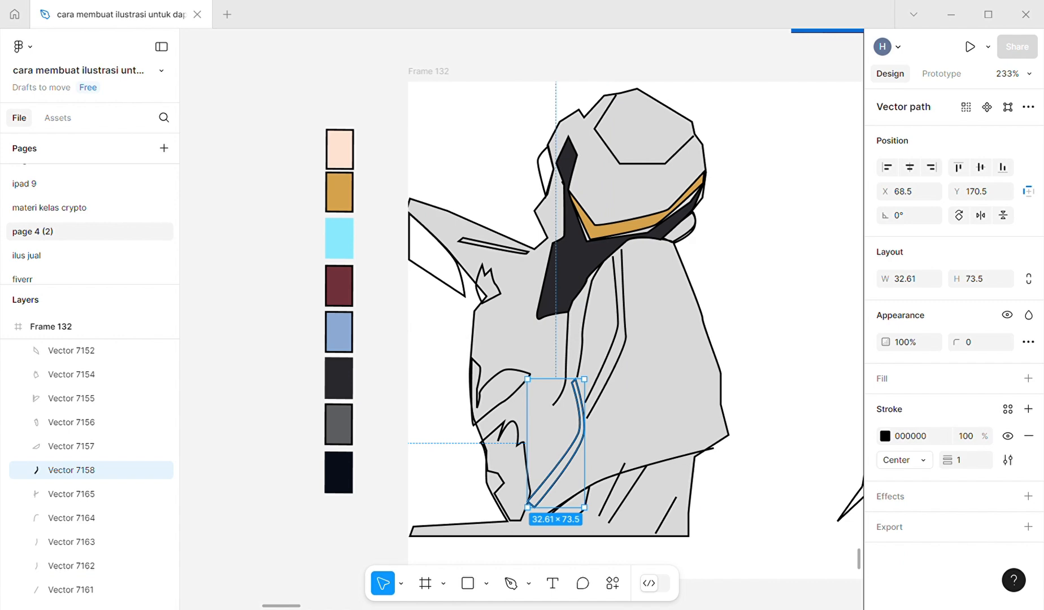
{"action": "left_click", "coordinate": [1028, 378]}
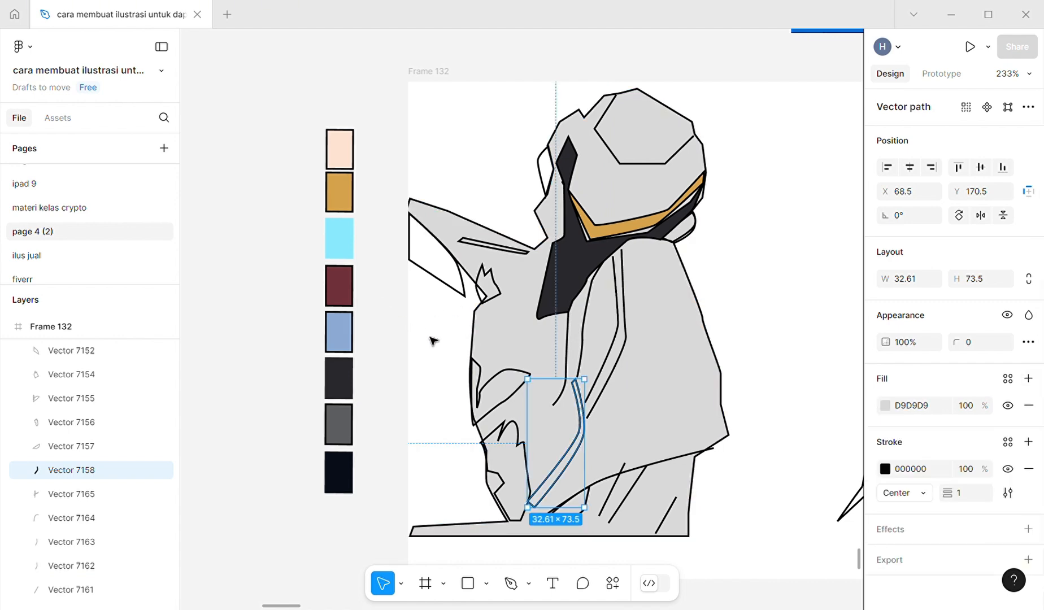
{"action": "key", "text": "i"}
{"action": "left_click", "coordinate": [343, 233]}
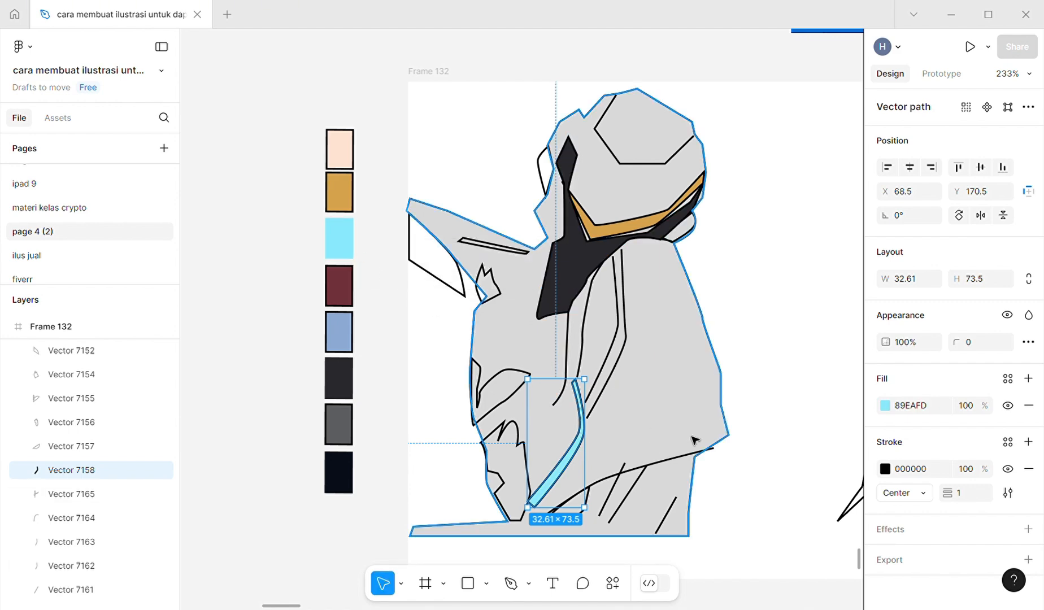
Shorten the leftmost diagonal fold line below the jacket hem to about 12.5 × 25.5 so its upper end meets the hem
{"action": "double_click", "coordinate": [630, 469]}
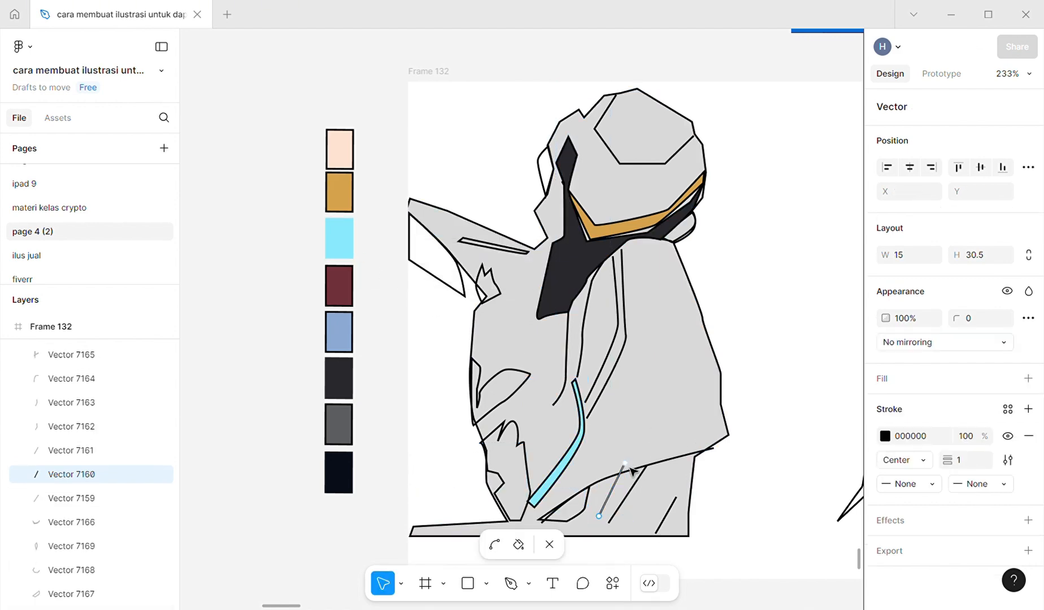
{"action": "left_click_drag", "start_coordinate": [624, 467], "coordinate": [624, 475]}
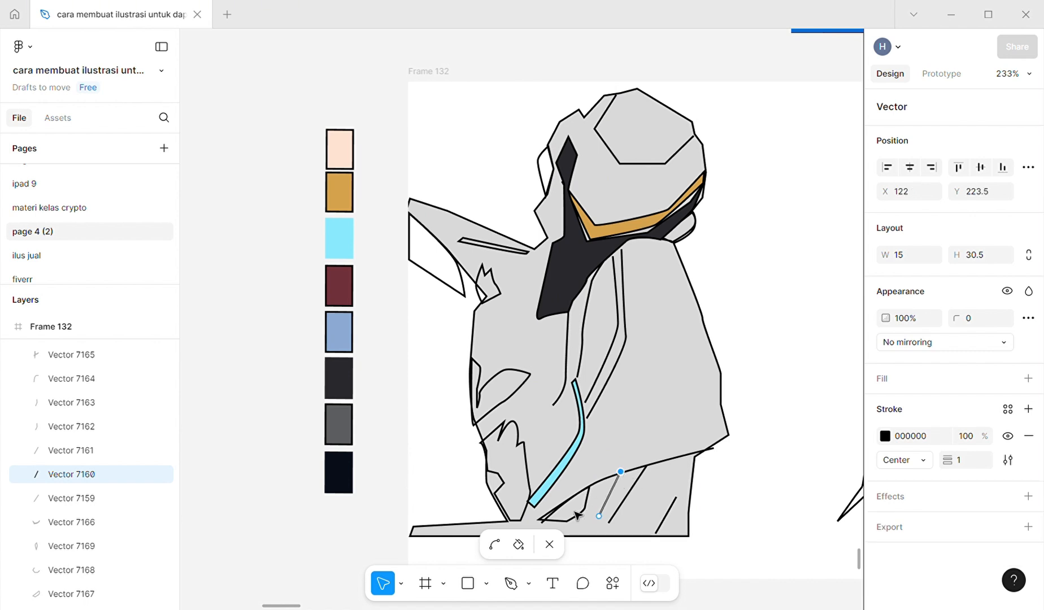
{"action": "left_click", "coordinate": [580, 527]}
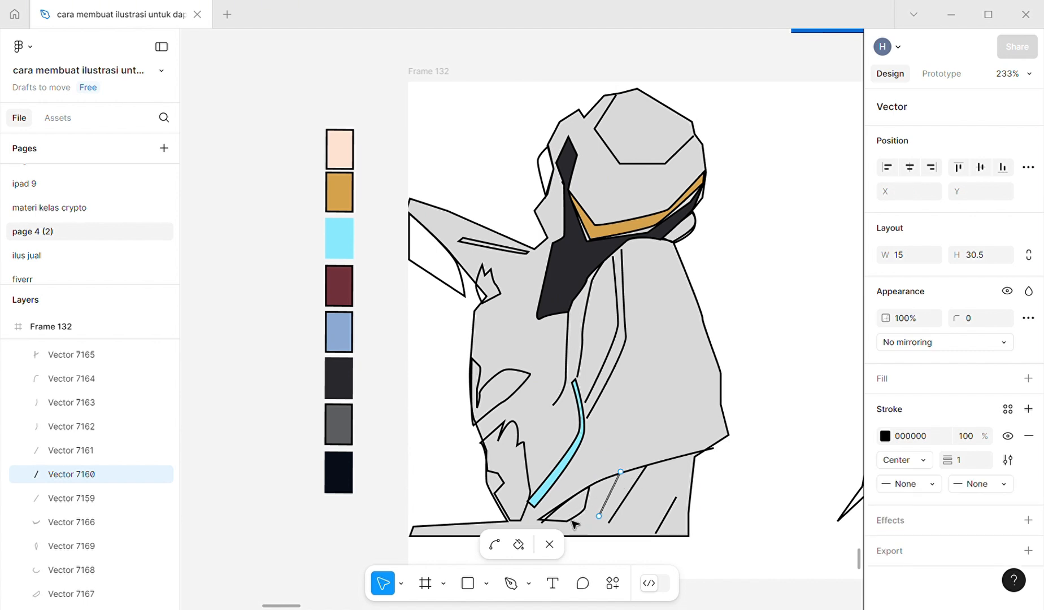
{"action": "key", "text": "Escape"}
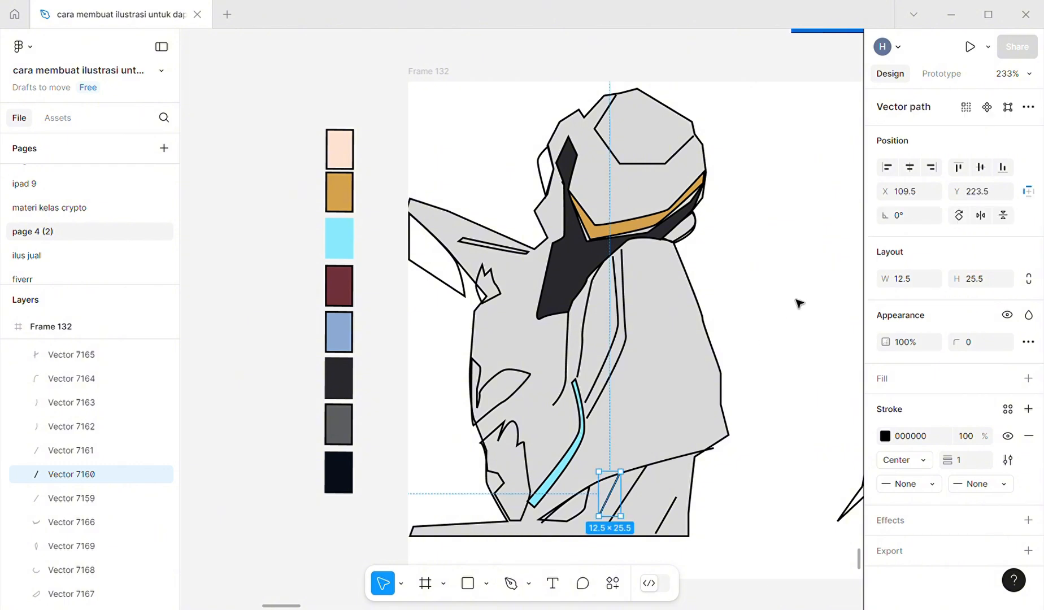
{"action": "key", "text": "Escape"}
Fill the small shape under the front corner of the jacket hem with 29282D sampled from the collar shadow
{"action": "left_click", "coordinate": [584, 518]}
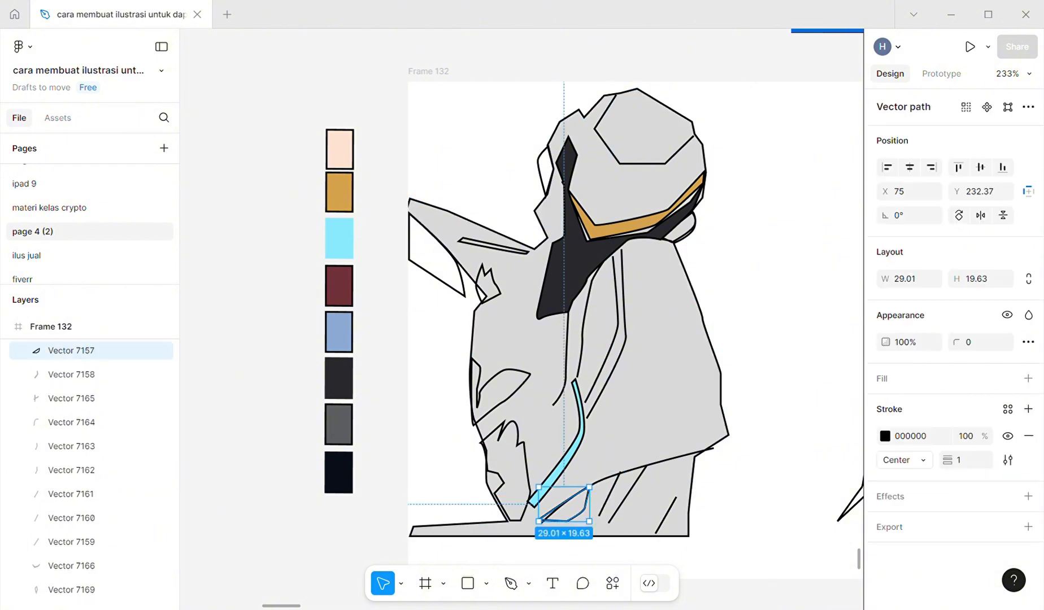
{"action": "left_click", "coordinate": [1028, 377]}
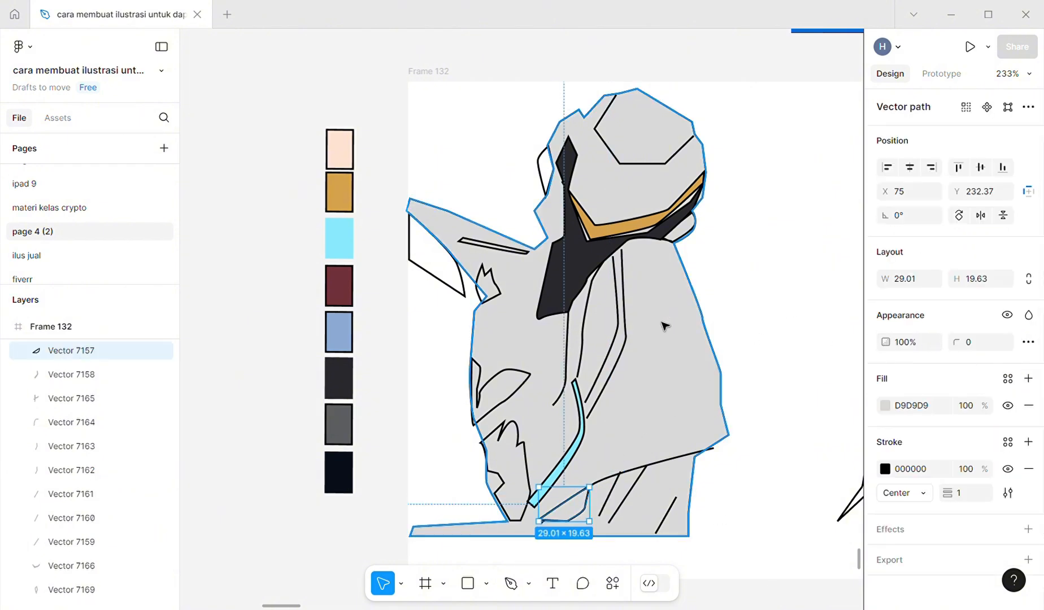
{"action": "key", "text": "o"}
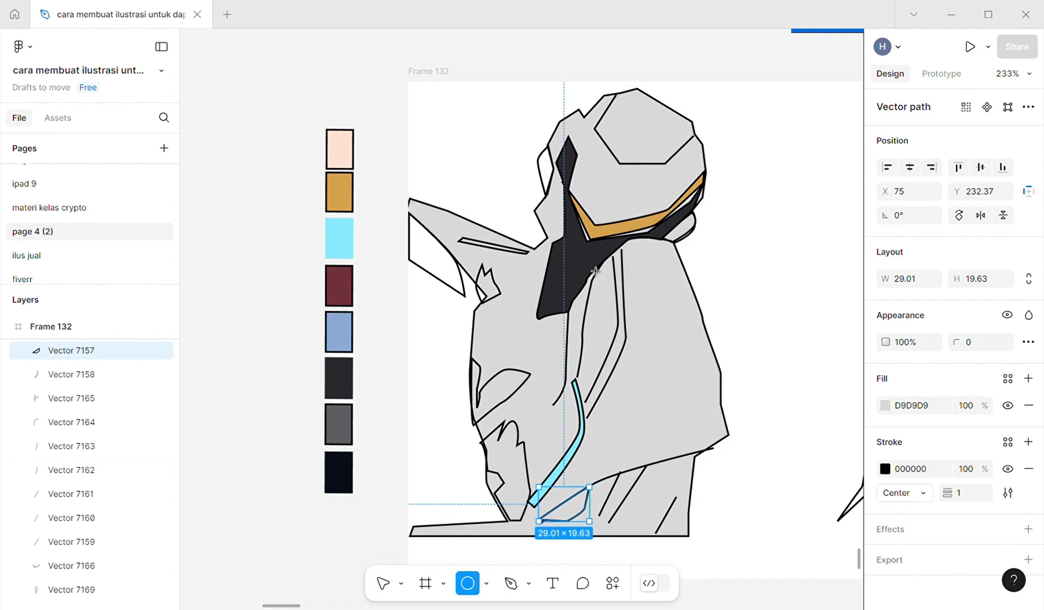
{"action": "key", "text": "i"}
{"action": "left_click", "coordinate": [576, 284]}
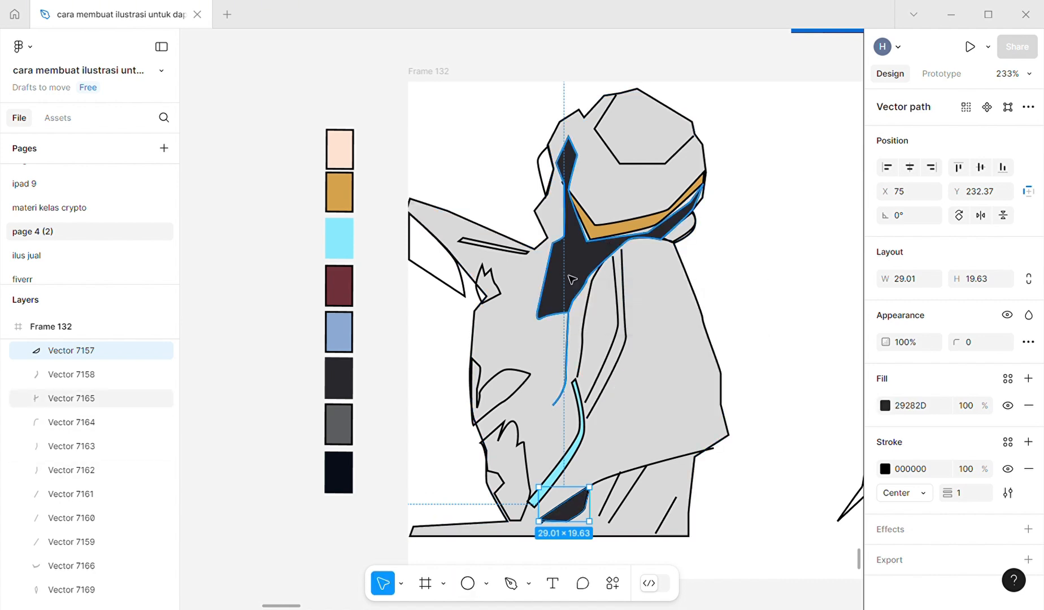
Fill the jagged shape at the lower end of the sleeve with black 000000 sampled at the collar shadow's edge
{"action": "left_click", "coordinate": [525, 467]}
{"action": "left_click", "coordinate": [527, 458]}
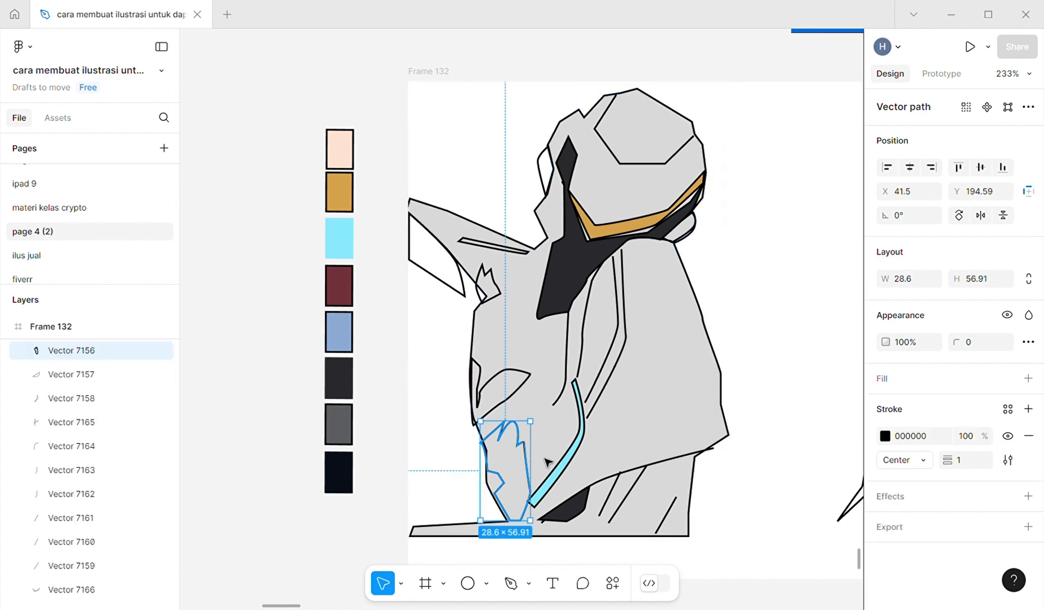
{"action": "left_click", "coordinate": [1029, 378]}
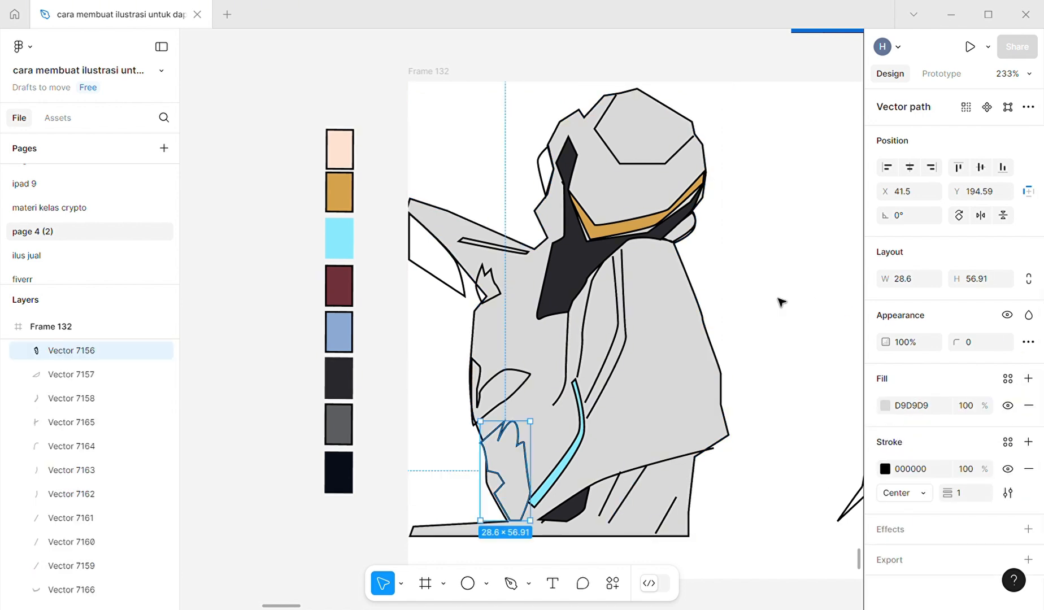
{"action": "key", "text": "i"}
{"action": "left_click", "coordinate": [556, 244]}
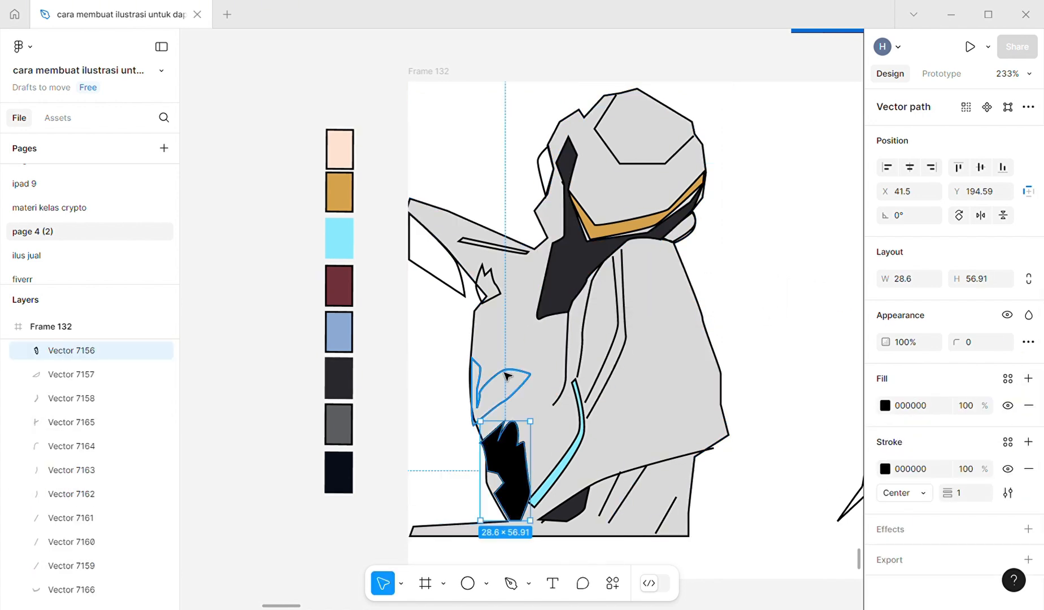
Fill the leaf-like fold shadow just above the black jagged shape with 29282D sampled from the collar shadow
{"action": "left_click", "coordinate": [508, 373]}
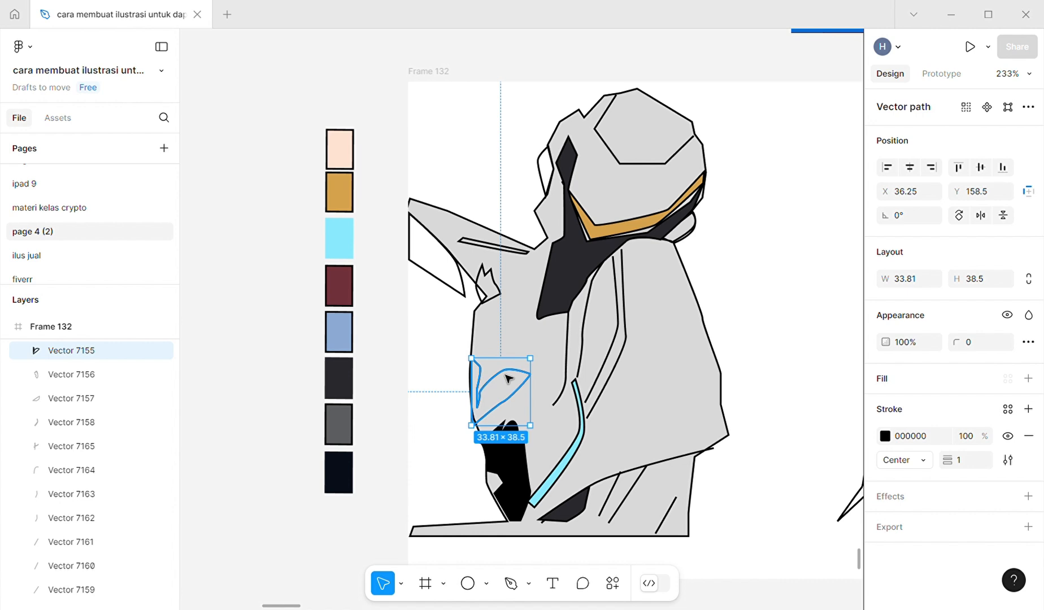
{"action": "left_click", "coordinate": [1029, 378]}
{"action": "key", "text": "i"}
{"action": "left_click", "coordinate": [562, 285]}
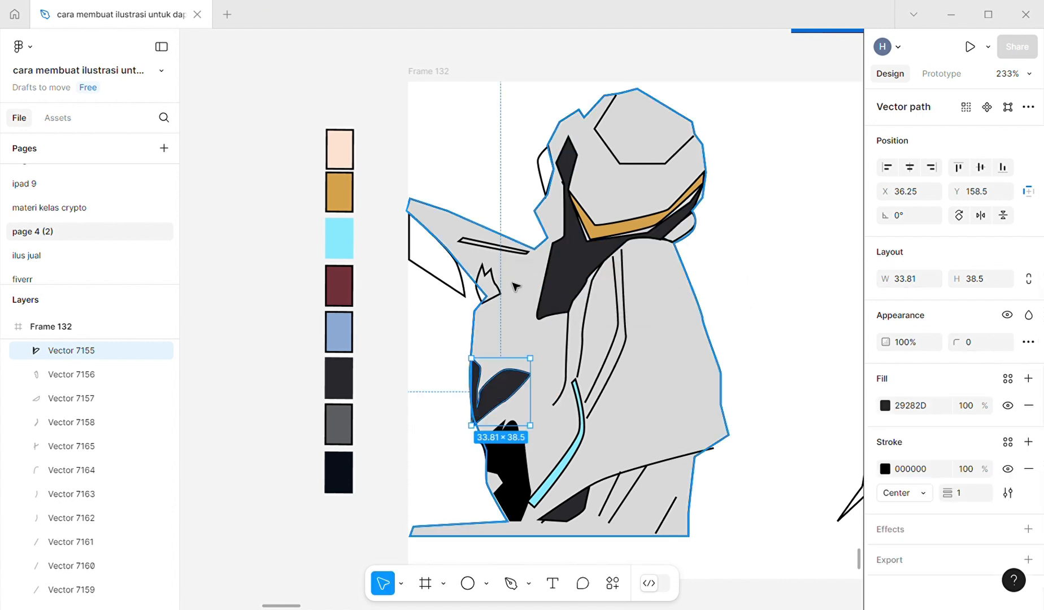
Fill the small jagged shadow shape below the shoulder strip with 29282D sampled from the collar shadow
{"action": "left_click", "coordinate": [505, 292]}
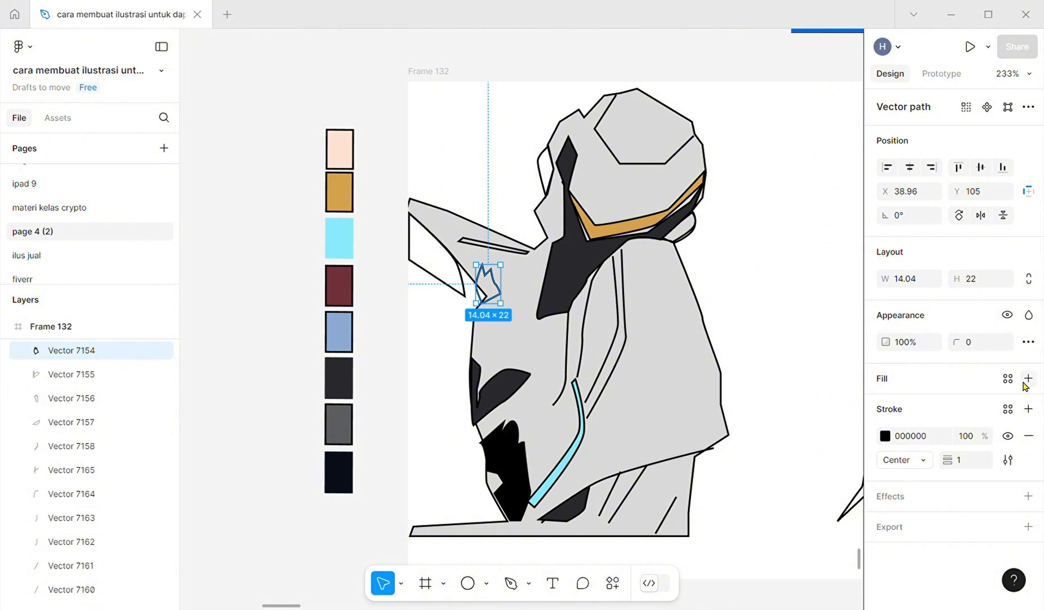
{"action": "left_click", "coordinate": [1028, 378]}
{"action": "key", "text": "i"}
{"action": "left_click", "coordinate": [565, 283]}
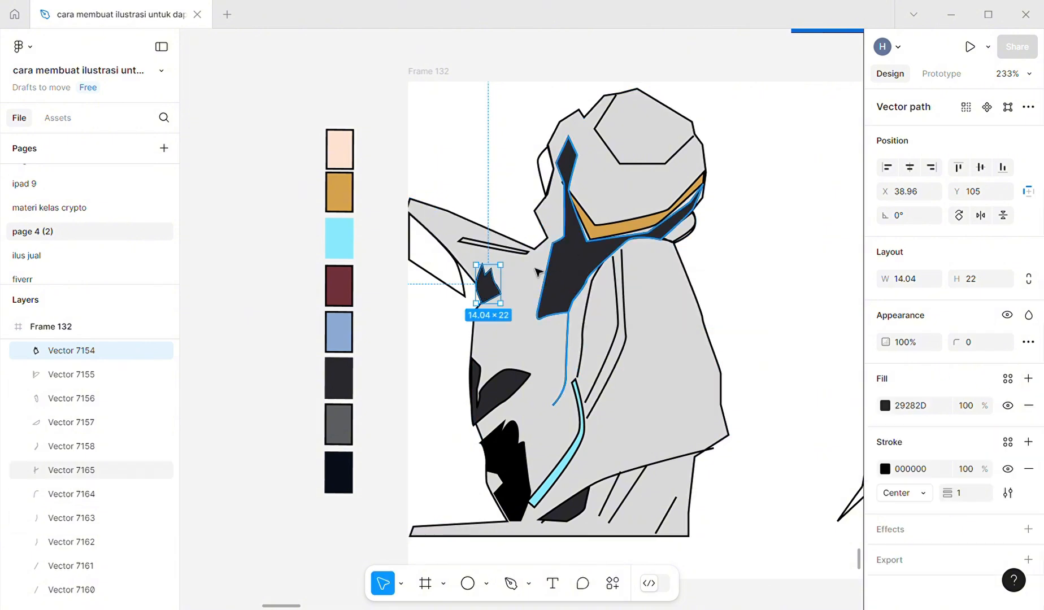
Fill the thin slanted strip on the shoulder with the light cyan 89EAFD palette swatch and deselect it
{"action": "left_click", "coordinate": [493, 245]}
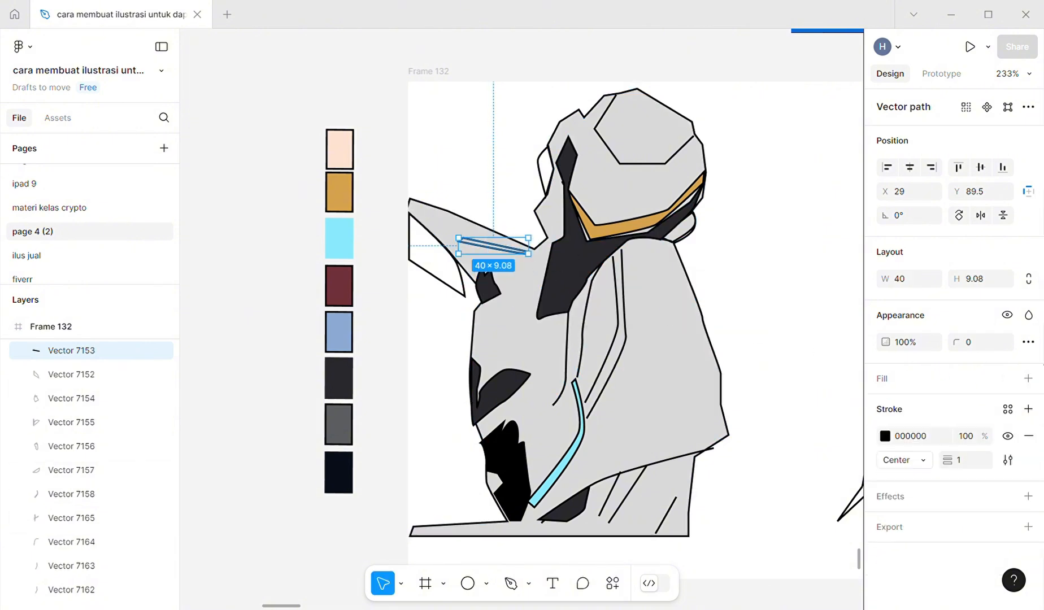
{"action": "left_click", "coordinate": [1028, 380]}
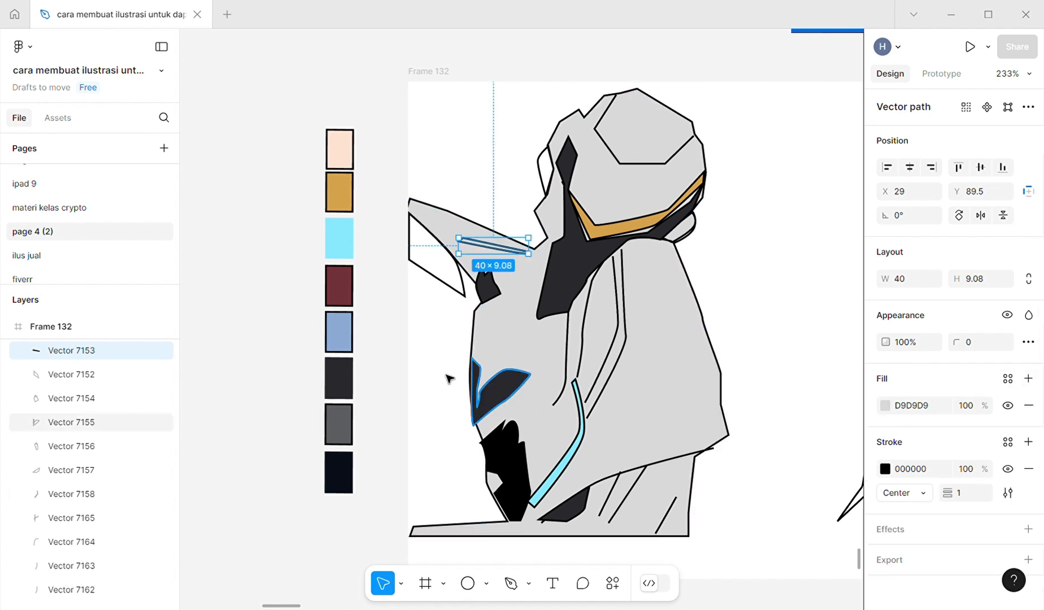
{"action": "key", "text": "i"}
{"action": "left_click", "coordinate": [339, 234]}
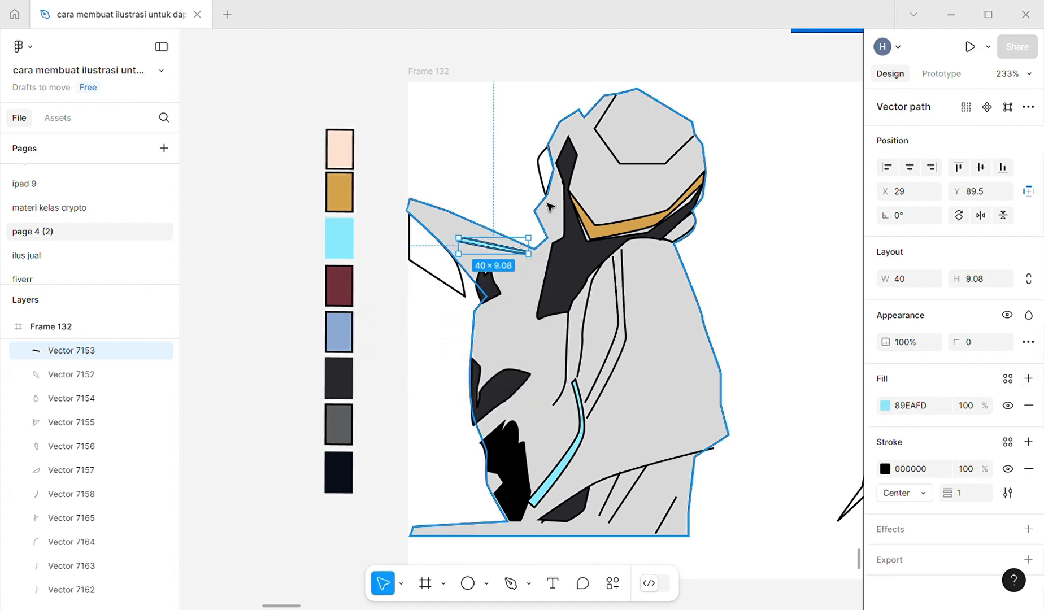
{"action": "key", "text": "Escape"}
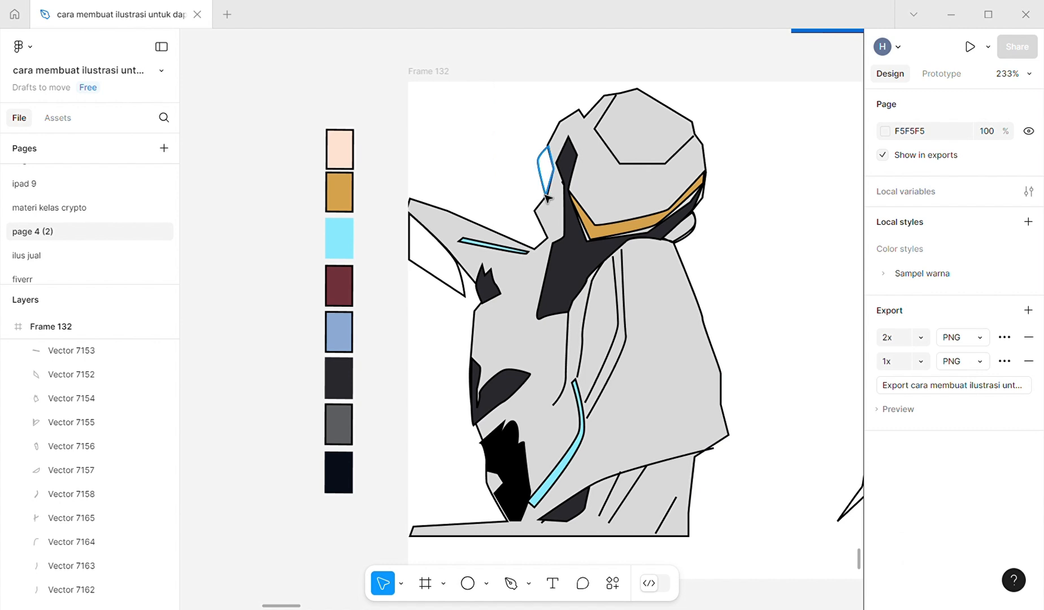
Fill the narrow leaf-shaped piece at the back edge of the hood with dark 29282D
{"action": "left_click", "coordinate": [547, 195]}
{"action": "left_click", "coordinate": [1028, 380]}
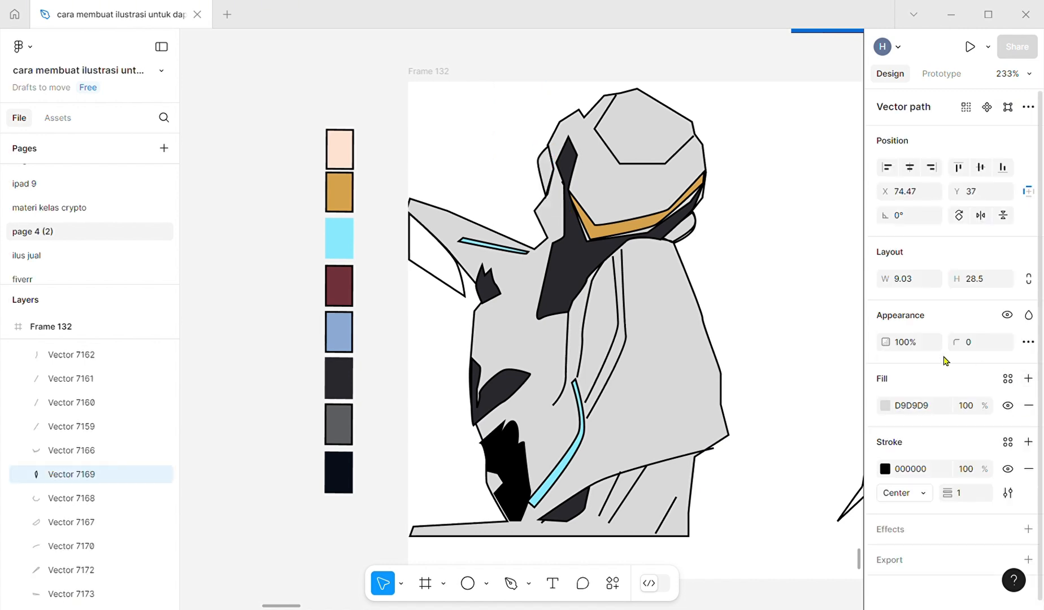
{"action": "key", "text": "i"}
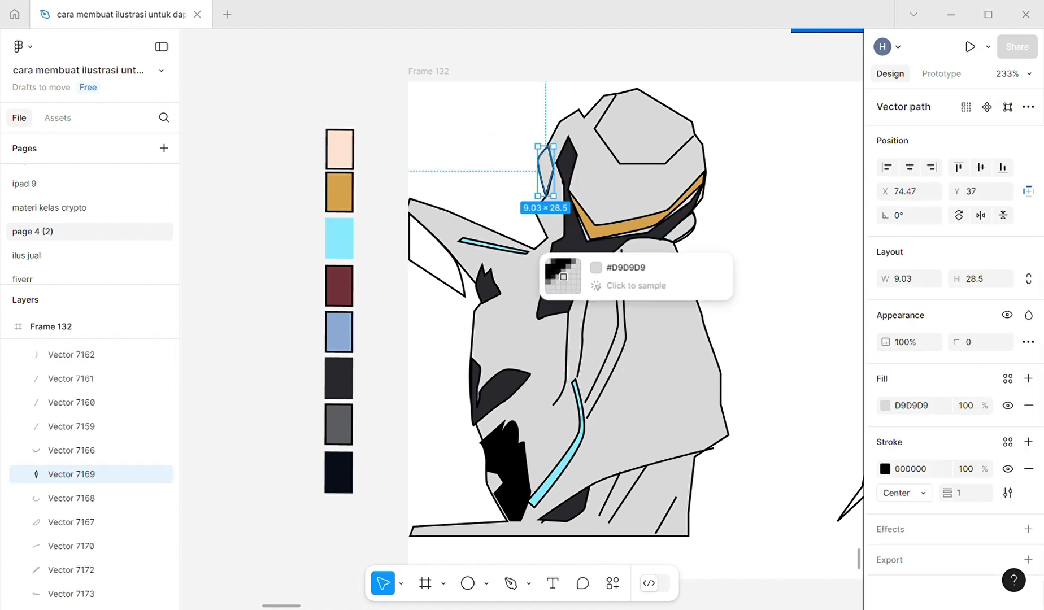
{"action": "left_click", "coordinate": [525, 421]}
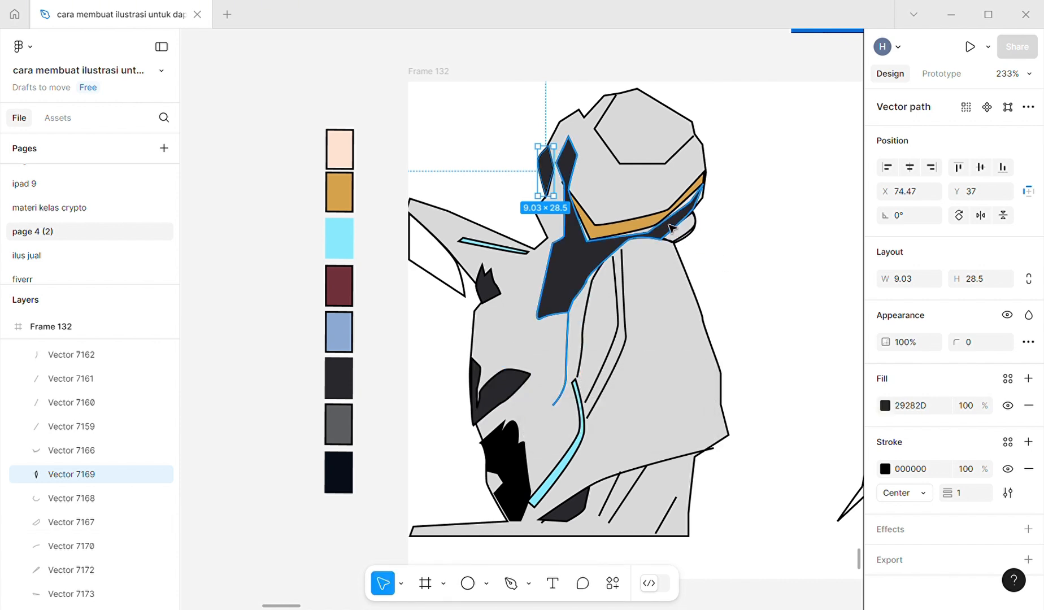
Colour the outline of the small rounded shape beneath the visor's far end with the light cyan 89EAFD palette swatch
{"action": "left_click", "coordinate": [691, 231]}
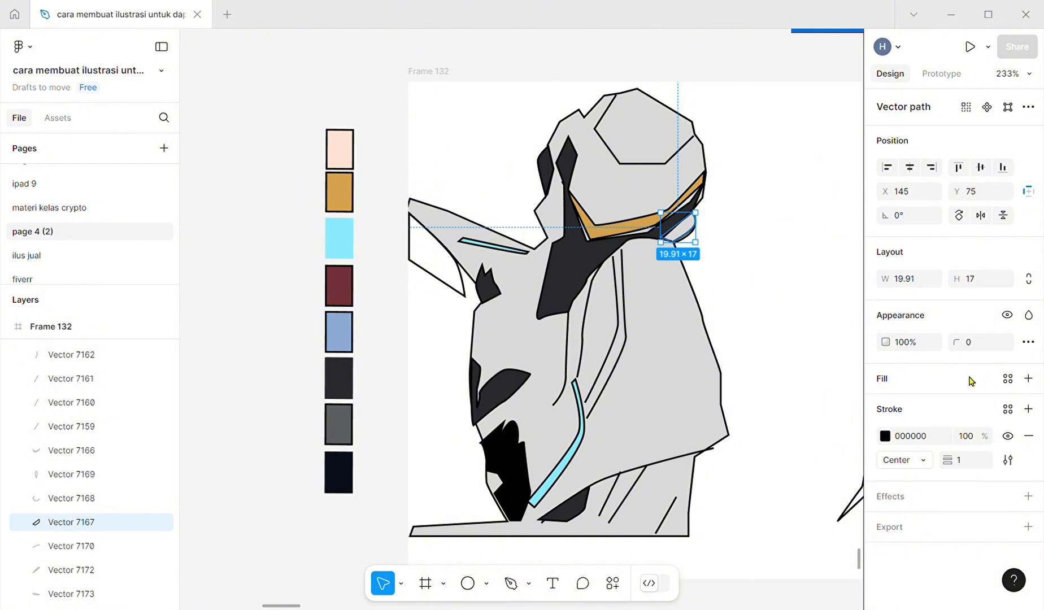
{"action": "key", "text": "i"}
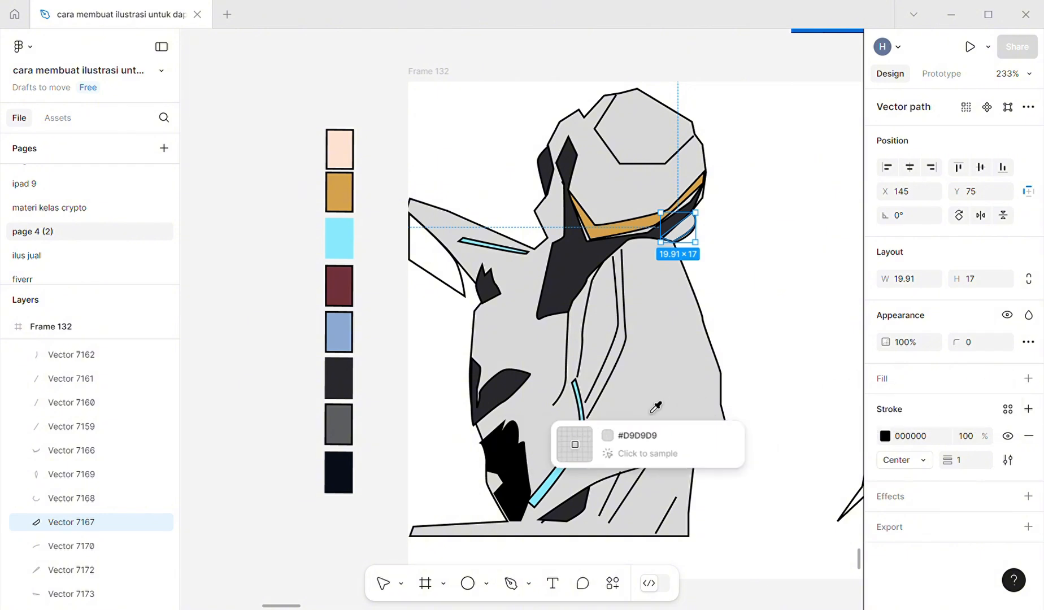
{"action": "left_click", "coordinate": [352, 239]}
Recolour the fill of the narrow leaf-shaped piece at the back of the hood with the light cyan 89EAFD swatch
{"action": "left_click", "coordinate": [547, 175]}
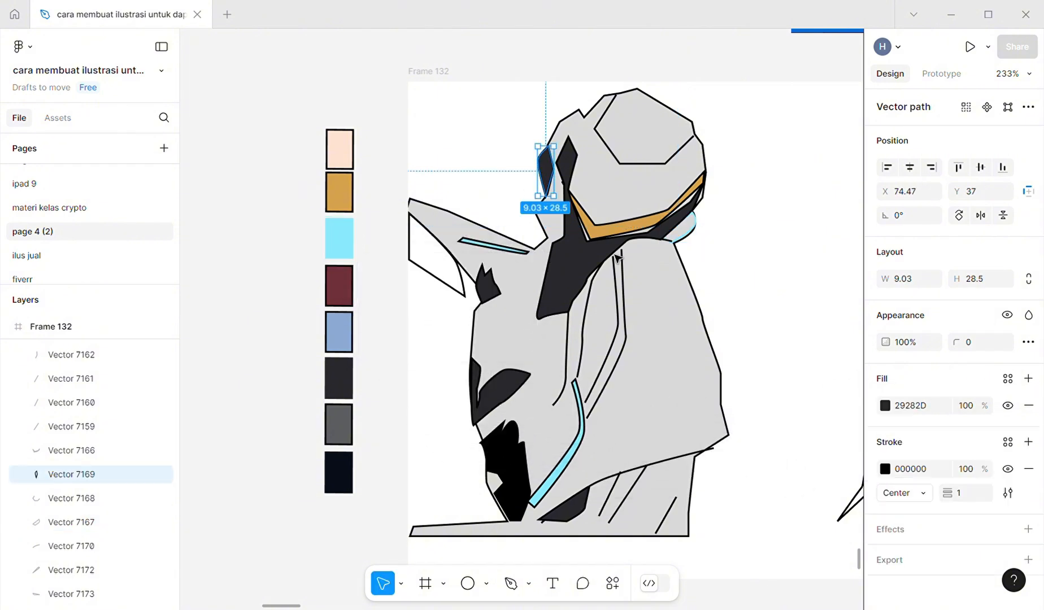
{"action": "key", "text": "i"}
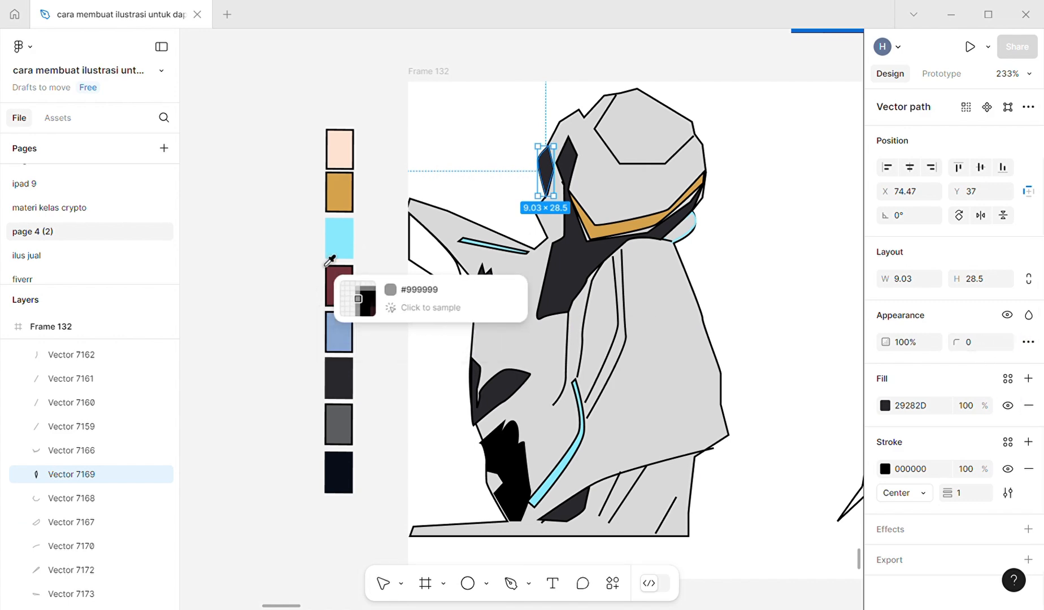
{"action": "left_click", "coordinate": [342, 240]}
Add a fill to the small rounded shape beneath the visor and colour it with the light cyan 89EAFD swatch
{"action": "left_click", "coordinate": [691, 236]}
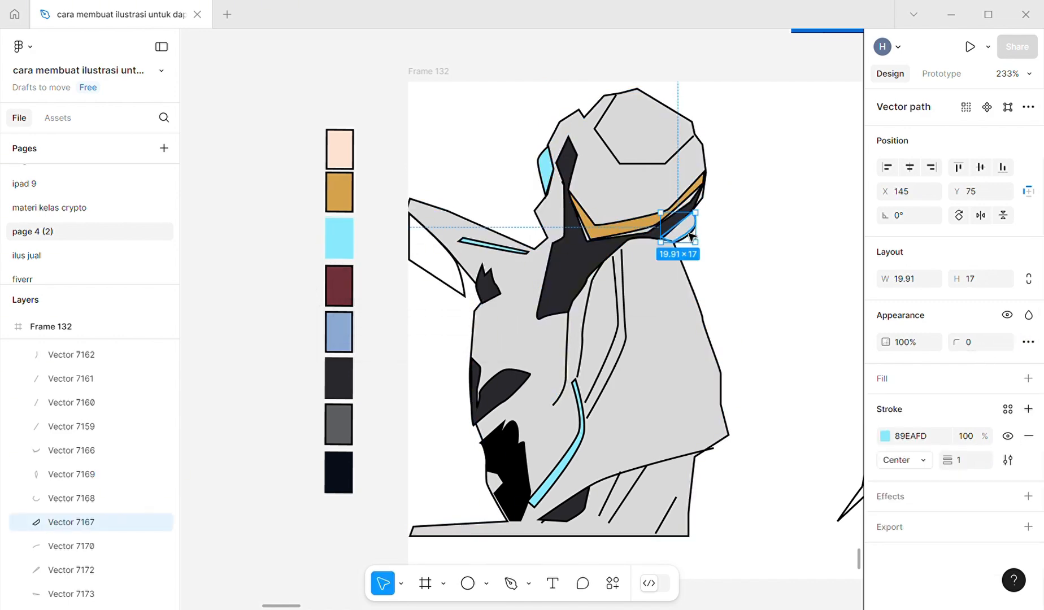
{"action": "left_click", "coordinate": [1028, 380]}
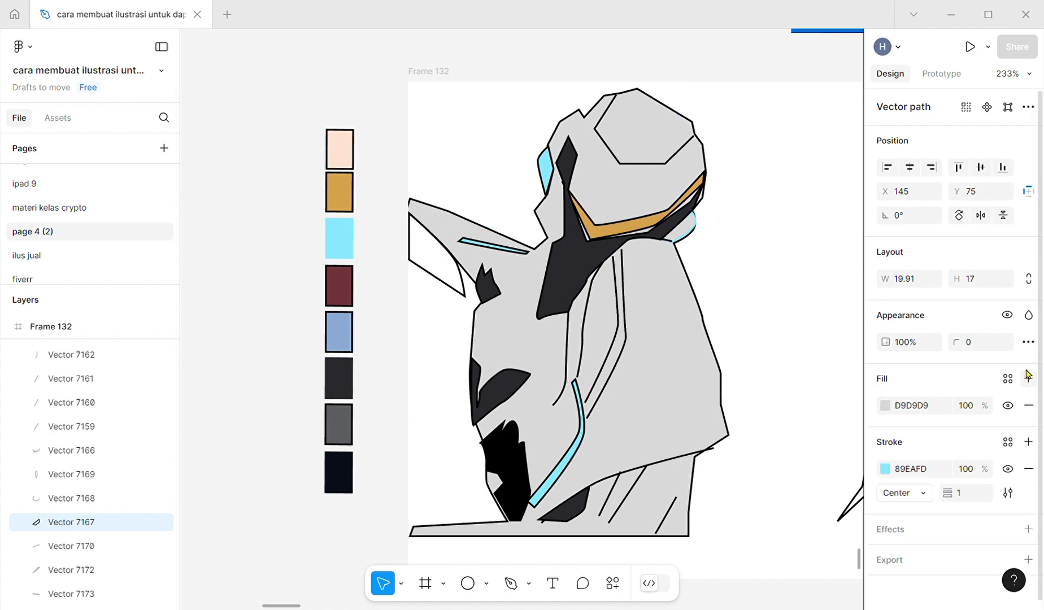
{"action": "left_click", "coordinate": [338, 233]}
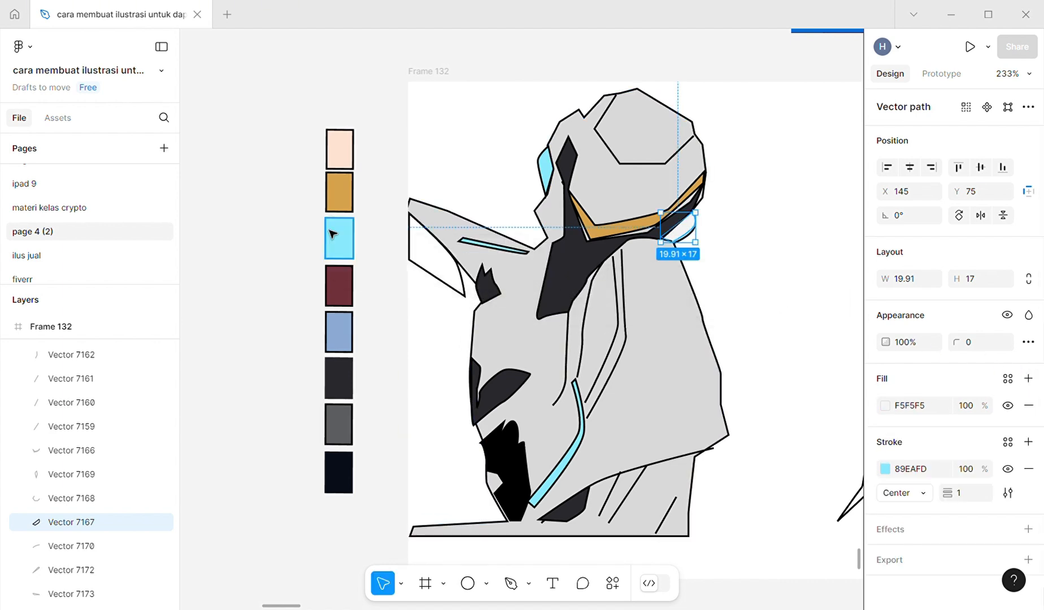
{"action": "key", "text": "i"}
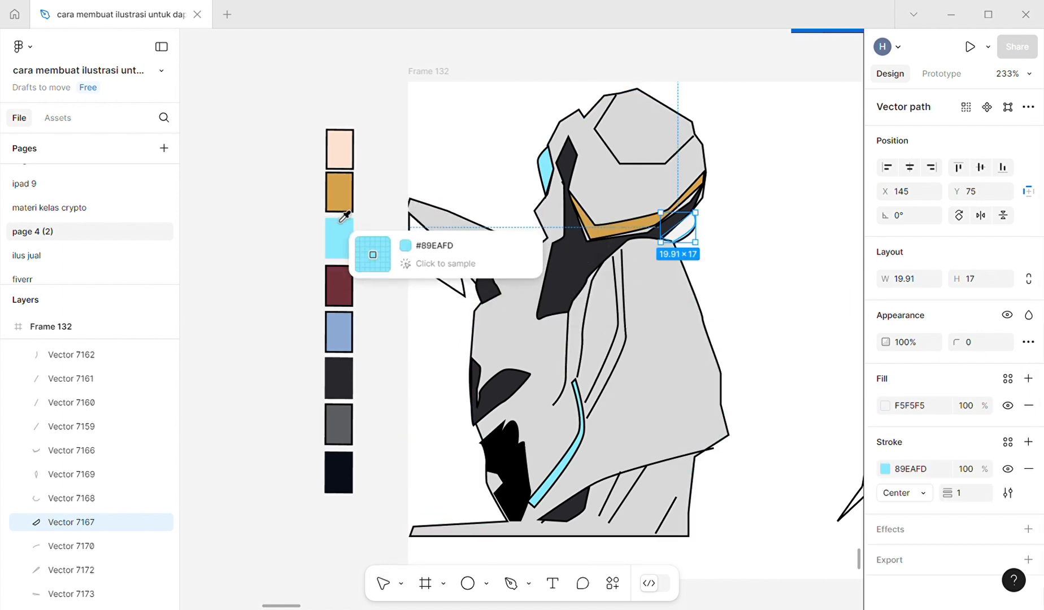
{"action": "left_click", "coordinate": [339, 238]}
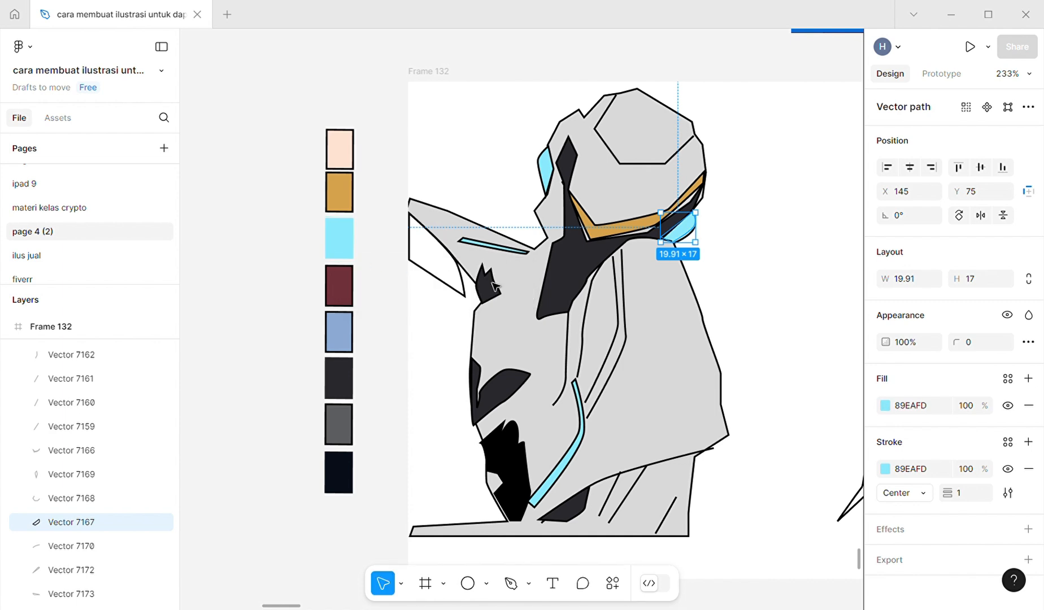
Fill the empty pointed shape below the outstretched shoulder with near-black 0D0D0D sampled from the jagged sleeve shape
{"action": "left_click", "coordinate": [462, 280]}
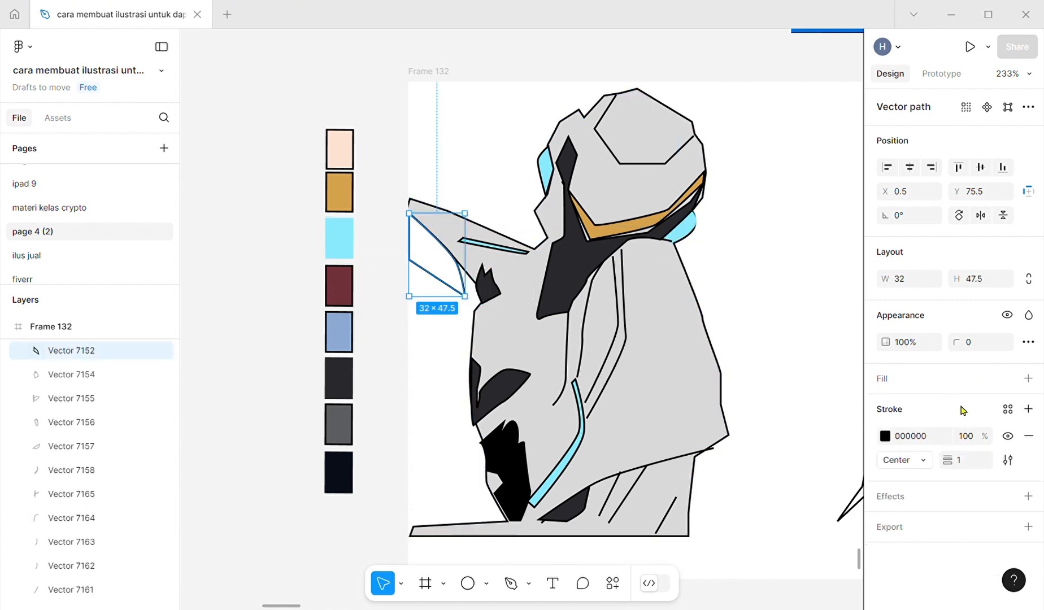
{"action": "left_click", "coordinate": [1028, 378]}
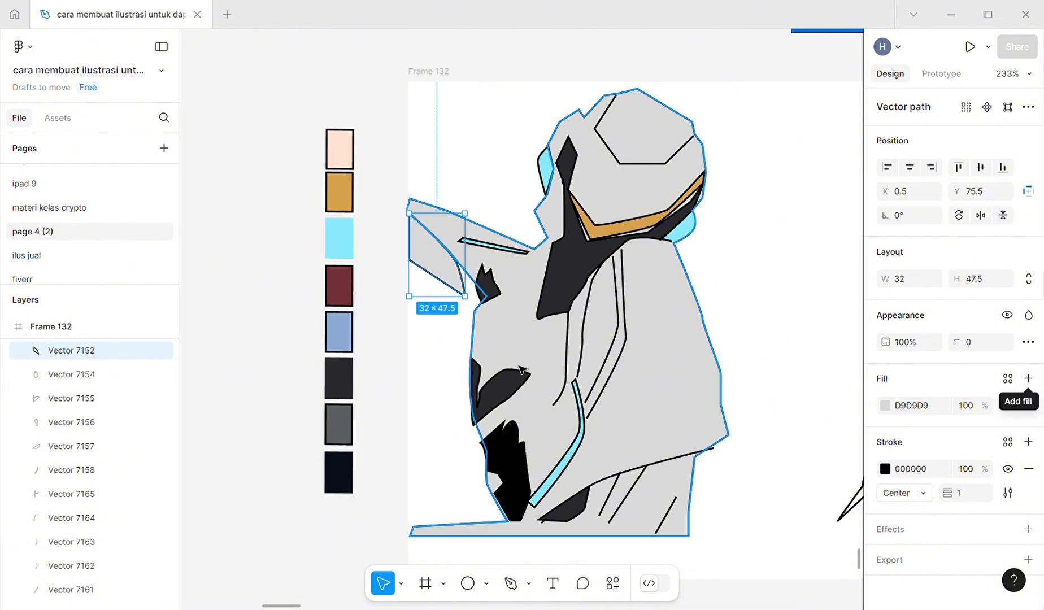
{"action": "left_click", "coordinate": [520, 440]}
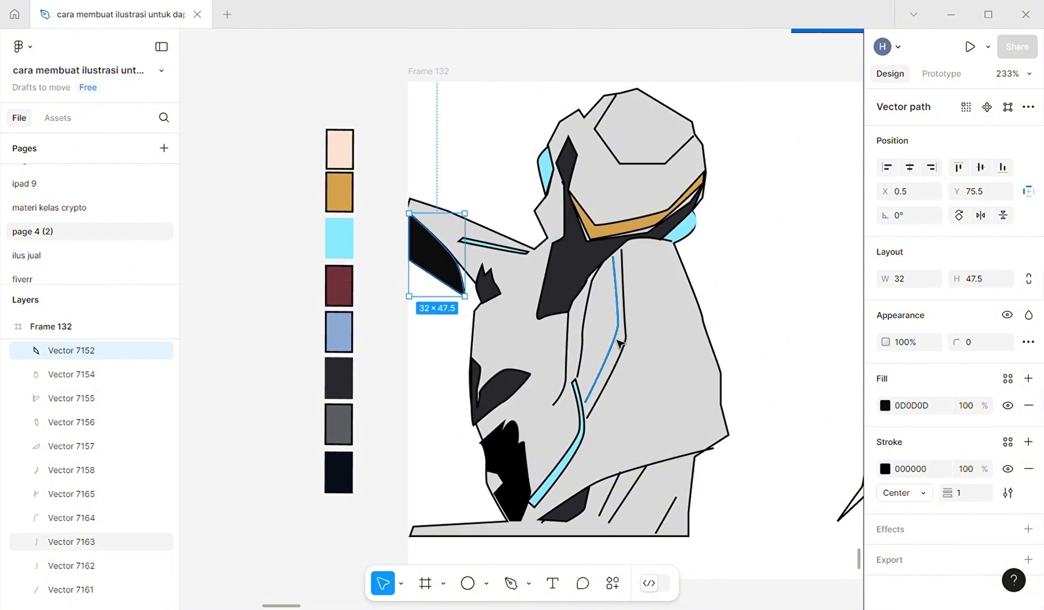
Select all line vectors of the second, unfilled character and move them closer to the hooded figure, then deselect
{"action": "scroll", "coordinate": [616, 244], "scroll_direction": "up", "scroll_amount": 5}
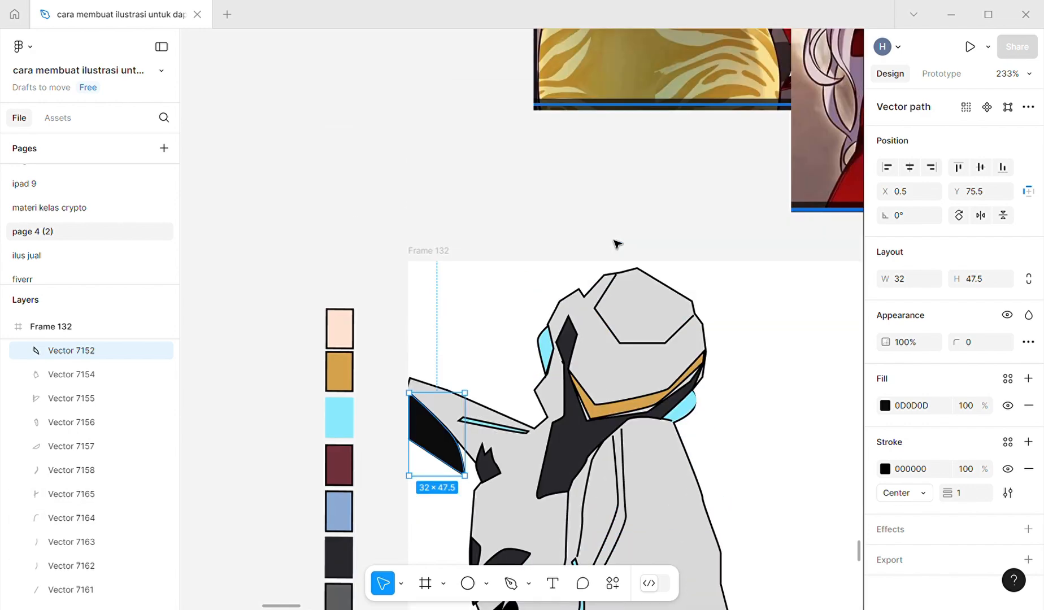
{"action": "scroll", "coordinate": [621, 282], "scroll_direction": "down", "scroll_amount": 10}
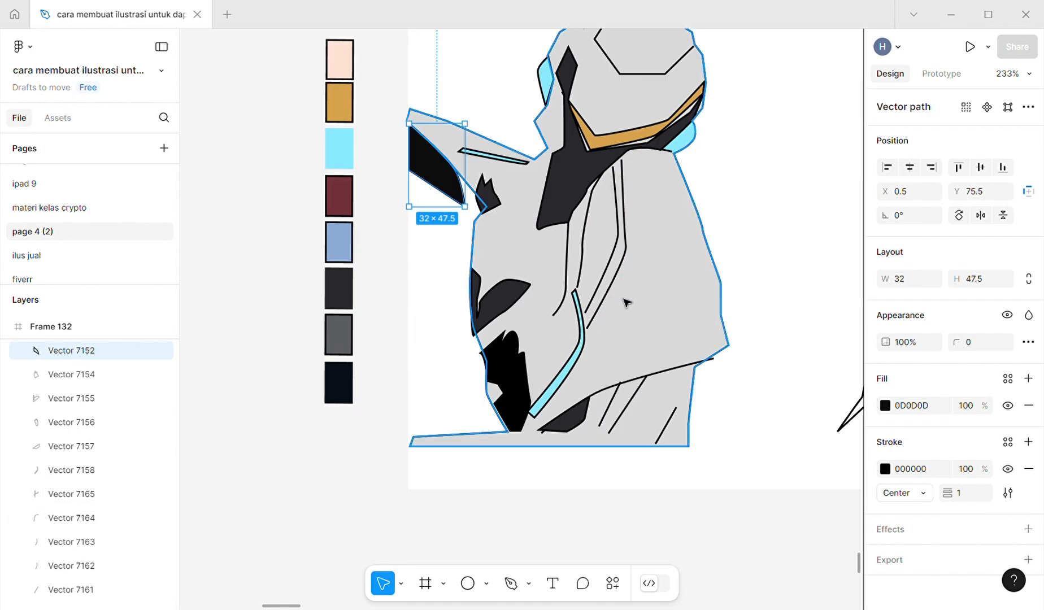
{"action": "scroll", "coordinate": [575, 305], "scroll_direction": "right", "scroll_amount": 5}
{"action": "scroll", "coordinate": [576, 305], "scroll_direction": "down", "scroll_amount": 3}
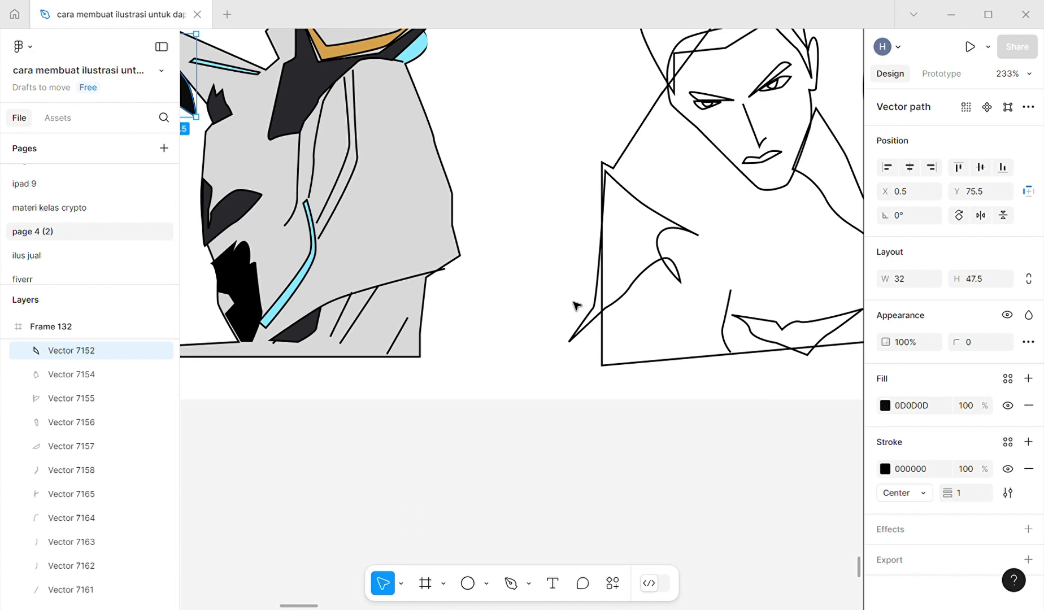
{"action": "scroll", "coordinate": [575, 305], "scroll_direction": "right", "scroll_amount": 4}
{"action": "scroll", "coordinate": [559, 254], "scroll_direction": "up", "scroll_amount": 3}
{"action": "left_click", "coordinate": [366, 120]}
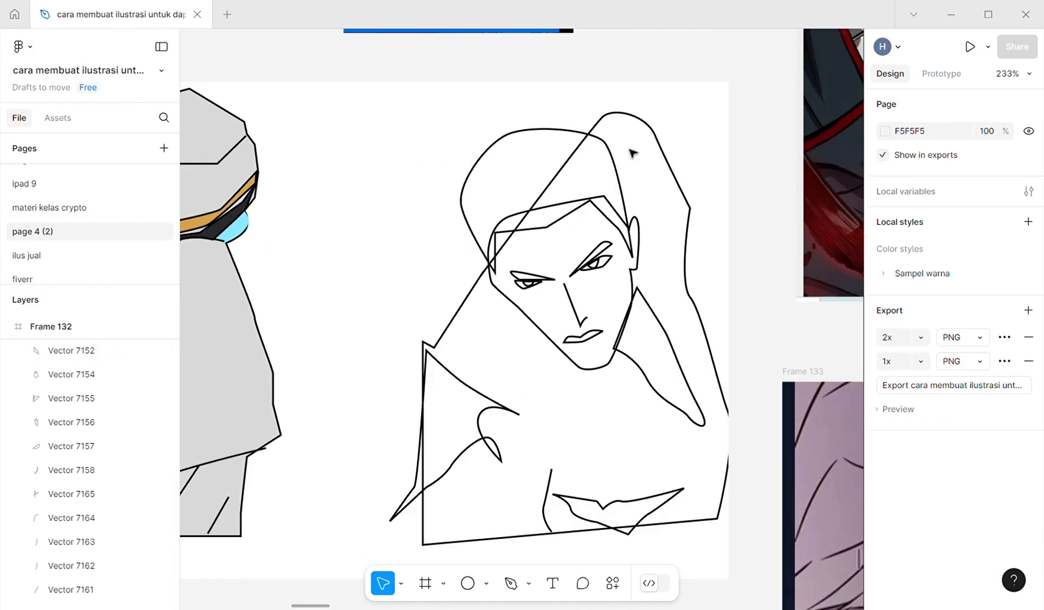
{"action": "left_click_drag", "start_coordinate": [355, 112], "coordinate": [704, 504]}
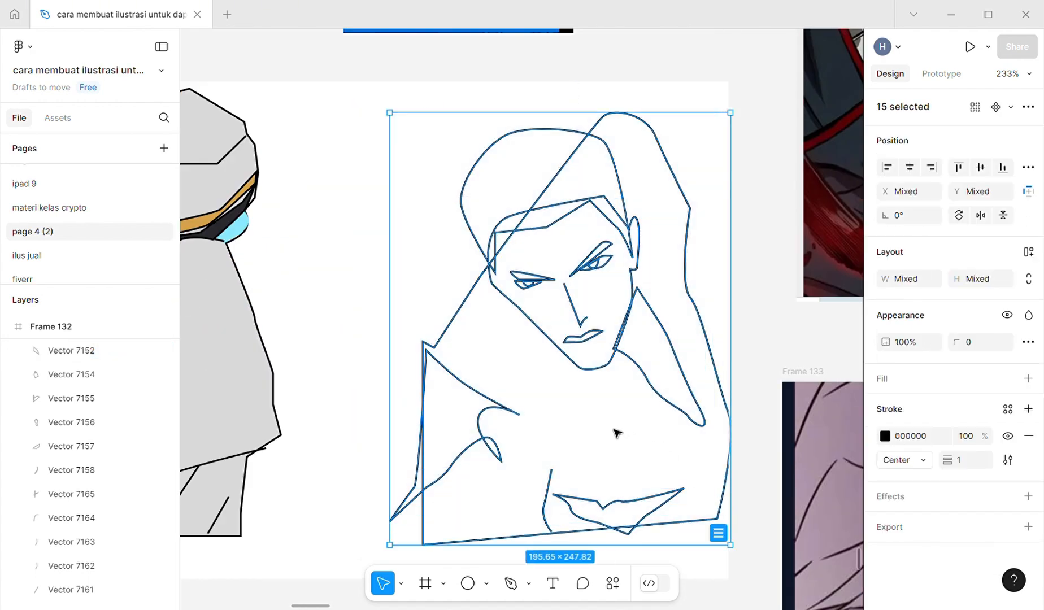
{"action": "left_click_drag", "start_coordinate": [616, 433], "coordinate": [509, 431]}
{"action": "scroll", "coordinate": [508, 431], "scroll_direction": "left", "scroll_amount": 5}
{"action": "scroll", "coordinate": [540, 425], "scroll_direction": "right", "scroll_amount": 2}
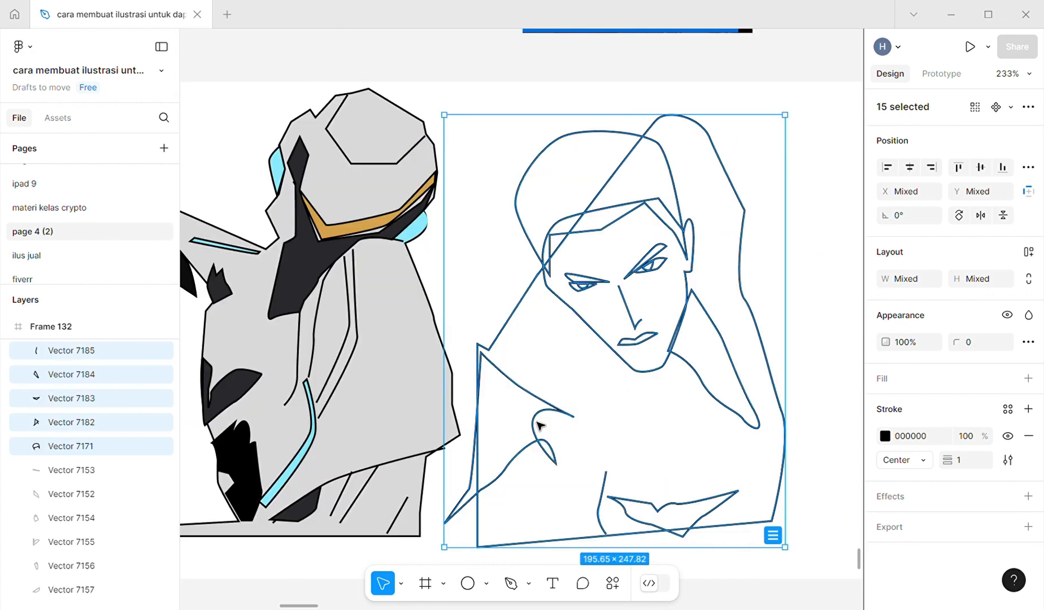
{"action": "left_click", "coordinate": [826, 313]}
Fill the second character's hair shape with 29282D sampled from the hooded figure's collar shadow
{"action": "left_click", "coordinate": [673, 180]}
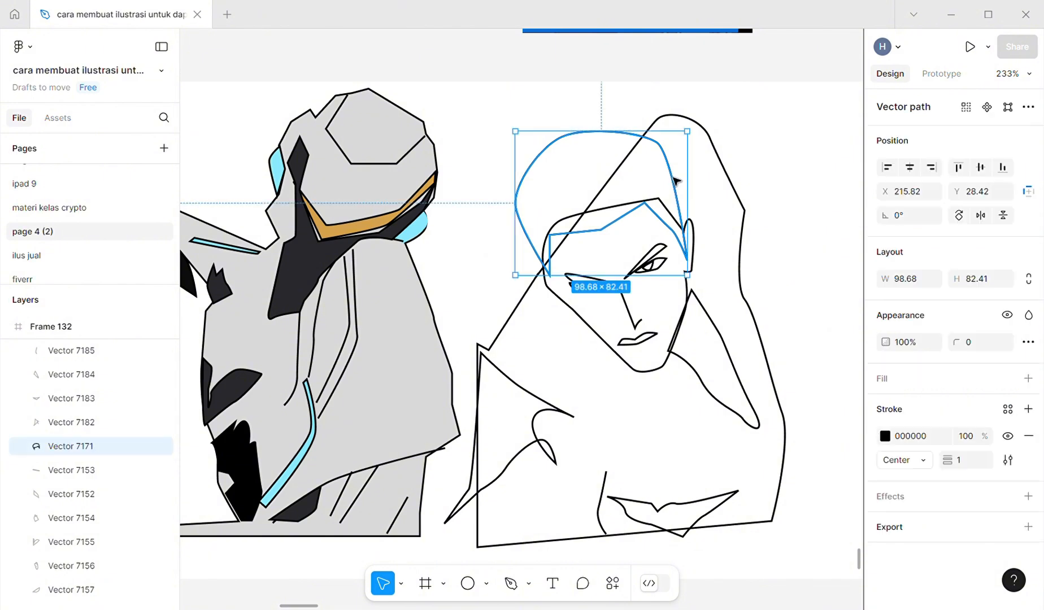
{"action": "left_click", "coordinate": [1027, 379]}
{"action": "scroll", "coordinate": [611, 376], "scroll_direction": "left", "scroll_amount": 7}
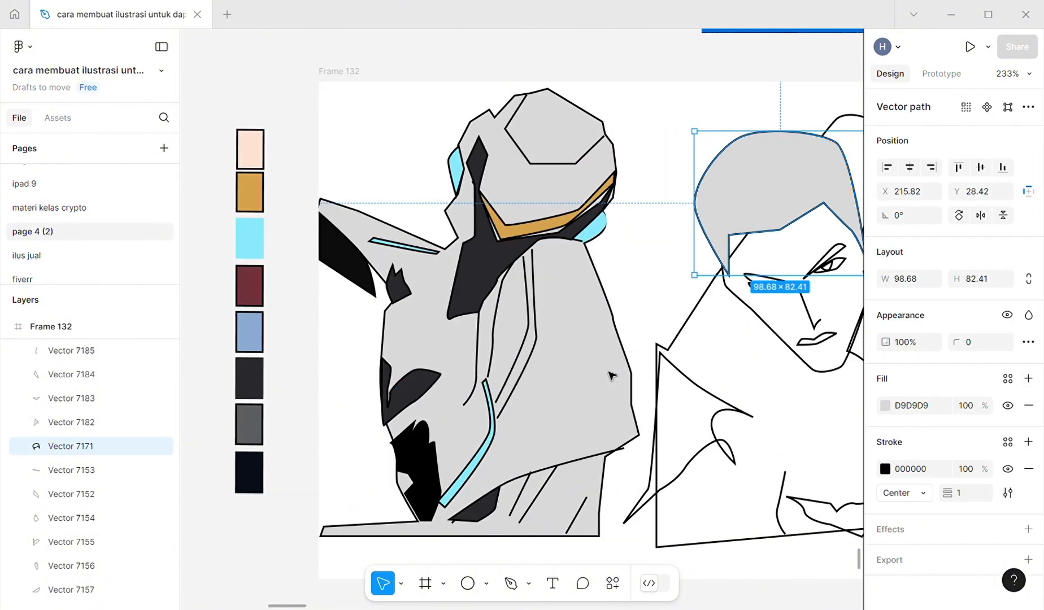
{"action": "key", "text": "i"}
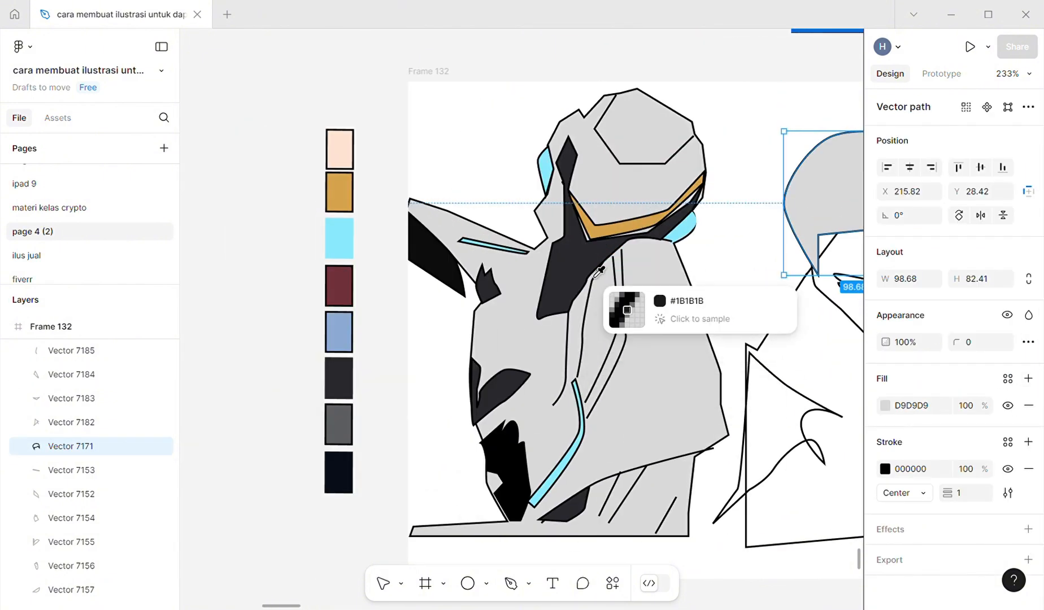
{"action": "left_click", "coordinate": [579, 295]}
{"action": "scroll", "coordinate": [572, 297], "scroll_direction": "right", "scroll_amount": 5}
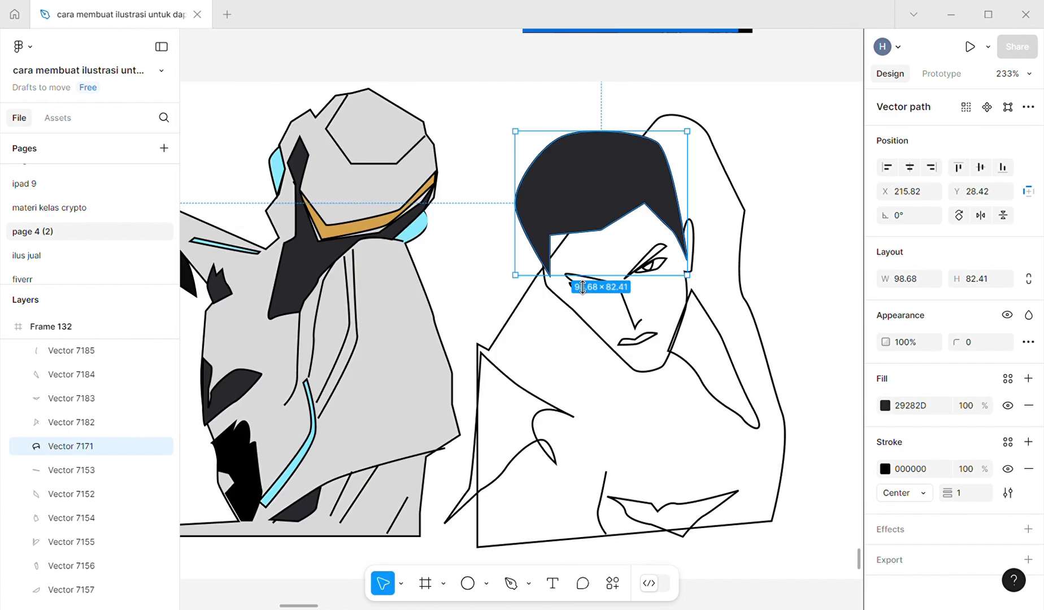
Fill both eyebrow shapes of the second character with dark 29282D sampled from the hair
{"action": "left_click", "coordinate": [646, 259]}
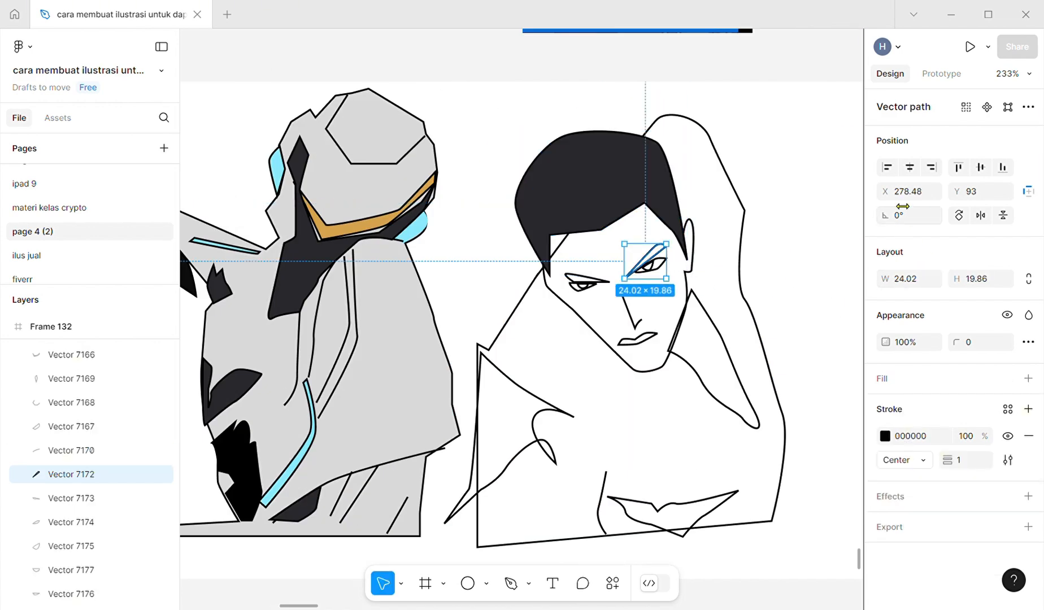
{"action": "left_click", "coordinate": [1028, 379]}
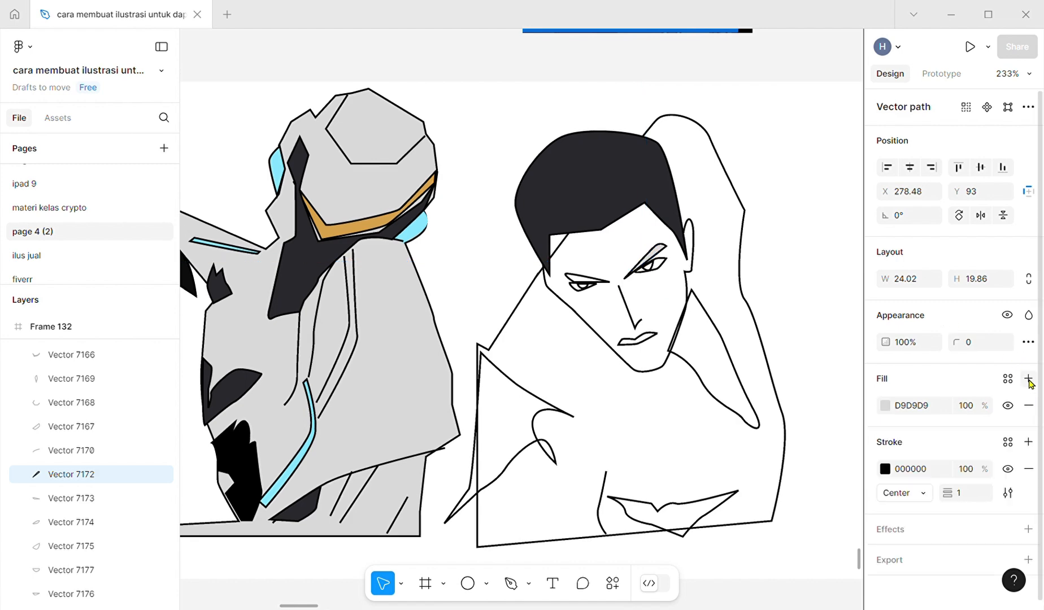
{"action": "left_click", "coordinate": [629, 180]}
{"action": "key", "text": "Tab"}
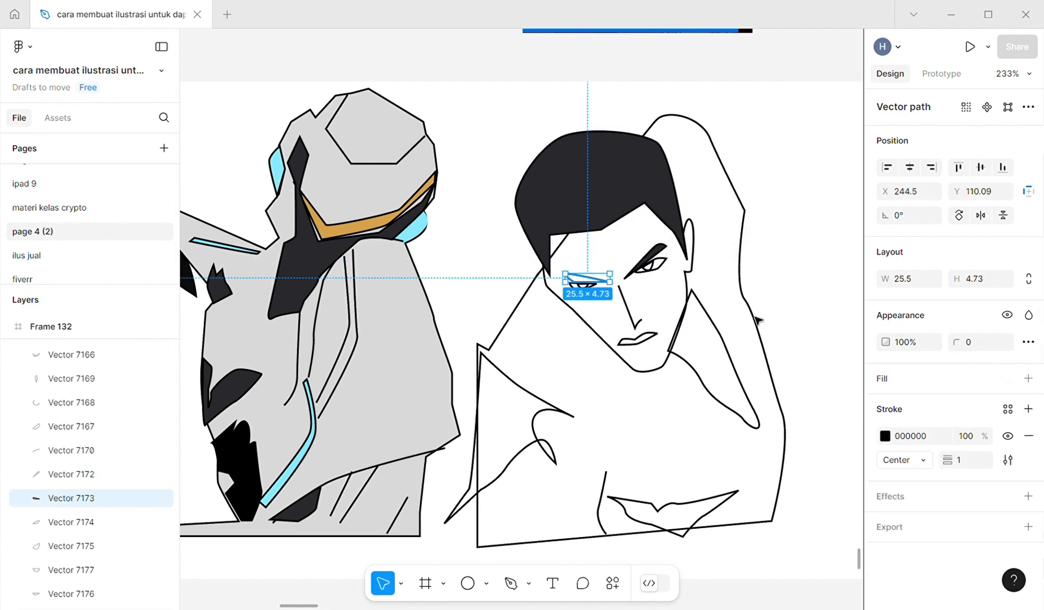
{"action": "left_click", "coordinate": [1028, 378]}
{"action": "key", "text": "i"}
{"action": "left_click", "coordinate": [658, 214]}
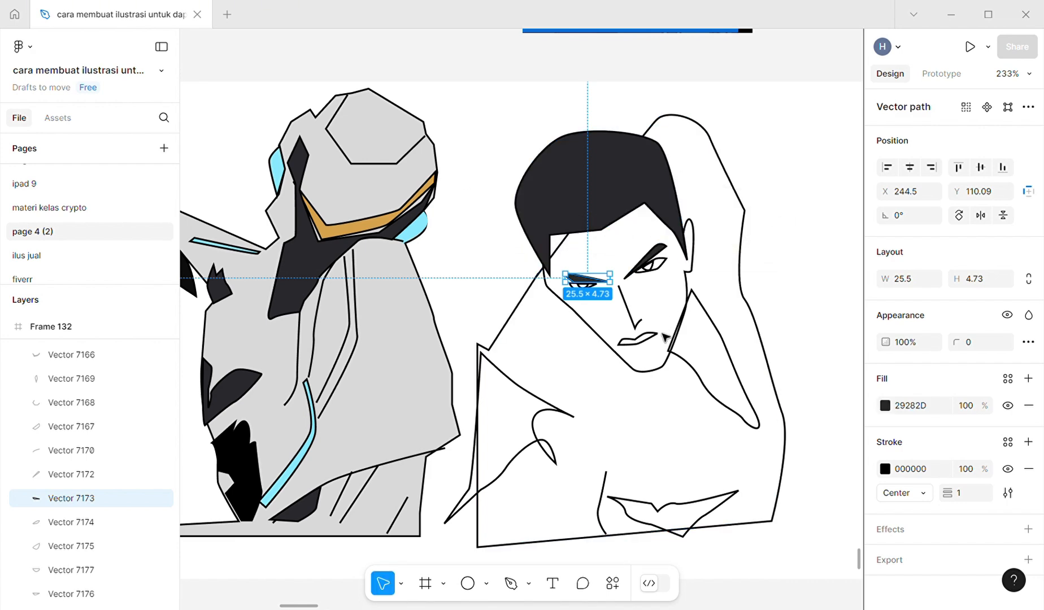
Add the default grey D9D9D9 fill to the second character's lips
{"action": "left_click", "coordinate": [656, 336]}
{"action": "left_click", "coordinate": [1027, 378]}
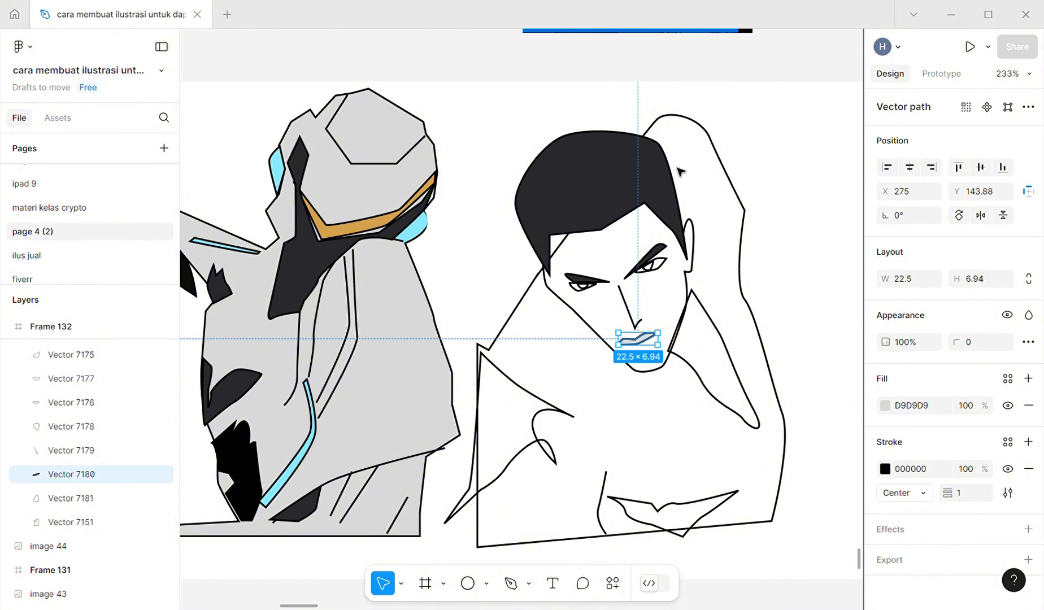
Fill the iris beneath the raised, slanted eyebrow with the golden D6A24B palette swatch
{"action": "scroll", "coordinate": [663, 277], "scroll_direction": "up", "scroll_amount": 5}
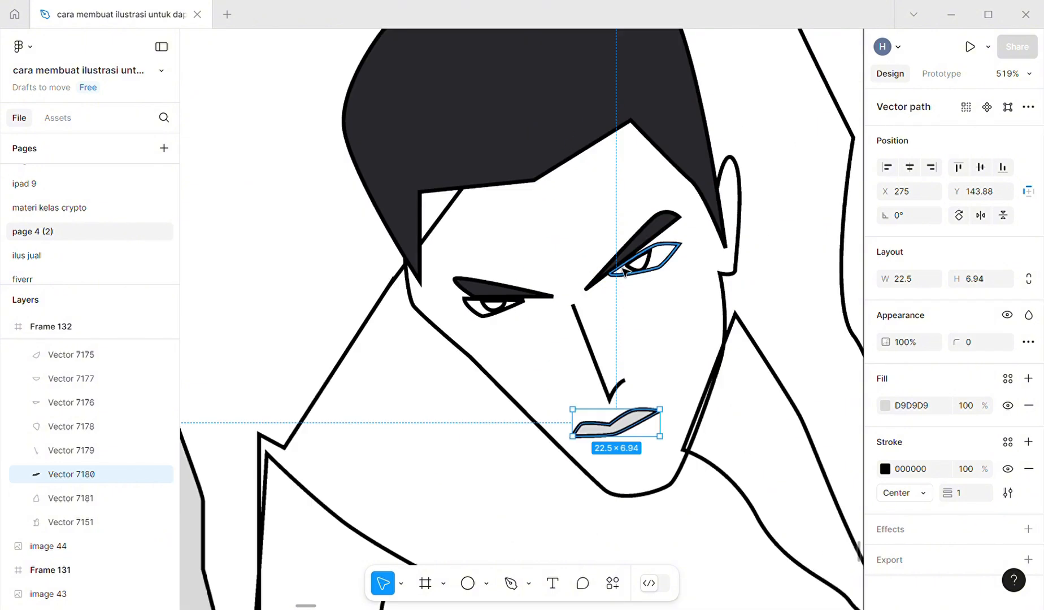
{"action": "left_click", "coordinate": [652, 266]}
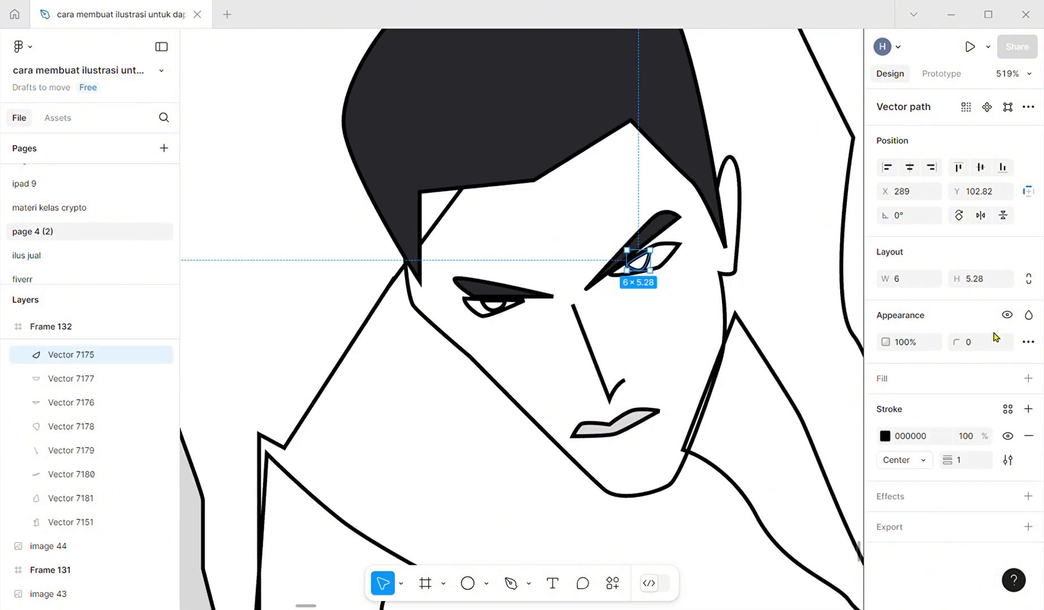
{"action": "left_click", "coordinate": [1028, 378]}
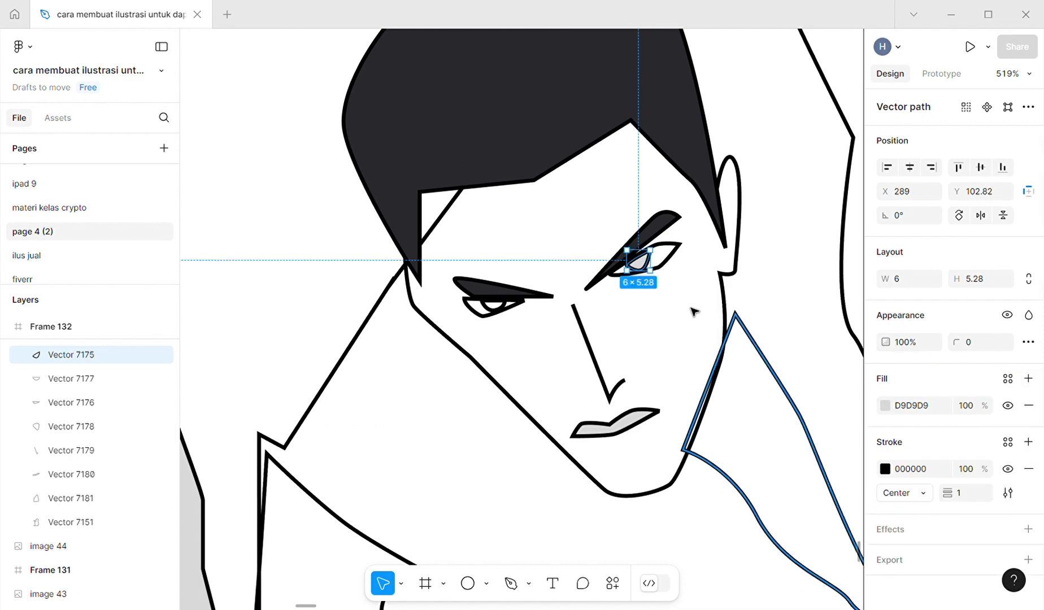
{"action": "scroll", "coordinate": [680, 310], "scroll_direction": "down", "scroll_amount": 2}
{"action": "scroll", "coordinate": [680, 310], "scroll_direction": "down", "scroll_amount": 2}
{"action": "scroll", "coordinate": [679, 310], "scroll_direction": "left", "scroll_amount": 5}
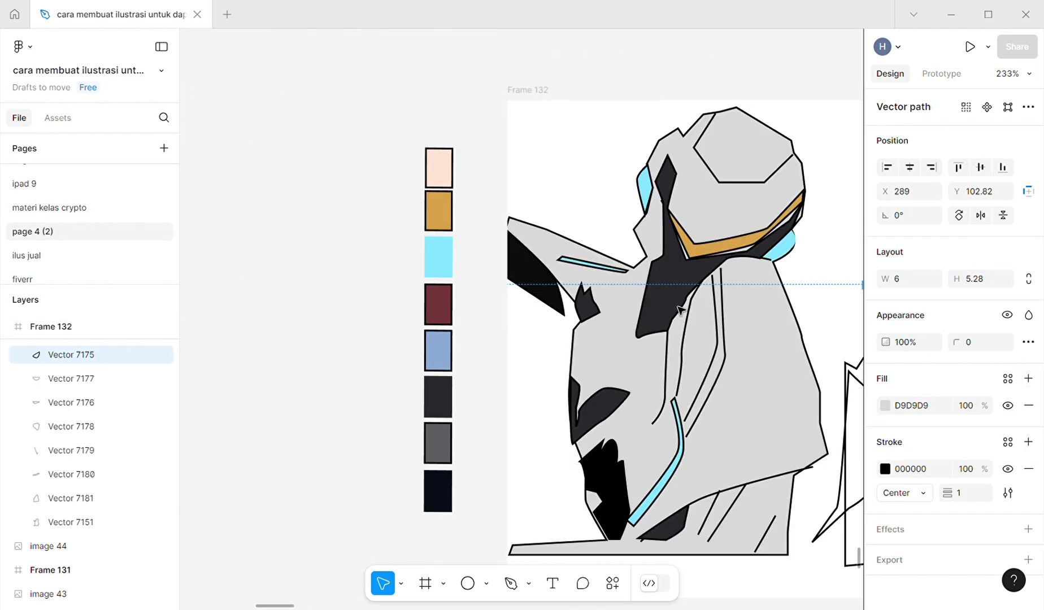
{"action": "key", "text": "i"}
{"action": "left_click", "coordinate": [439, 210]}
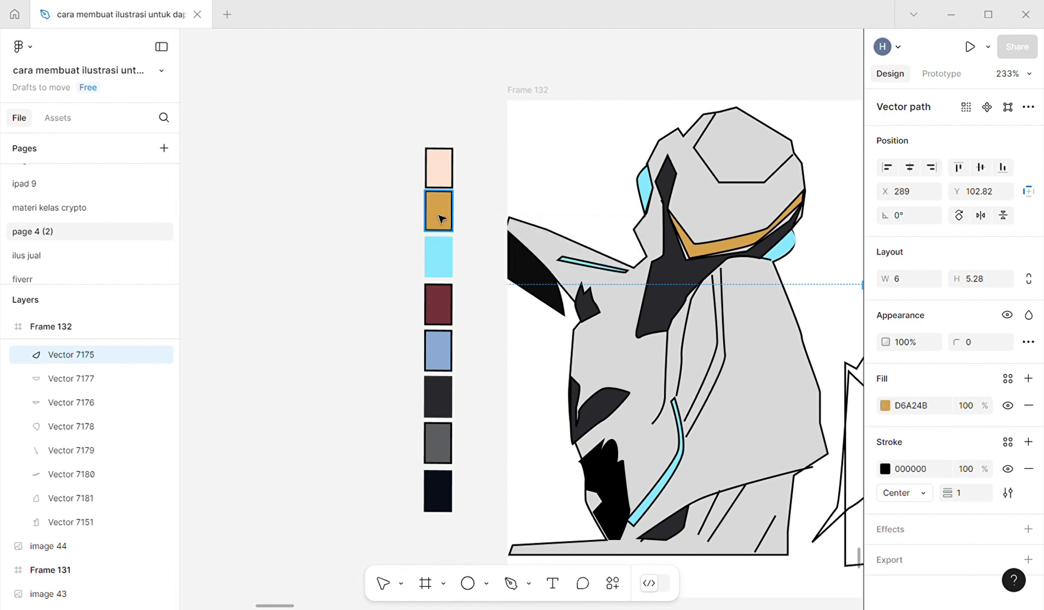
Fill the iris beneath the lower, flatter eyebrow with golden D6A24B sampled from the other iris
{"action": "scroll", "coordinate": [786, 293], "scroll_direction": "right", "scroll_amount": 5}
{"action": "scroll", "coordinate": [734, 294], "scroll_direction": "up", "scroll_amount": 6}
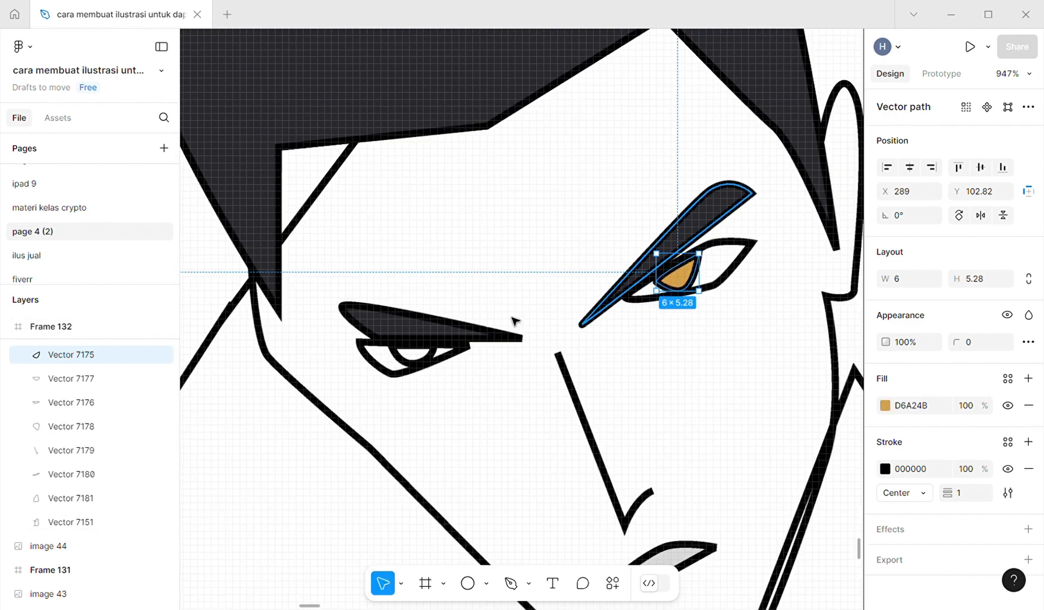
{"action": "left_click", "coordinate": [410, 362]}
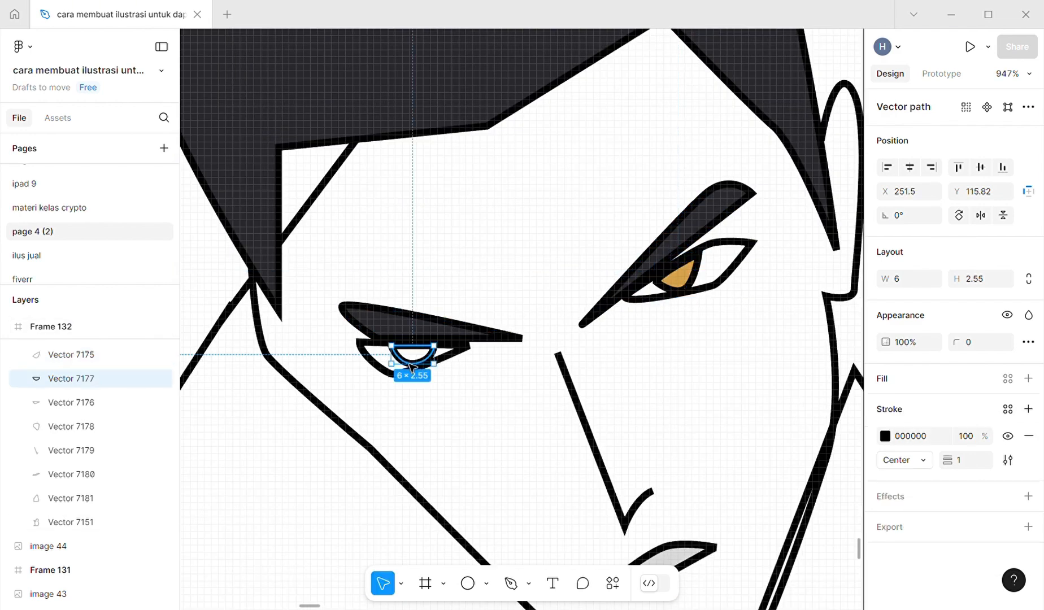
{"action": "left_click", "coordinate": [1028, 379]}
{"action": "key", "text": "i"}
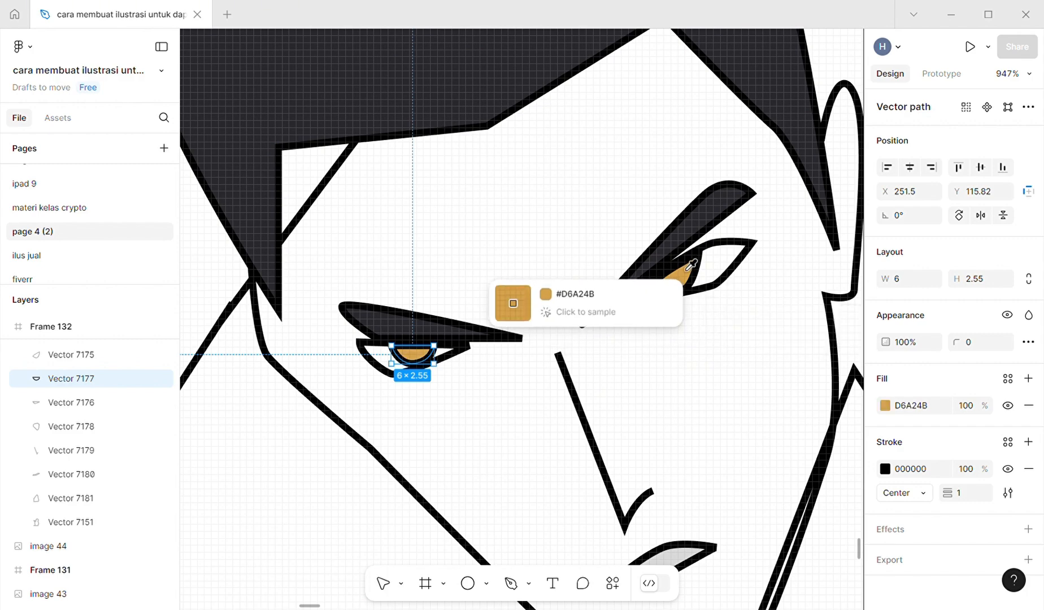
{"action": "left_click", "coordinate": [683, 273]}
Add the default grey D9D9D9 fill to the second character's face shape and send it to the back
{"action": "scroll", "coordinate": [683, 274], "scroll_direction": "down", "scroll_amount": 3}
{"action": "left_click", "coordinate": [764, 237]}
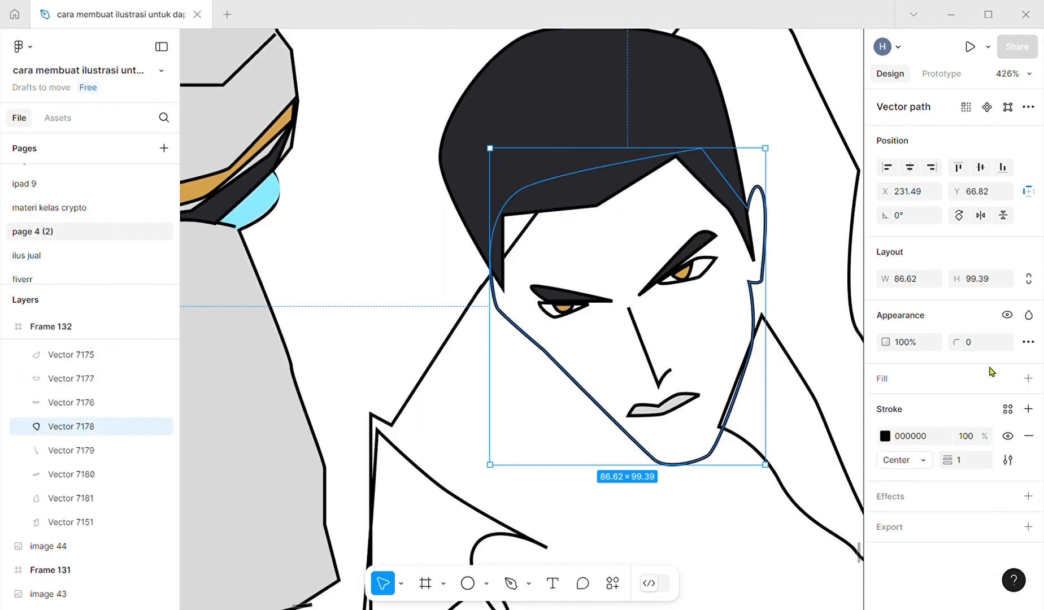
{"action": "left_click", "coordinate": [1028, 379]}
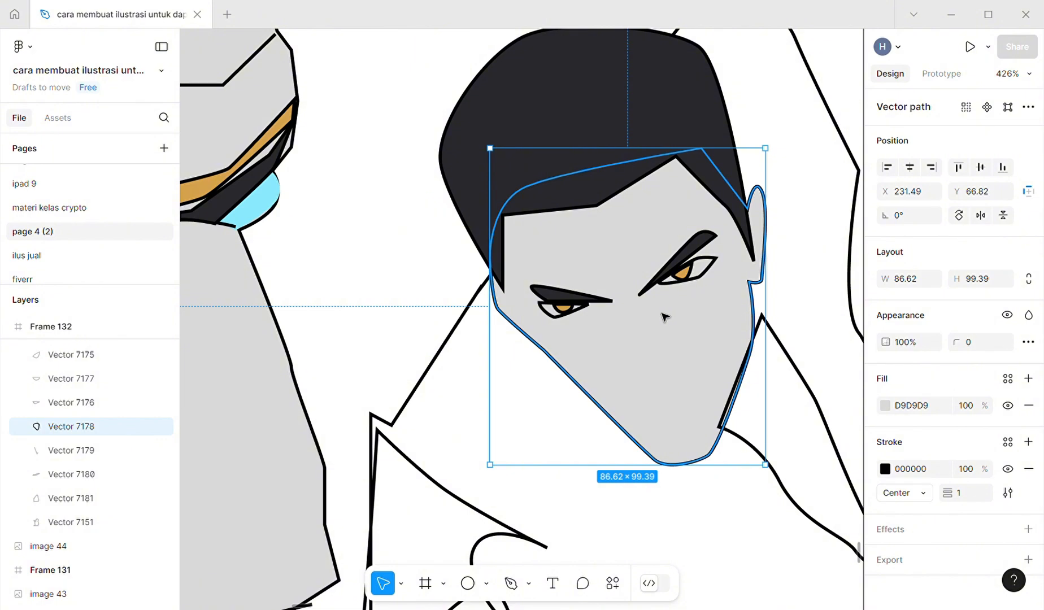
{"action": "key", "text": "ctrl+shift+bracketleft"}
Recolour the face shape with the light peach FFE2D3 palette swatch
{"action": "scroll", "coordinate": [683, 334], "scroll_direction": "down", "scroll_amount": 5, "text": "ctrl"}
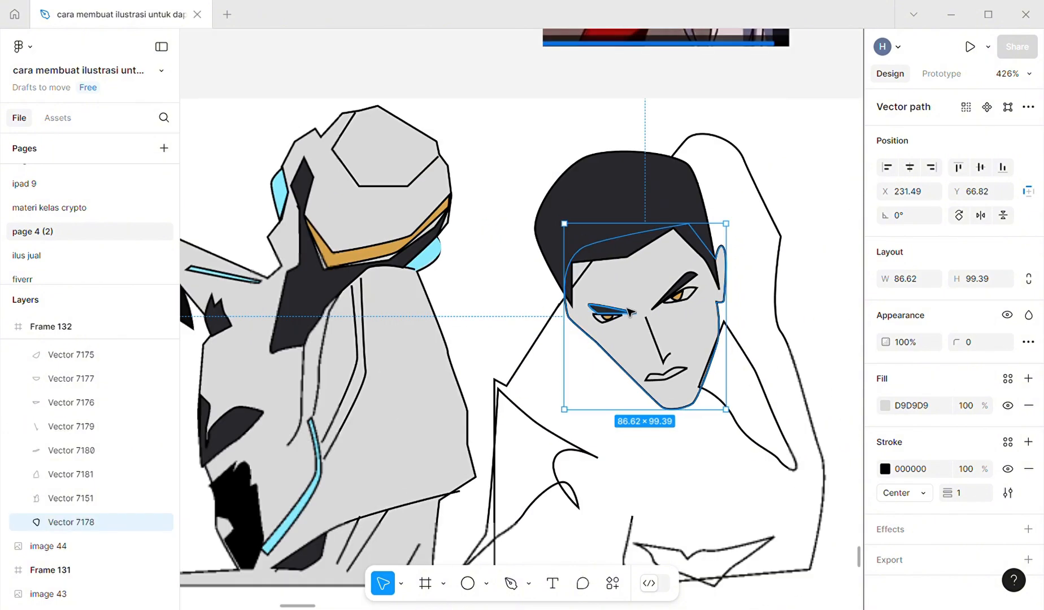
{"action": "scroll", "coordinate": [582, 303], "scroll_direction": "up", "scroll_amount": 3}
{"action": "scroll", "coordinate": [582, 303], "scroll_direction": "left", "scroll_amount": 3}
{"action": "scroll", "coordinate": [473, 377], "scroll_direction": "left", "scroll_amount": 5}
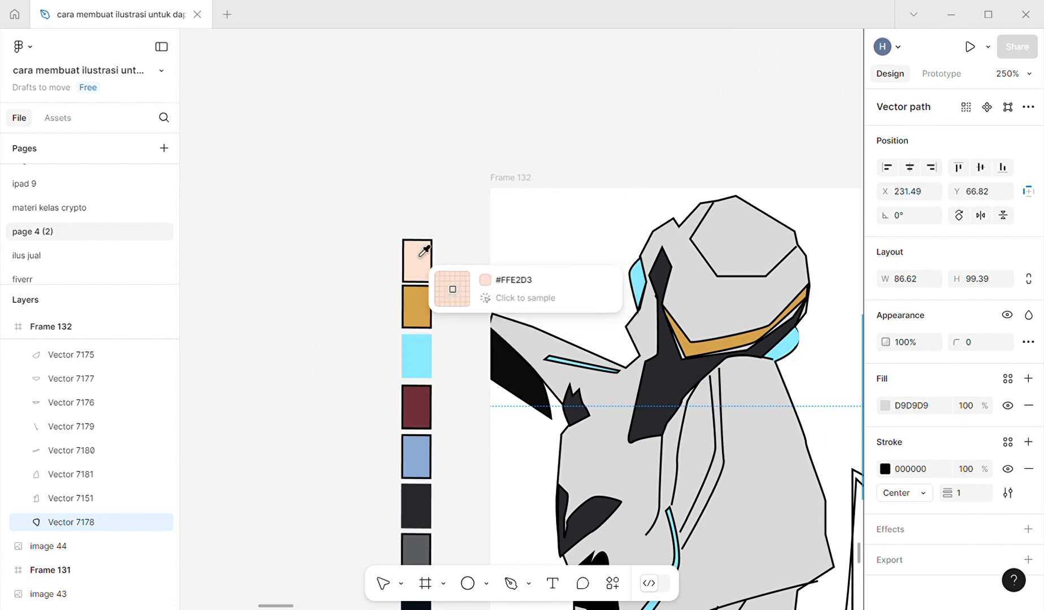
{"action": "left_click", "coordinate": [419, 255]}
Adjust the face fill to a slightly deeper, more saturated peach and deselect the shape
{"action": "scroll", "coordinate": [424, 296], "scroll_direction": "down", "scroll_amount": 5}
{"action": "scroll", "coordinate": [423, 296], "scroll_direction": "right", "scroll_amount": 5}
{"action": "scroll", "coordinate": [424, 296], "scroll_direction": "right", "scroll_amount": 5}
{"action": "scroll", "coordinate": [496, 275], "scroll_direction": "up", "scroll_amount": 5}
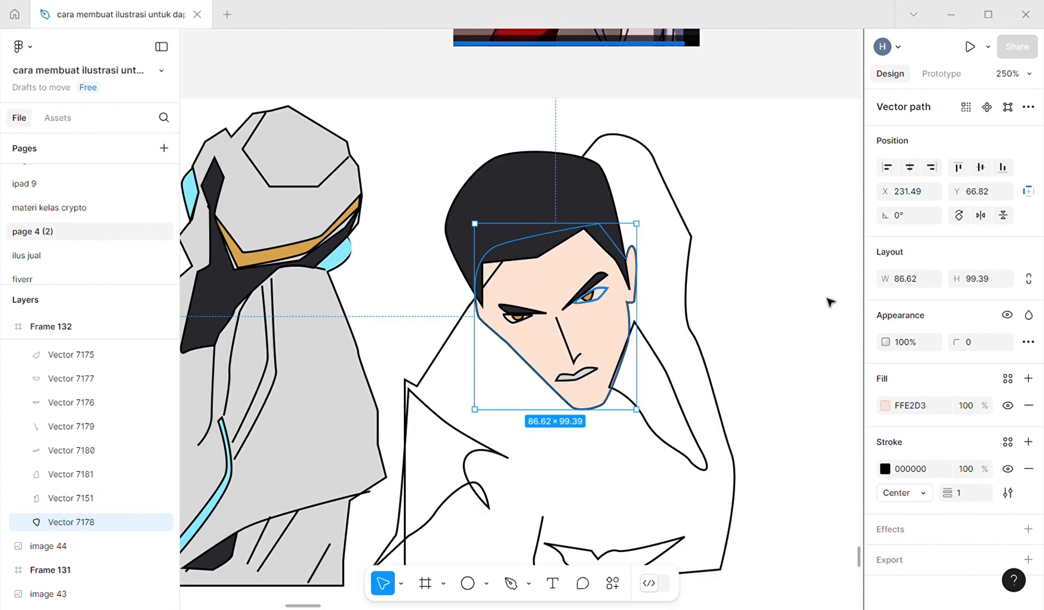
{"action": "left_click", "coordinate": [884, 405]}
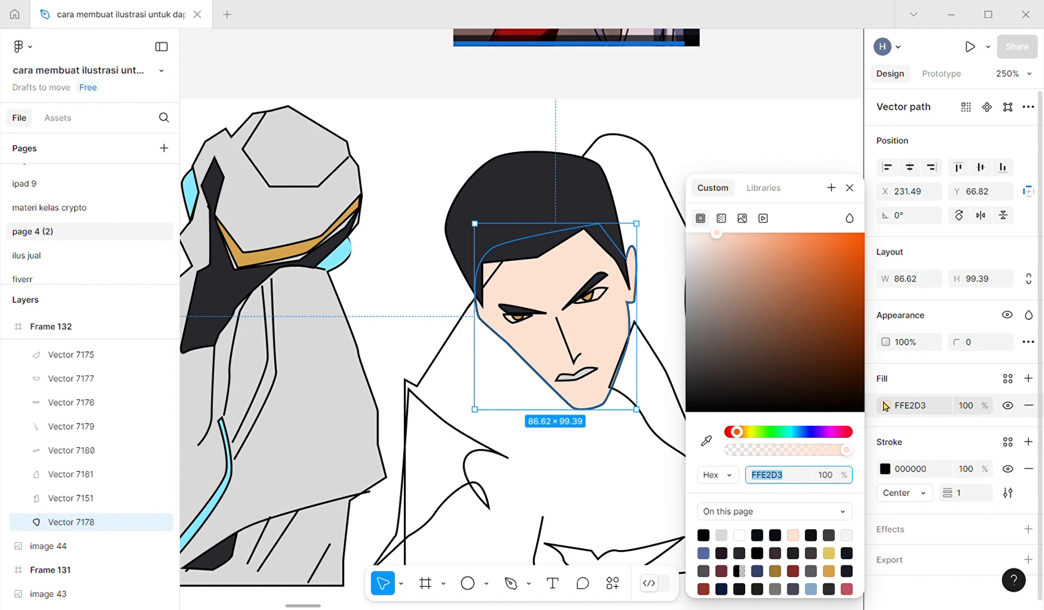
{"action": "left_click", "coordinate": [731, 243]}
{"action": "left_click", "coordinate": [723, 271]}
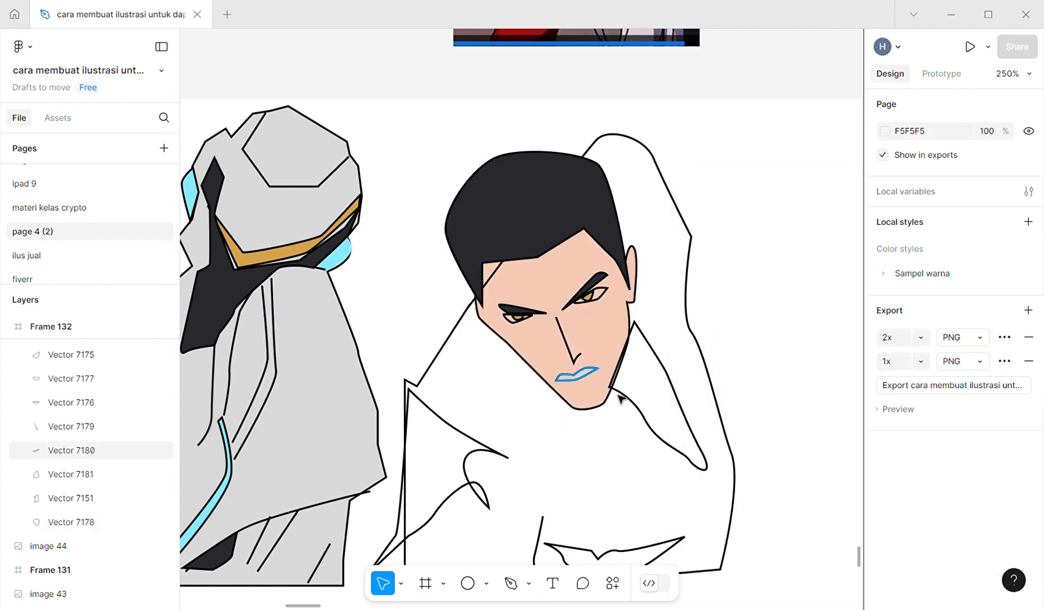
Fill the lips and the eye beneath the raised eyebrow with sampled white, placing the eye shape behind its iris
{"action": "left_click", "coordinate": [591, 384]}
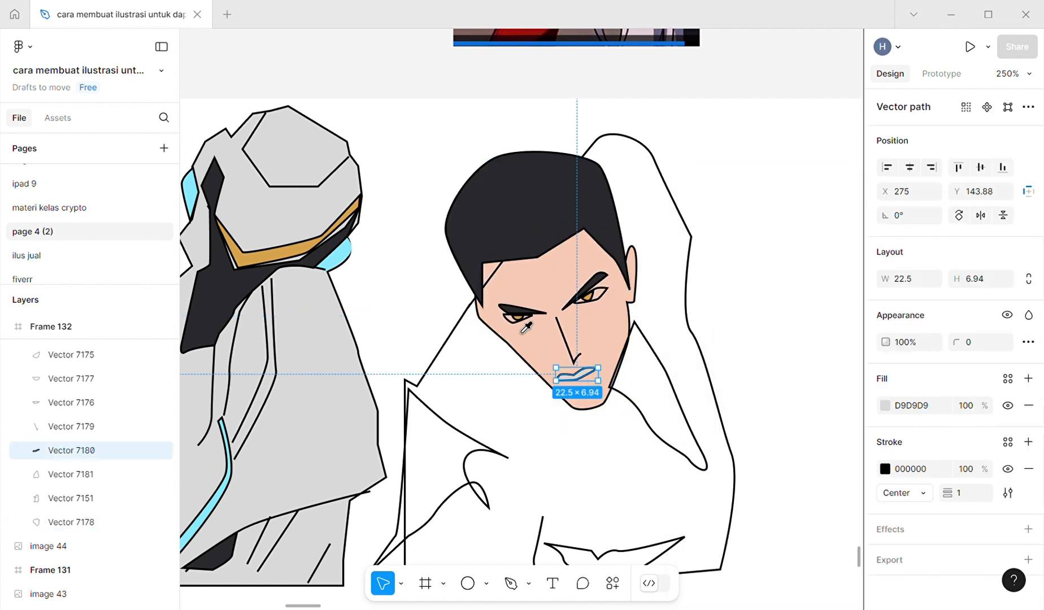
{"action": "left_click", "coordinate": [454, 299]}
{"action": "left_click", "coordinate": [590, 295]}
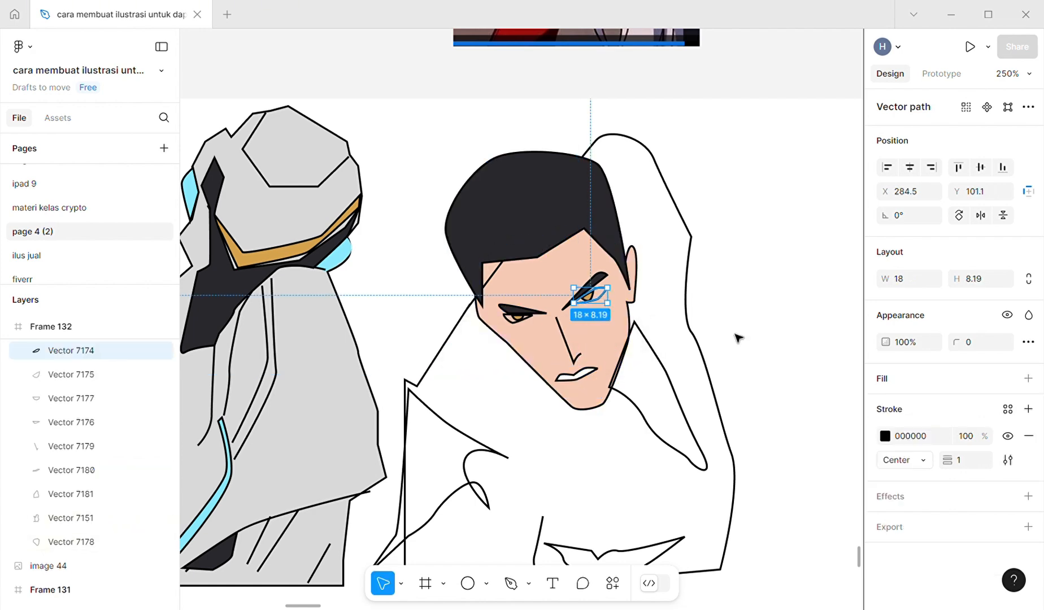
{"action": "left_click", "coordinate": [1027, 379]}
{"action": "scroll", "coordinate": [590, 333], "scroll_direction": "up", "scroll_amount": 5}
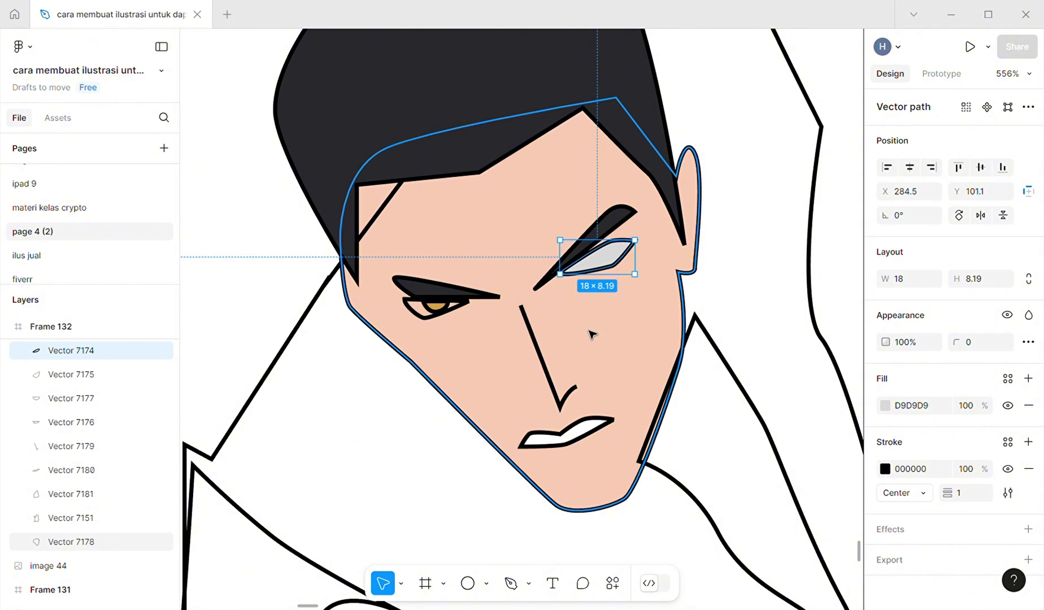
{"action": "key", "text": "ctrl+bracketleft"}
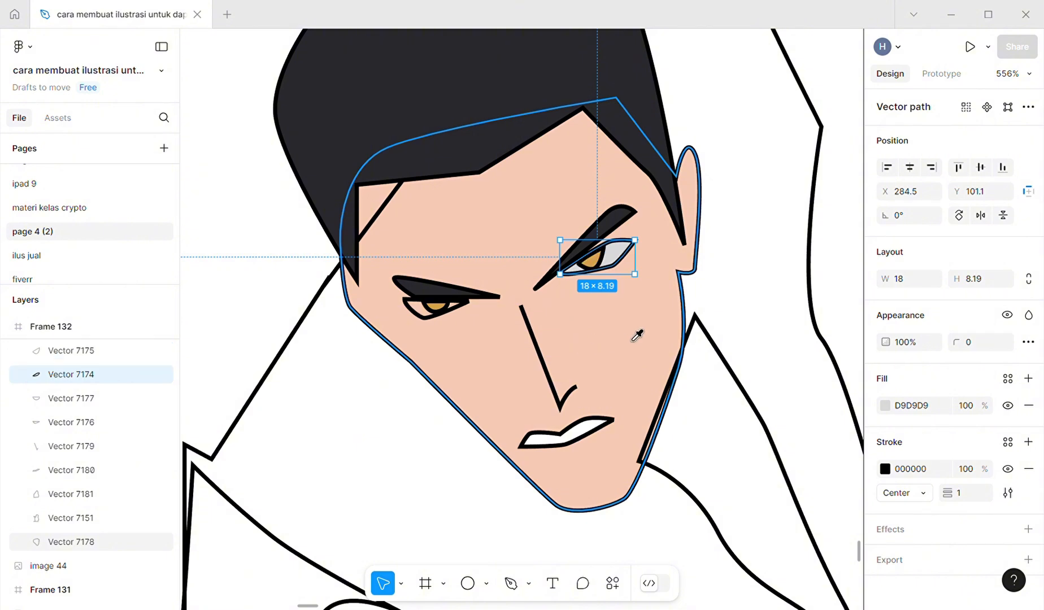
{"action": "left_click", "coordinate": [717, 289]}
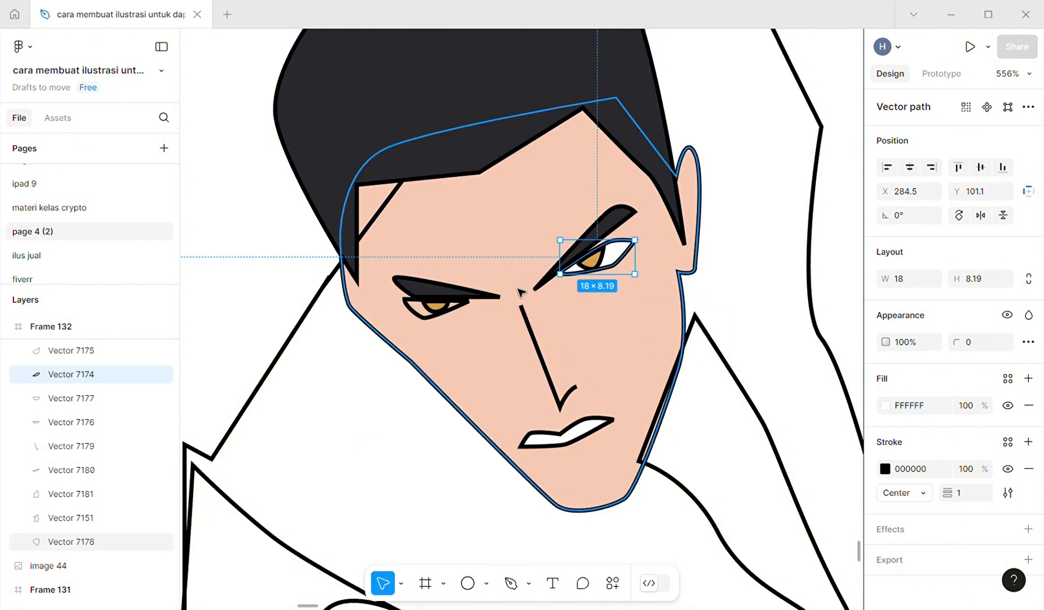
Fill the eye shape beneath the flatter eyebrow with white FFFFFF sampled from the frame background
{"action": "left_click", "coordinate": [418, 326]}
{"action": "left_click", "coordinate": [430, 318]}
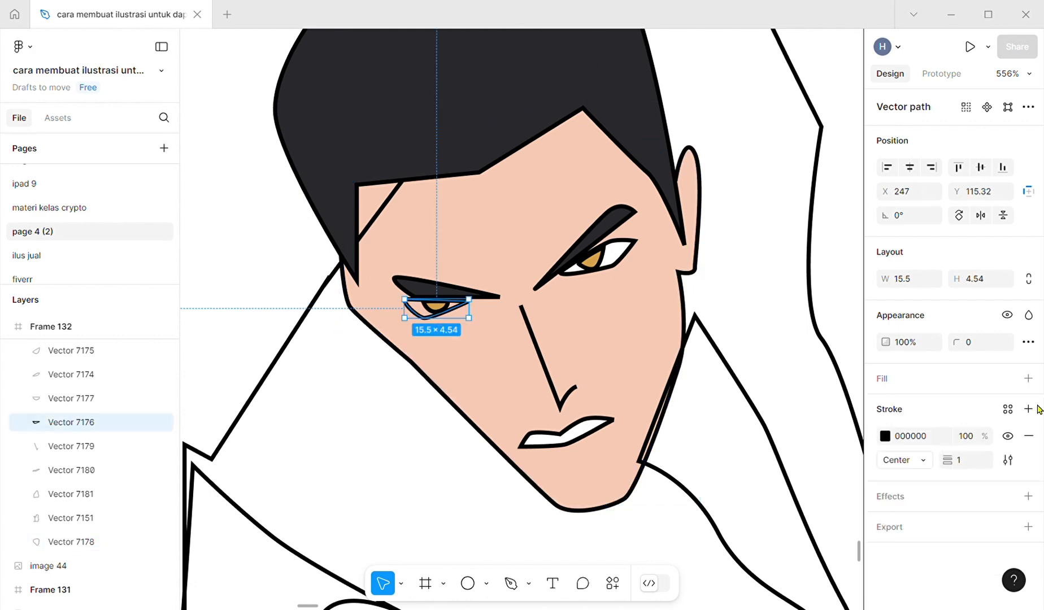
{"action": "left_click", "coordinate": [1028, 378]}
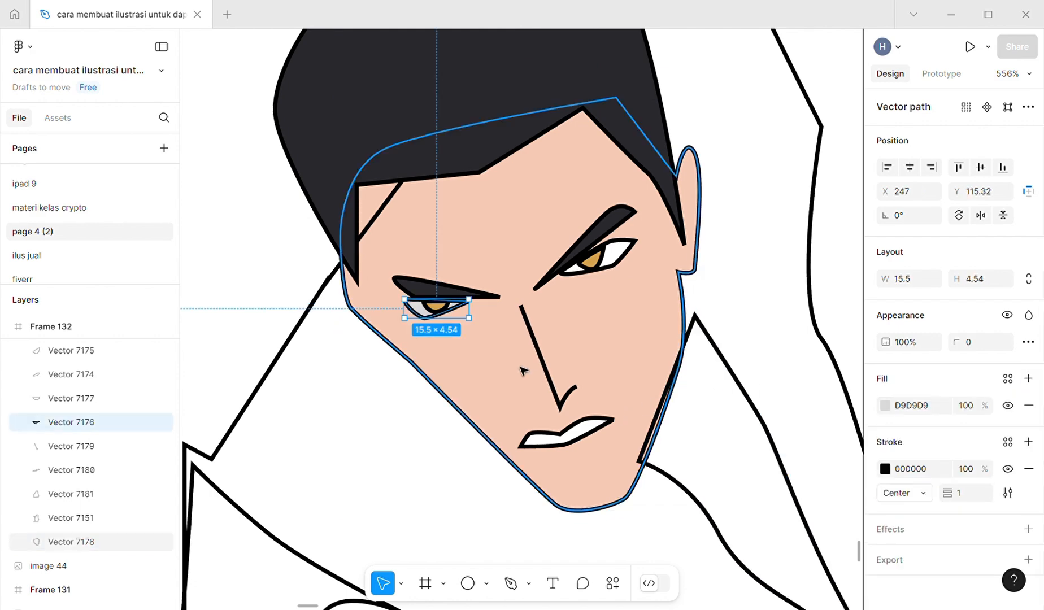
{"action": "key", "text": "i"}
{"action": "left_click", "coordinate": [389, 386]}
Add the default grey D9D9D9 fill to the pointed collar shape beside the second character's jaw
{"action": "scroll", "coordinate": [371, 378], "scroll_direction": "down", "scroll_amount": 3}
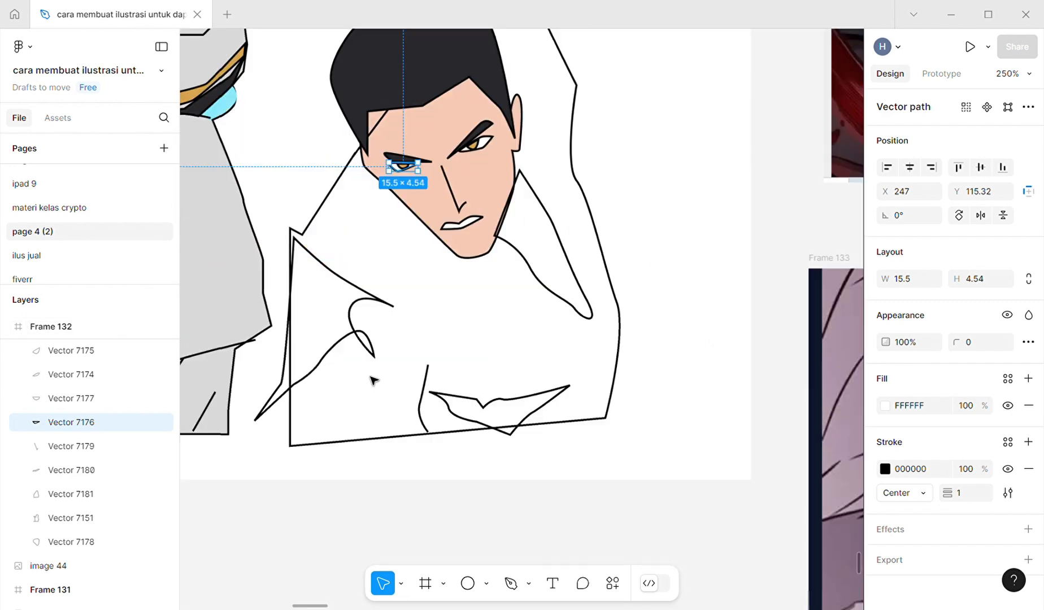
{"action": "scroll", "coordinate": [546, 350], "scroll_direction": "up", "scroll_amount": 1}
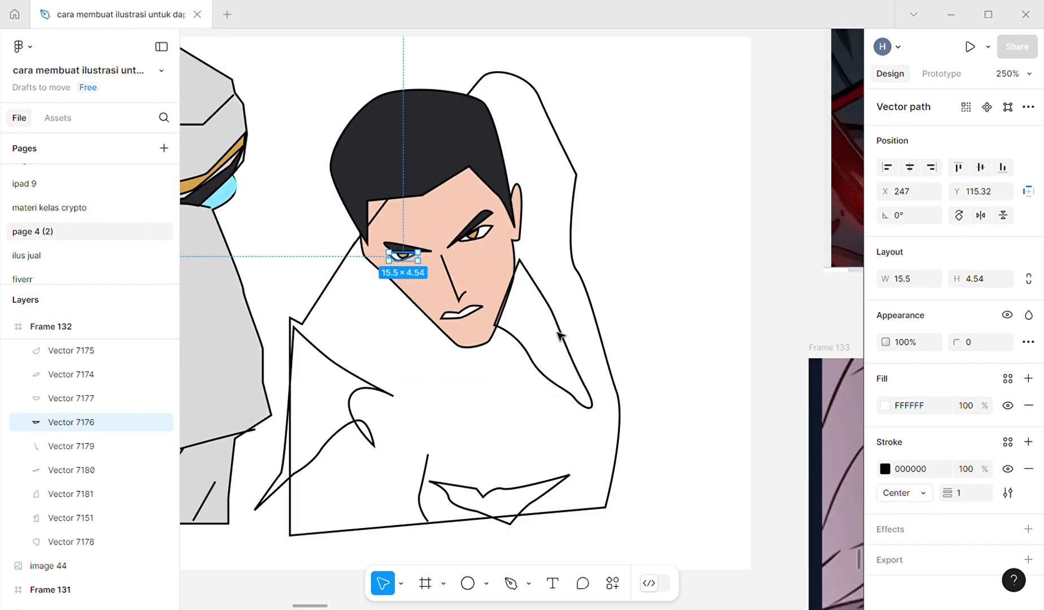
{"action": "left_click", "coordinate": [563, 334]}
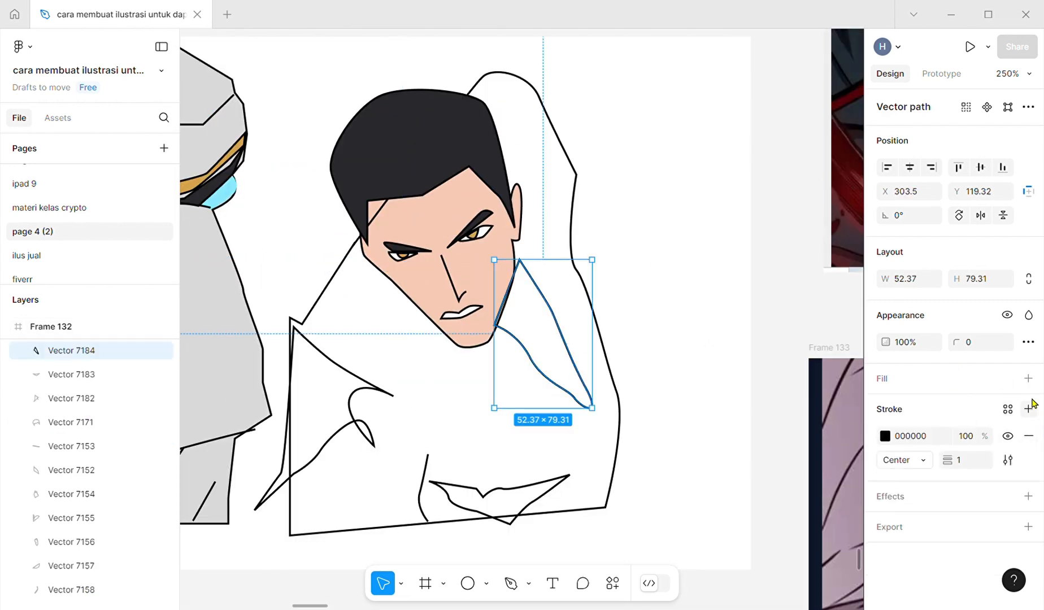
{"action": "left_click", "coordinate": [1028, 378]}
Recolour the collar shape beside the jaw with dark red 8E0E0B sampled from the red suit in the reference image
{"action": "scroll", "coordinate": [603, 396], "scroll_direction": "left", "scroll_amount": 3}
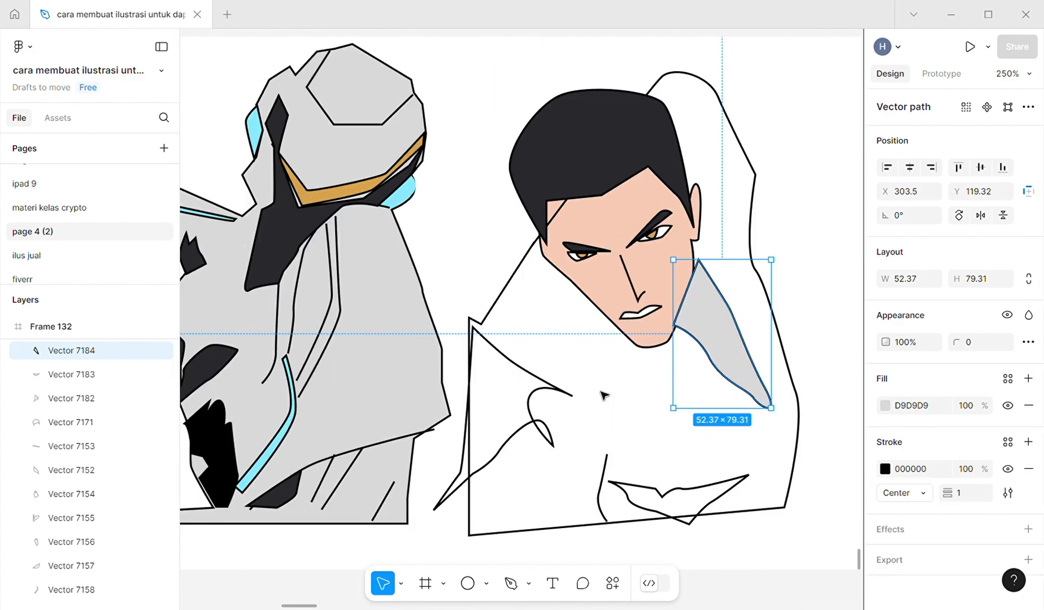
{"action": "scroll", "coordinate": [598, 390], "scroll_direction": "down", "scroll_amount": 2}
{"action": "scroll", "coordinate": [587, 367], "scroll_direction": "up", "scroll_amount": 3}
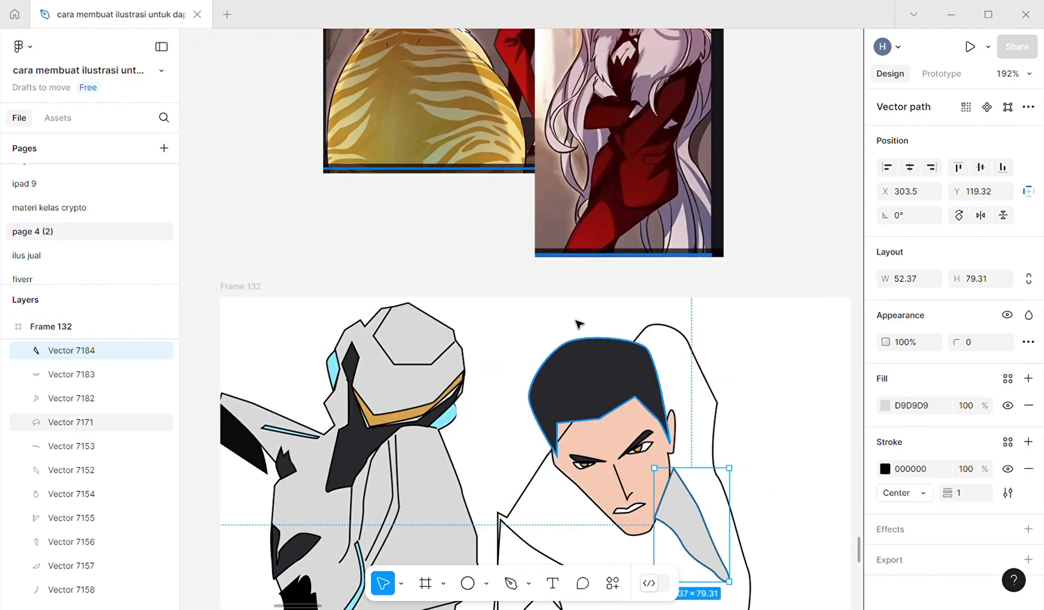
{"action": "key", "text": "i"}
{"action": "left_click", "coordinate": [603, 228]}
Add the default grey D9D9D9 fill to the second character's large cloak shape and send it to the back
{"action": "scroll", "coordinate": [622, 254], "scroll_direction": "down", "scroll_amount": 5}
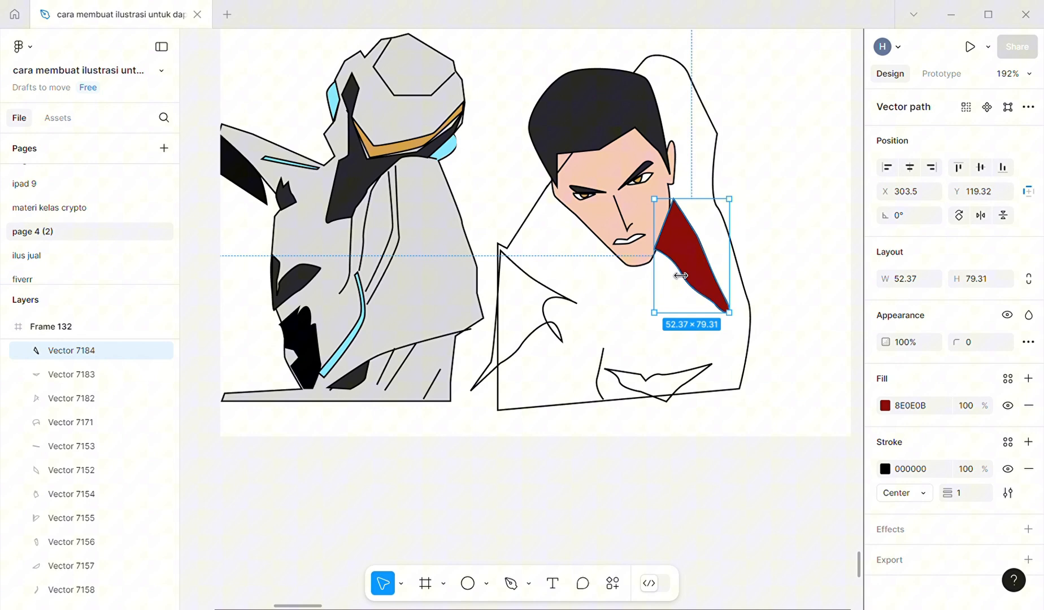
{"action": "left_click", "coordinate": [751, 323]}
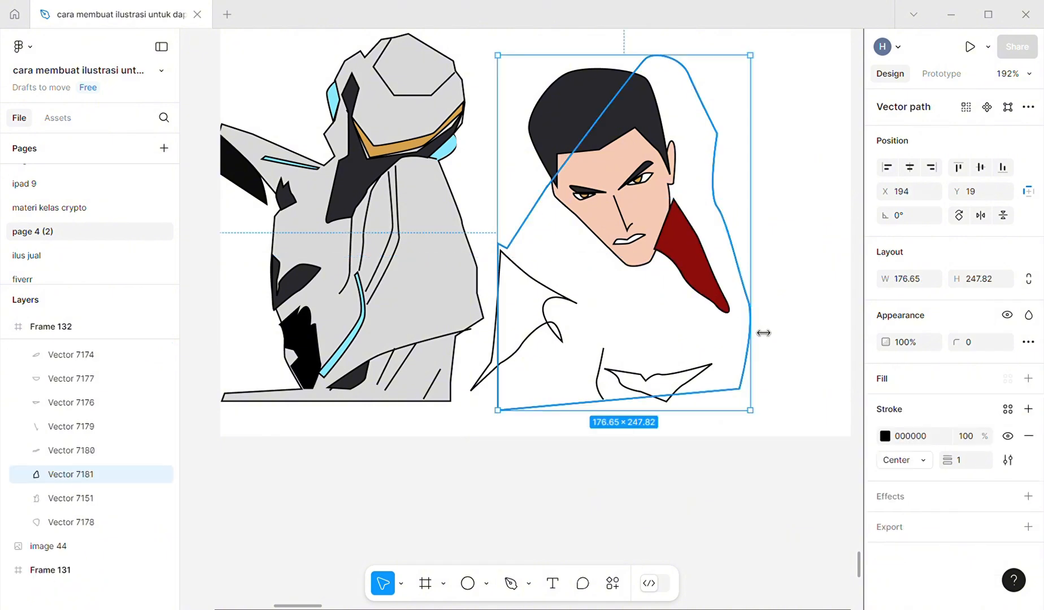
{"action": "left_click", "coordinate": [1029, 379]}
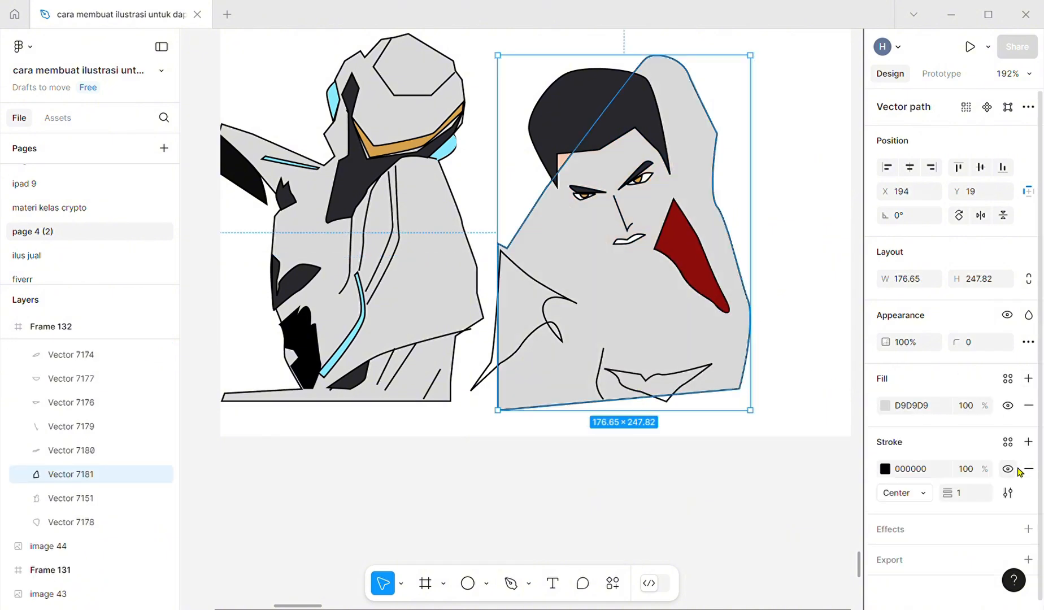
{"action": "key", "text": "bracketleft"}
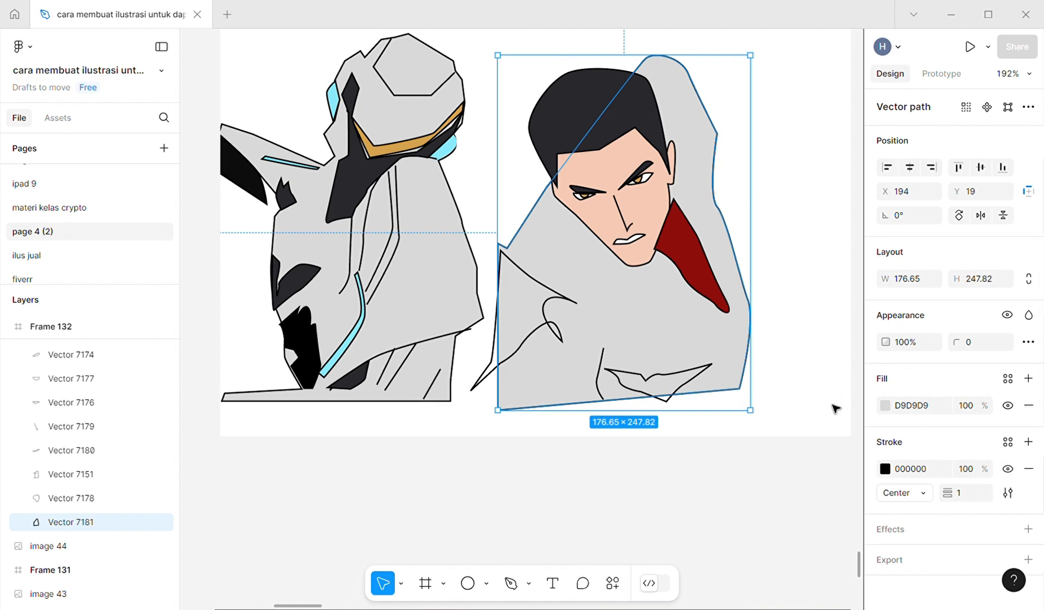
Recolour the cloak shape with golden D6A24B sampled from the hooded figure's visor band
{"action": "scroll", "coordinate": [644, 376], "scroll_direction": "up", "scroll_amount": 3}
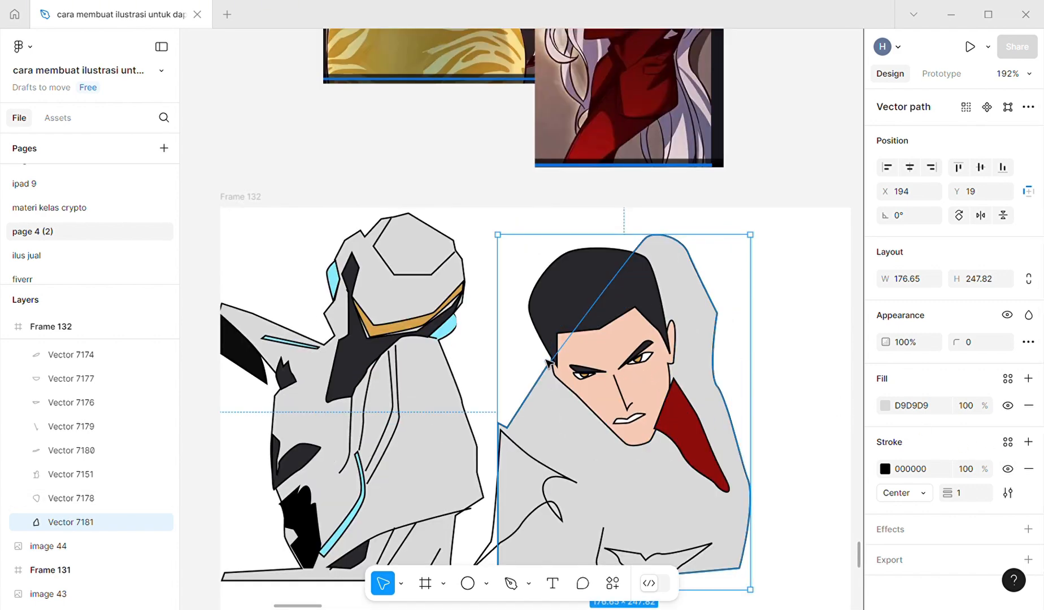
{"action": "key", "text": "i"}
{"action": "scroll", "coordinate": [394, 328], "scroll_direction": "up", "scroll_amount": 3}
{"action": "left_click", "coordinate": [395, 328]}
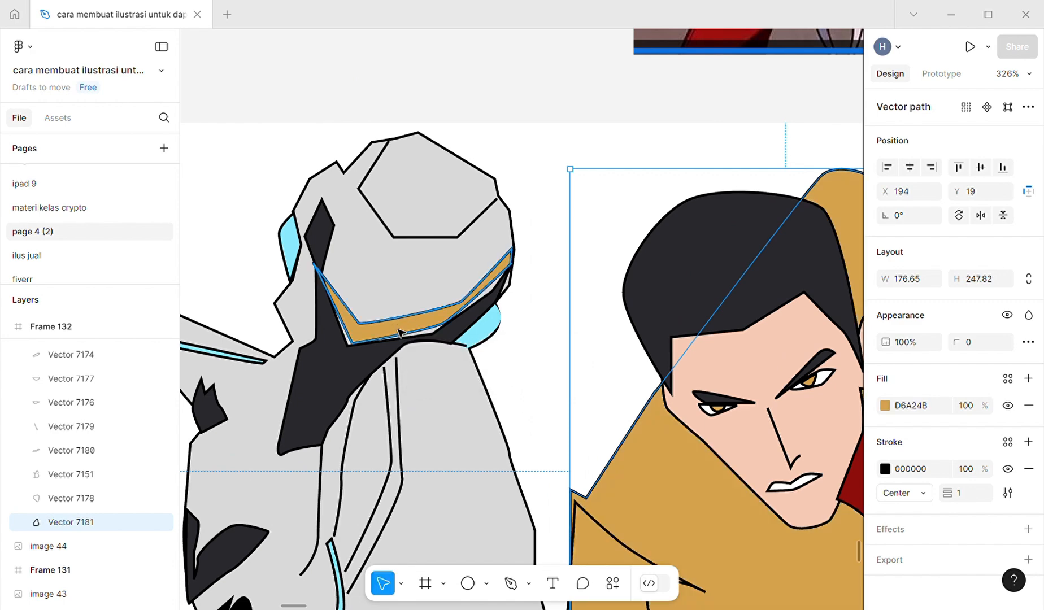
Fill the winged shape at the bottom of the cloak with dark 29282D sampled from the hooded figure's shadow
{"action": "scroll", "coordinate": [399, 332], "scroll_direction": "right", "scroll_amount": 3}
{"action": "scroll", "coordinate": [399, 332], "scroll_direction": "down", "scroll_amount": 5}
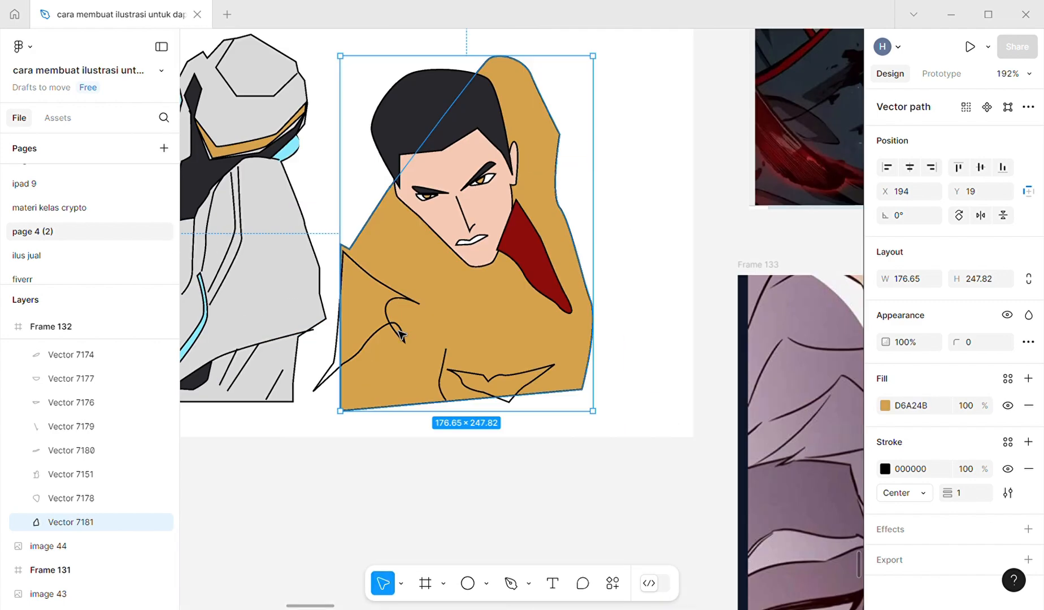
{"action": "left_click", "coordinate": [494, 397]}
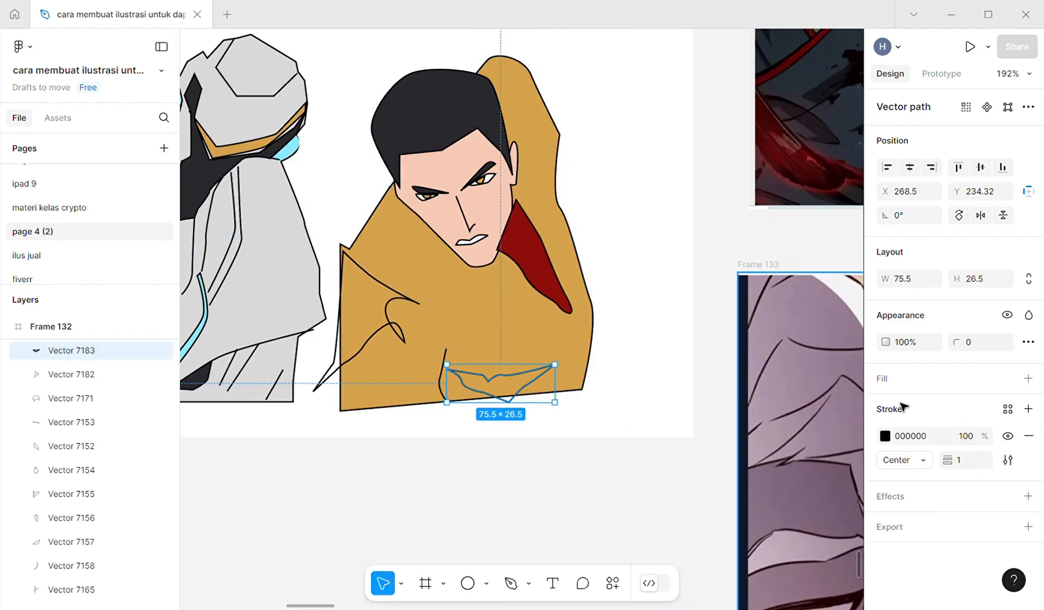
{"action": "left_click", "coordinate": [1029, 378]}
{"action": "key", "text": "i"}
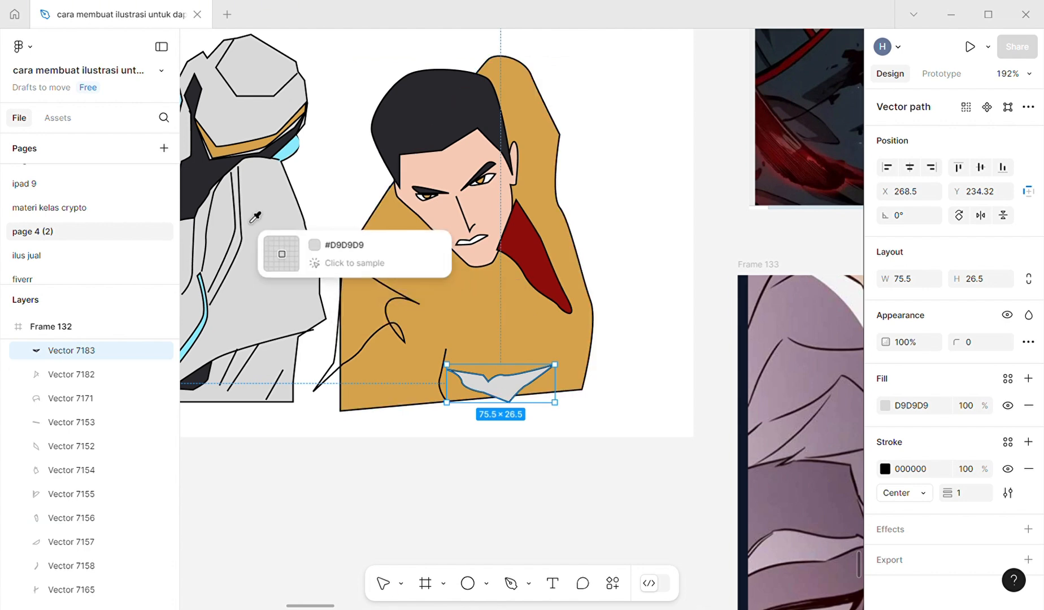
{"action": "left_click", "coordinate": [197, 178]}
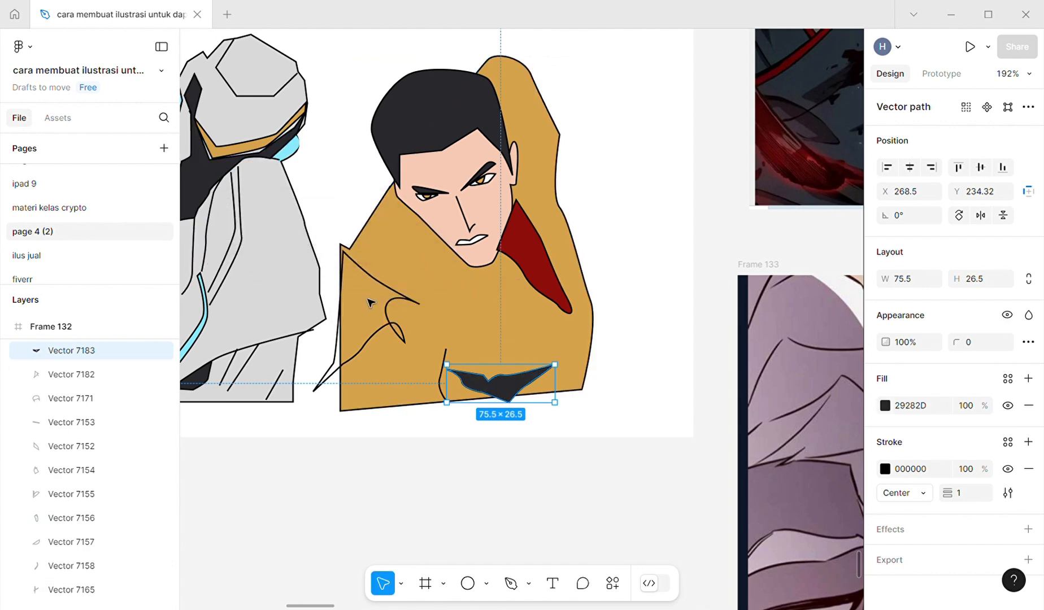
Change the red collar shape beside the jaw to dark 29282D sampled from the character's hair
{"action": "left_click", "coordinate": [546, 273]}
{"action": "scroll", "coordinate": [547, 274], "scroll_direction": "left", "scroll_amount": 3}
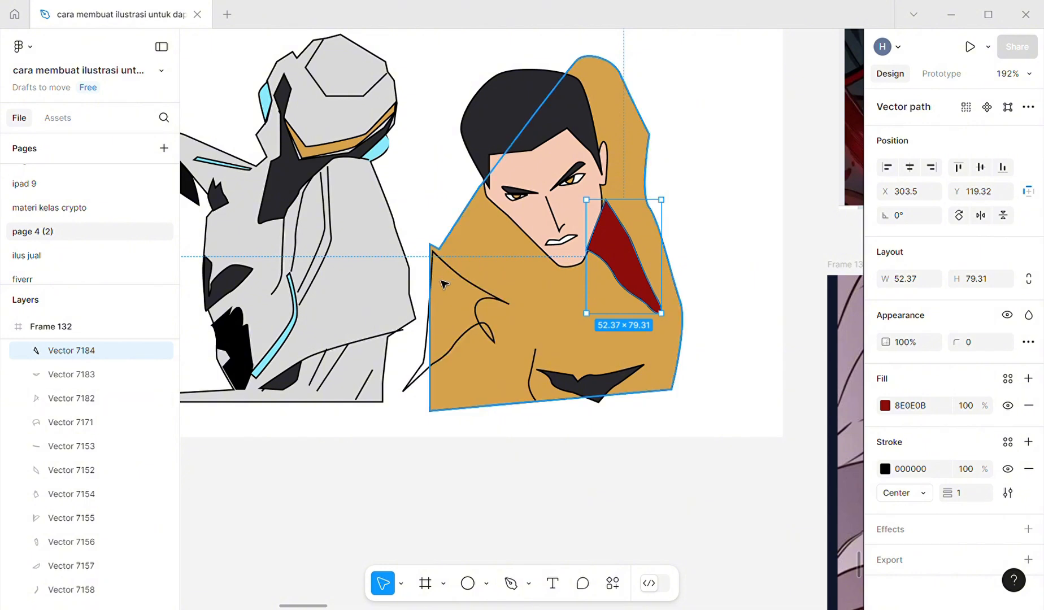
{"action": "left_click", "coordinate": [543, 107]}
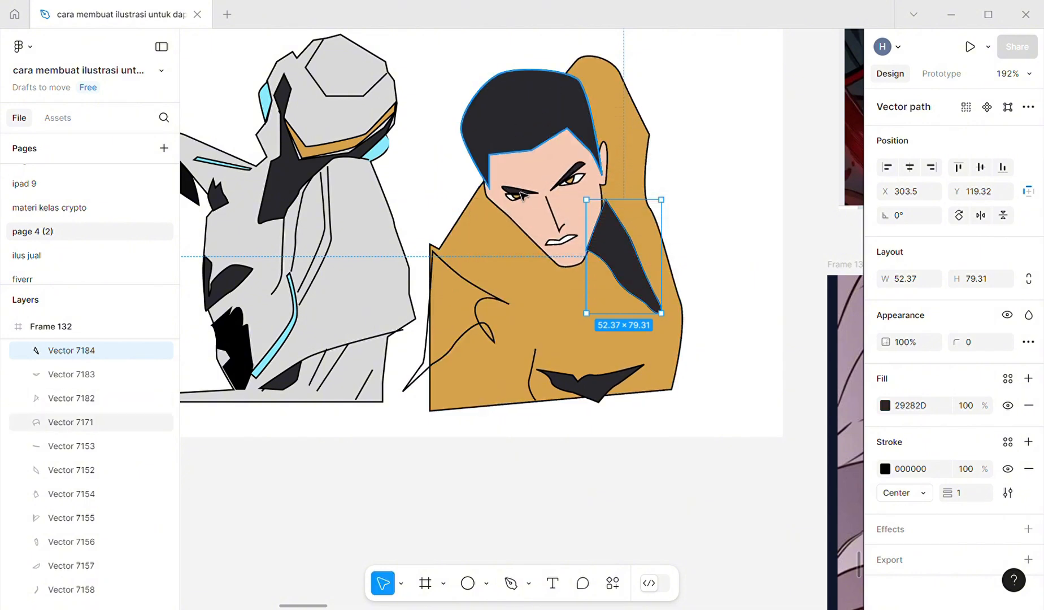
{"action": "left_click", "coordinate": [500, 308]}
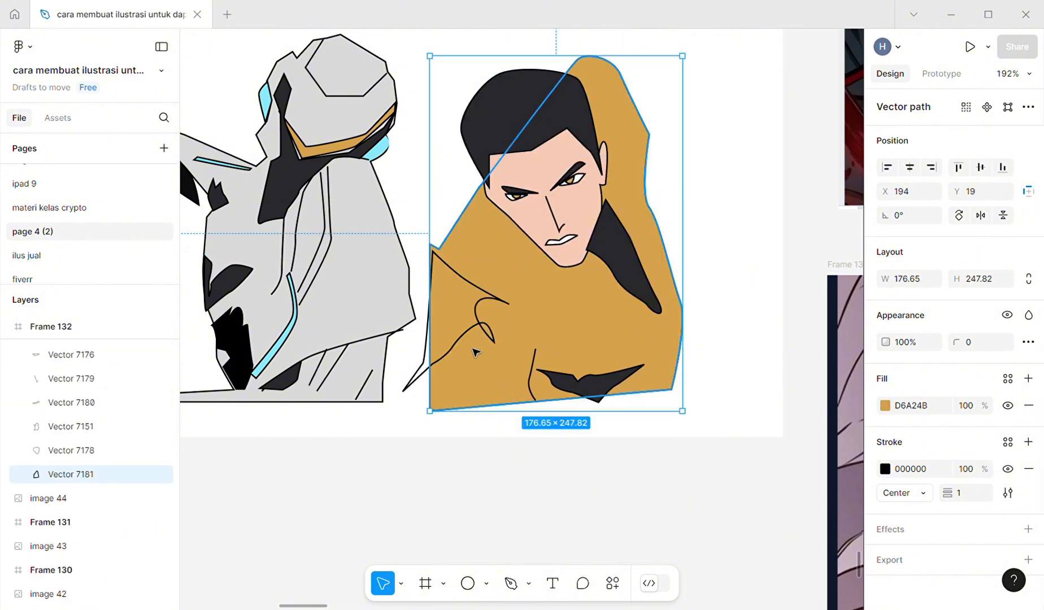
Fill the spiky shoulder shape at the cloak's edge with dark 29282D sampled from the collar shape beside the jaw
{"action": "left_click", "coordinate": [490, 339]}
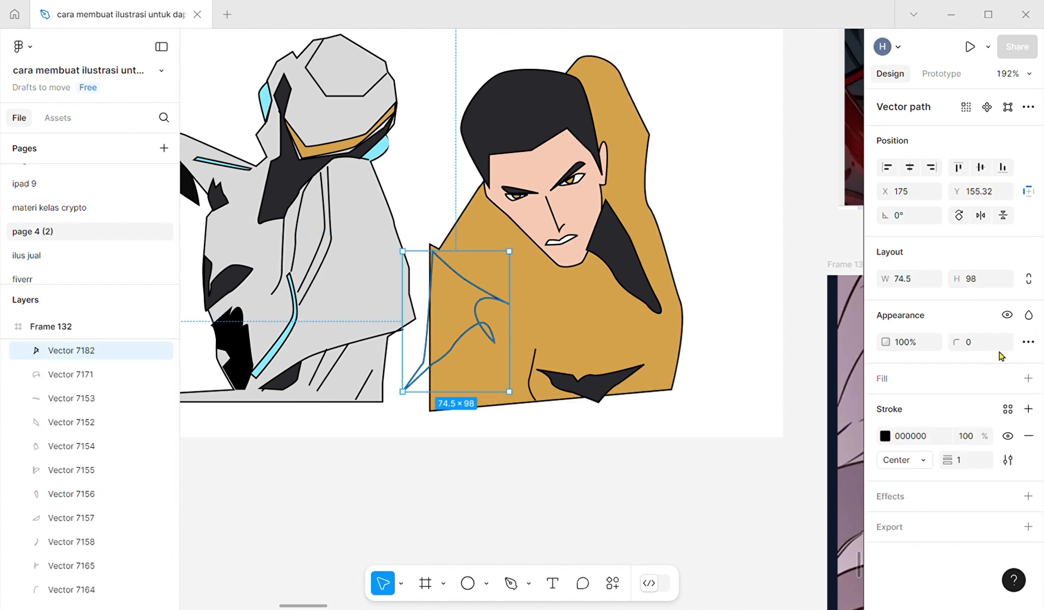
{"action": "left_click", "coordinate": [1028, 378]}
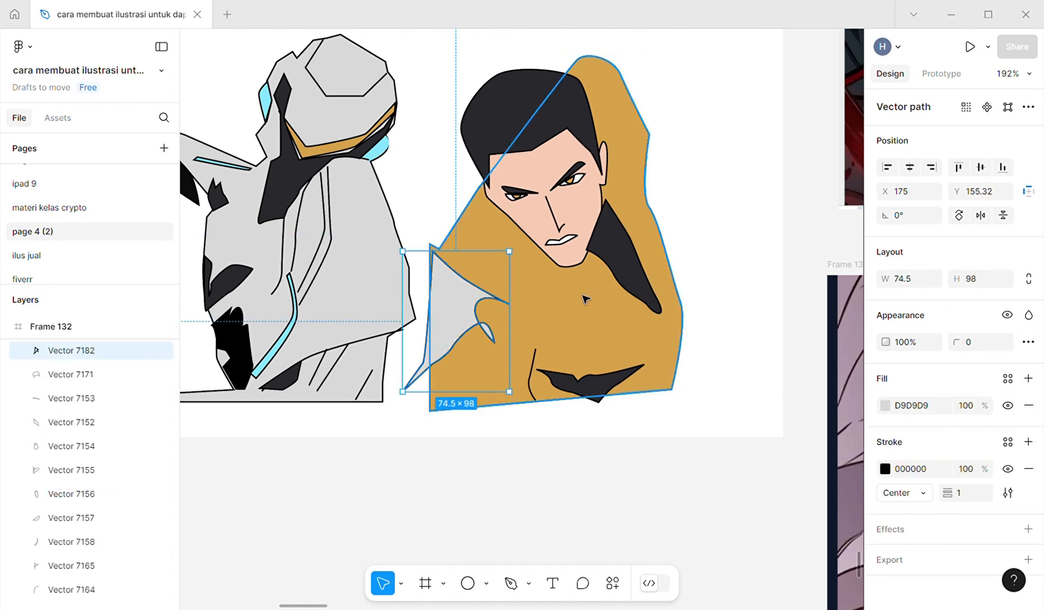
{"action": "key", "text": "i"}
{"action": "left_click", "coordinate": [630, 265]}
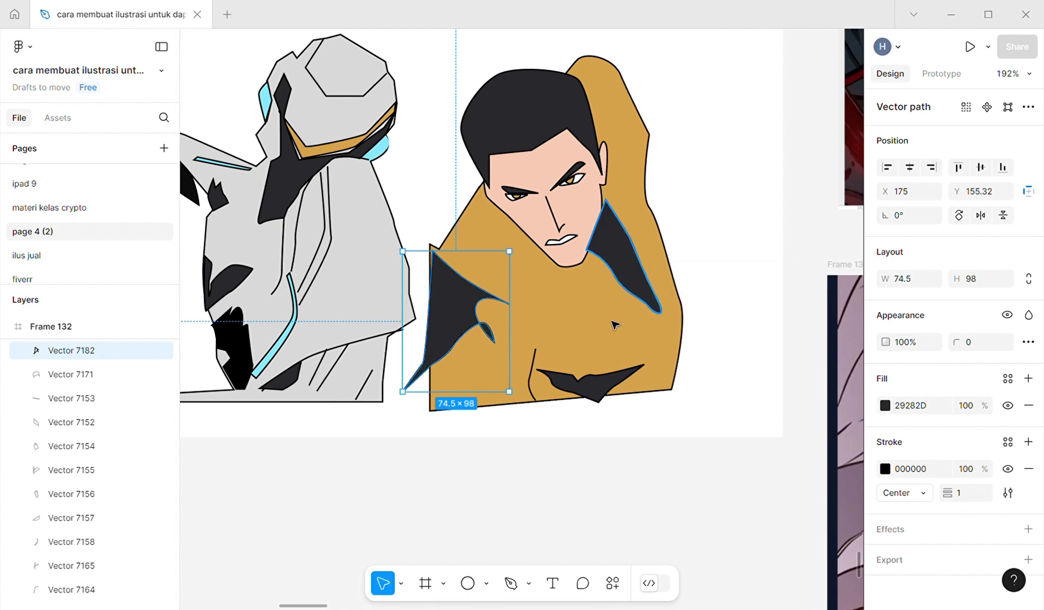
{"action": "left_click", "coordinate": [556, 449]}
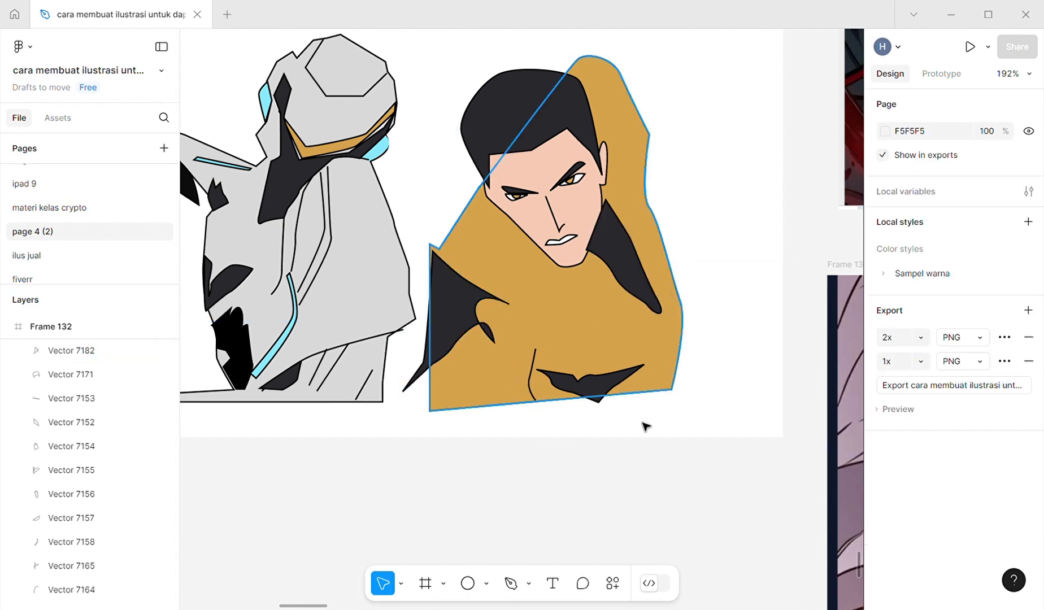
Change Frame 132's background fill to pink F5A6A6 and convert it to a linear gradient
{"action": "scroll", "coordinate": [468, 373], "scroll_direction": "left", "scroll_amount": 2}
{"action": "scroll", "coordinate": [453, 330], "scroll_direction": "up", "scroll_amount": 3}
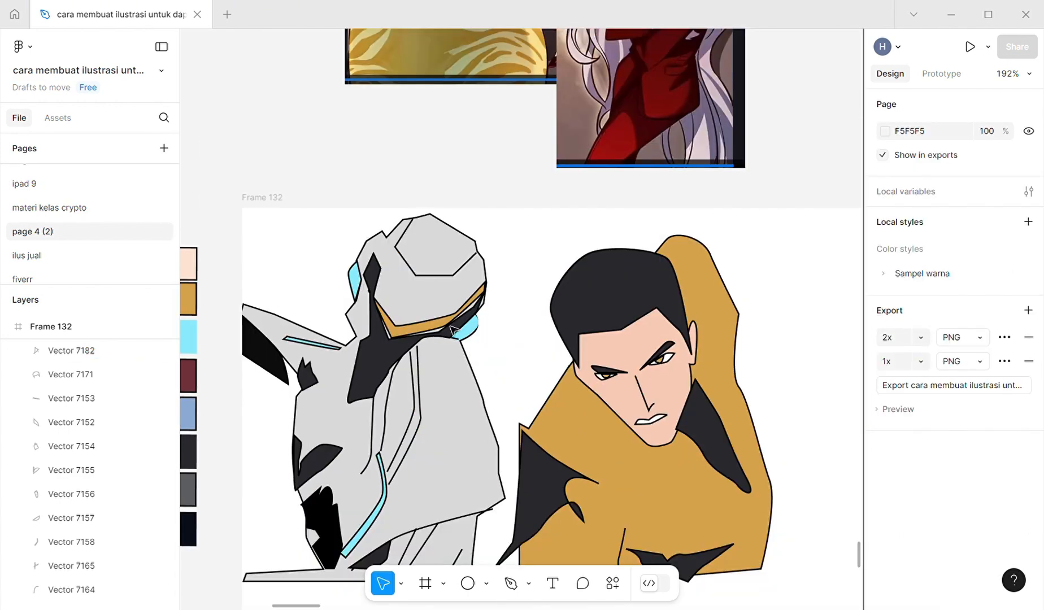
{"action": "left_click", "coordinate": [282, 208]}
{"action": "scroll", "coordinate": [338, 282], "scroll_direction": "down", "scroll_amount": 5}
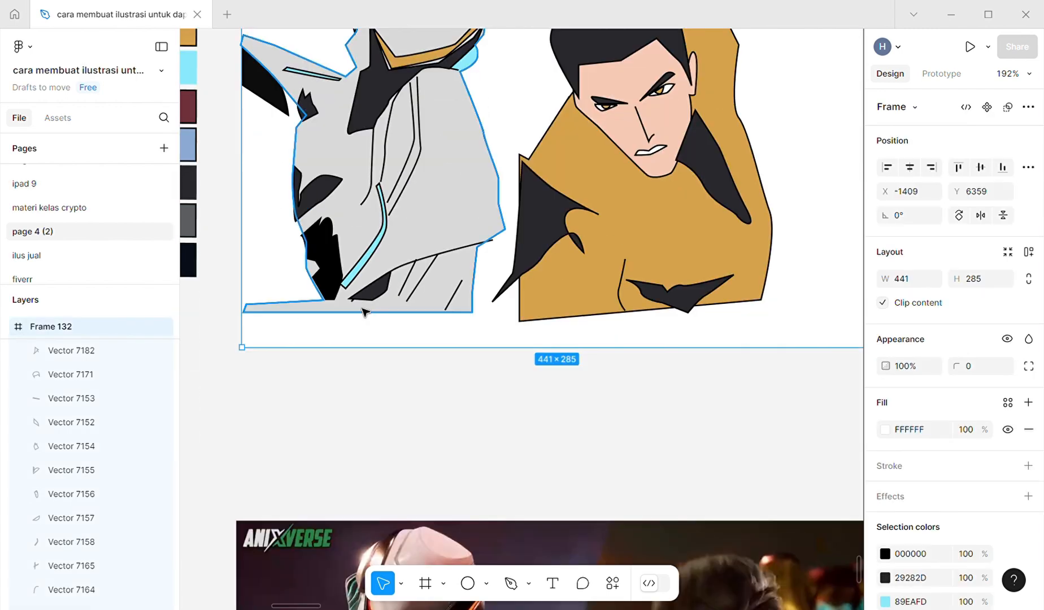
{"action": "scroll", "coordinate": [364, 311], "scroll_direction": "up", "scroll_amount": 3}
{"action": "scroll", "coordinate": [364, 311], "scroll_direction": "right", "scroll_amount": 2}
{"action": "scroll", "coordinate": [364, 312], "scroll_direction": "left", "scroll_amount": 2}
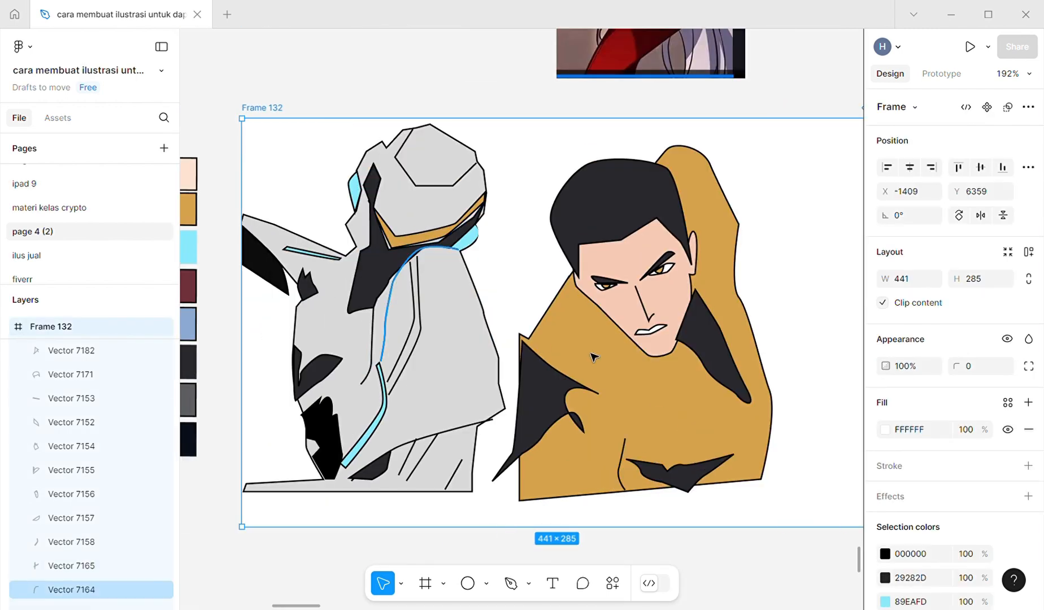
{"action": "left_click", "coordinate": [885, 430]}
{"action": "left_click", "coordinate": [743, 240]}
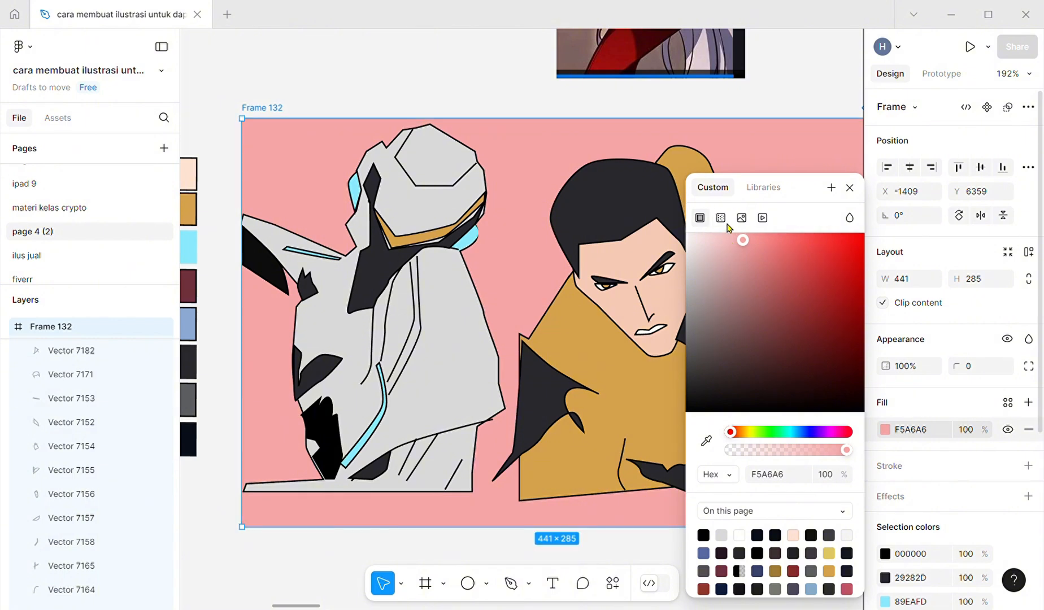
{"action": "left_click", "coordinate": [720, 219]}
Set the background gradient's 0% stop to EE6E6E and its 100% stop to 618F70
{"action": "left_click", "coordinate": [743, 358]}
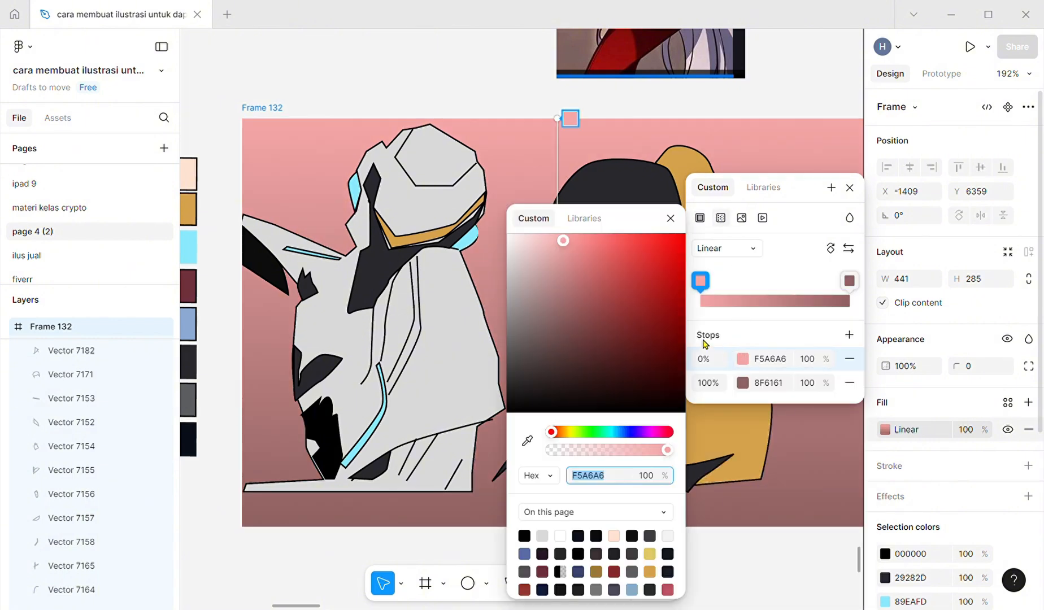
{"action": "left_click", "coordinate": [603, 250]}
{"action": "left_click", "coordinate": [731, 383]}
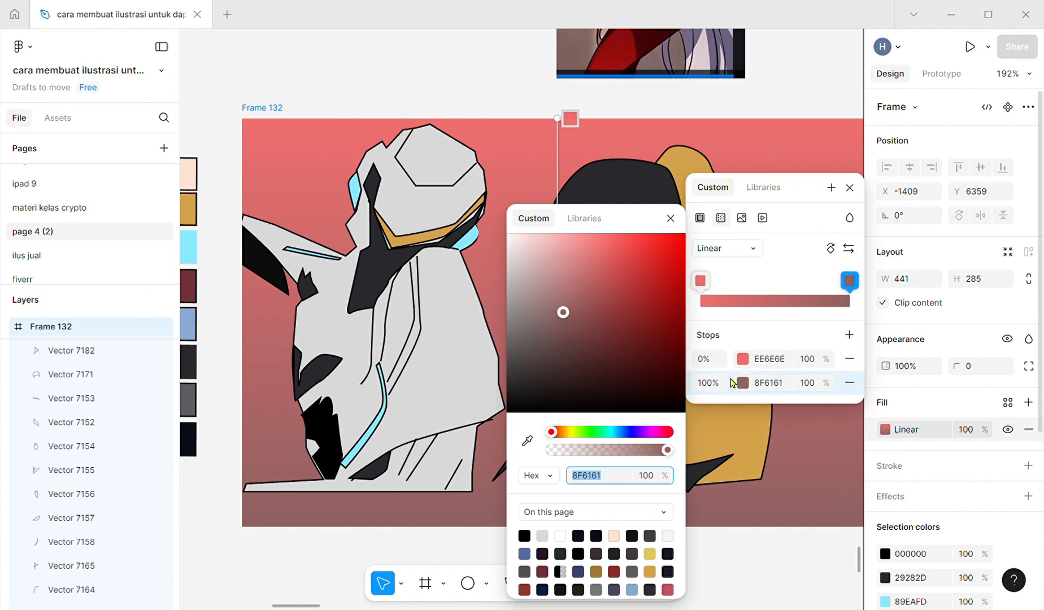
{"action": "left_click", "coordinate": [597, 433]}
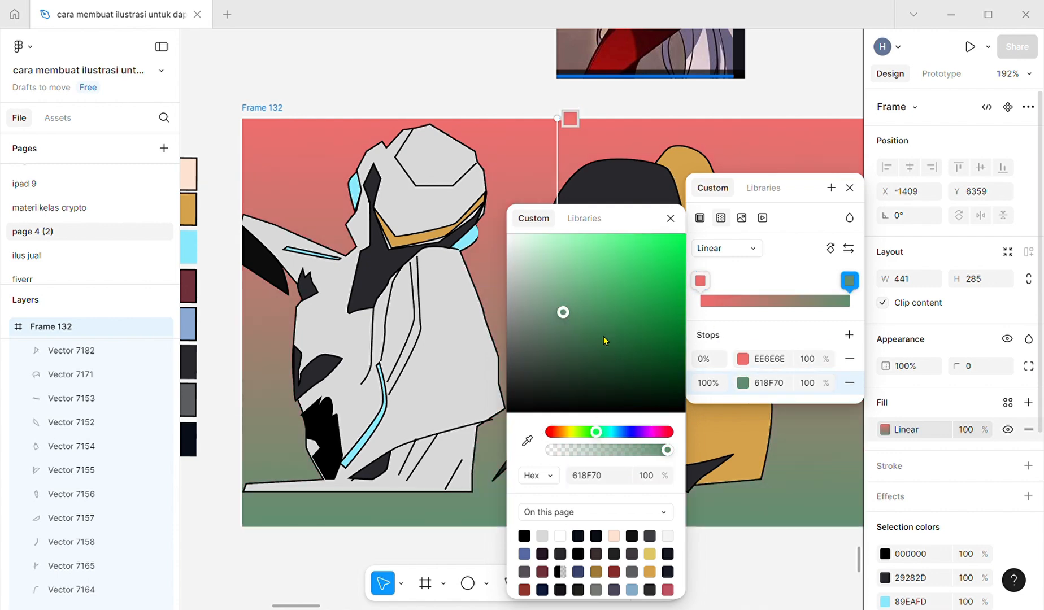
{"action": "left_click", "coordinate": [848, 189]}
{"action": "left_click", "coordinate": [762, 139]}
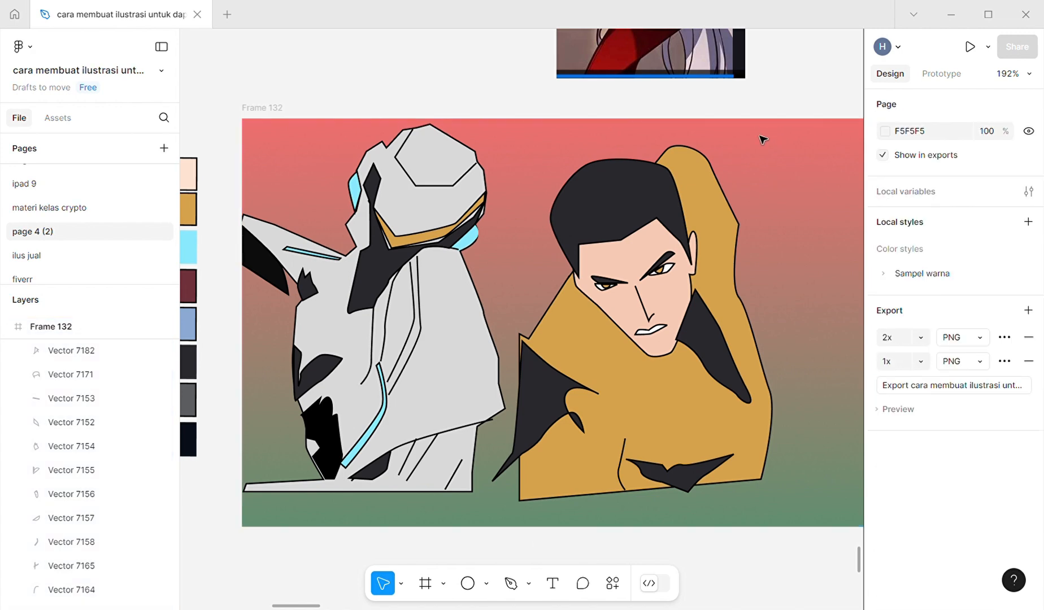
Draw a closed Pen shape about 51 × 54 over the upper tip of the golden cloak behind the character's head
{"action": "scroll", "coordinate": [722, 269], "scroll_direction": "up", "scroll_amount": 2}
{"action": "scroll", "coordinate": [723, 269], "scroll_direction": "up", "scroll_amount": 3}
{"action": "key", "text": "p"}
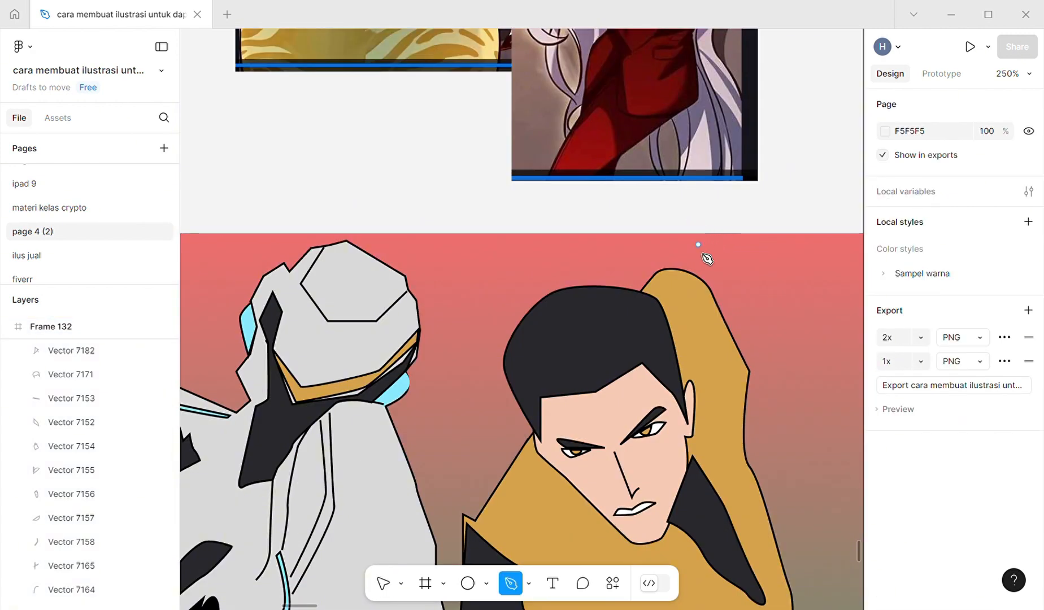
{"action": "left_click", "coordinate": [680, 323]}
{"action": "left_click_drag", "start_coordinate": [665, 272], "coordinate": [662, 263]}
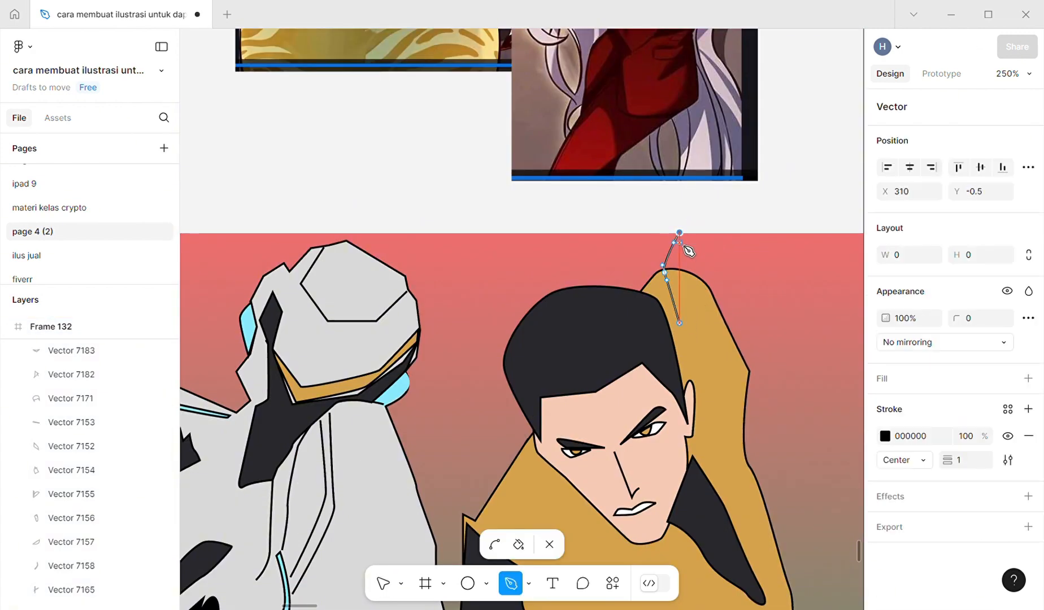
{"action": "left_click_drag", "start_coordinate": [752, 247], "coordinate": [774, 242]}
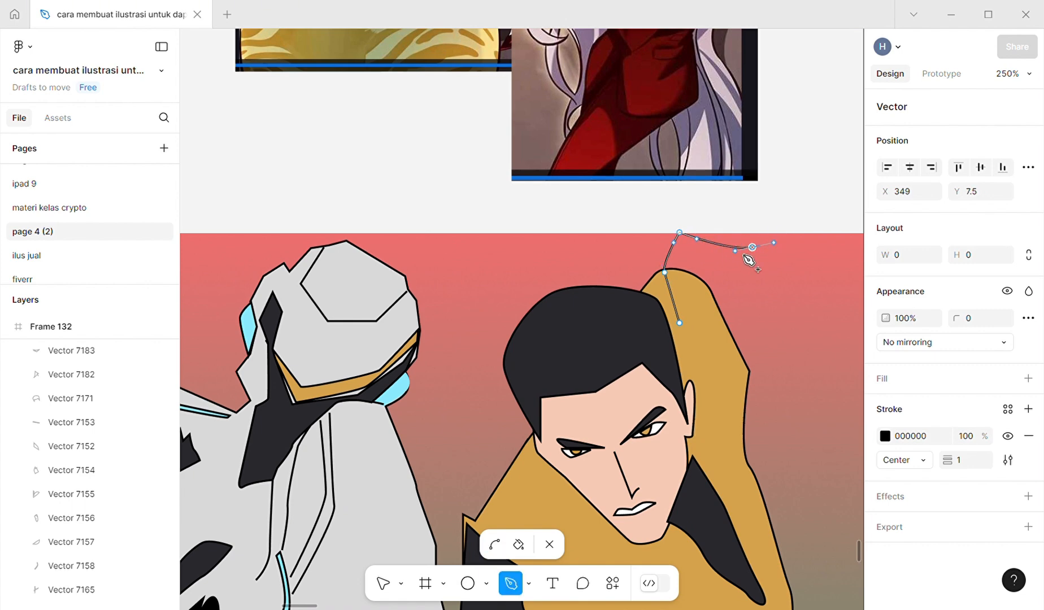
{"action": "left_click", "coordinate": [744, 334]}
{"action": "left_click", "coordinate": [680, 323]}
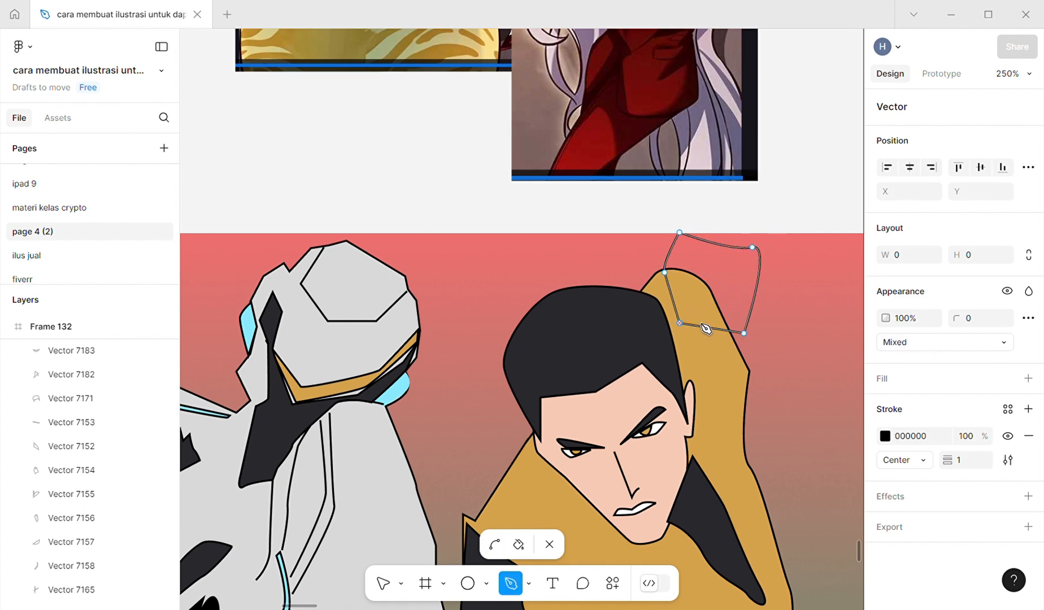
Add a fill to the new shape over the cloak's tip and recolour it with dark 29282D sampled from the collar
{"action": "left_click", "coordinate": [1028, 382]}
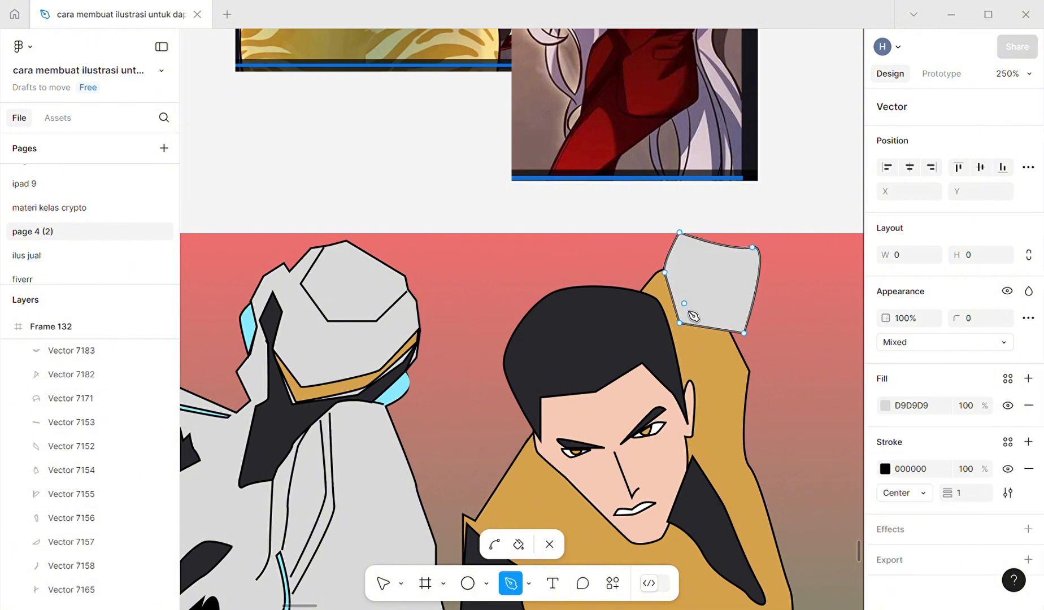
{"action": "scroll", "coordinate": [692, 315], "scroll_direction": "down", "scroll_amount": 6}
{"action": "key", "text": "i"}
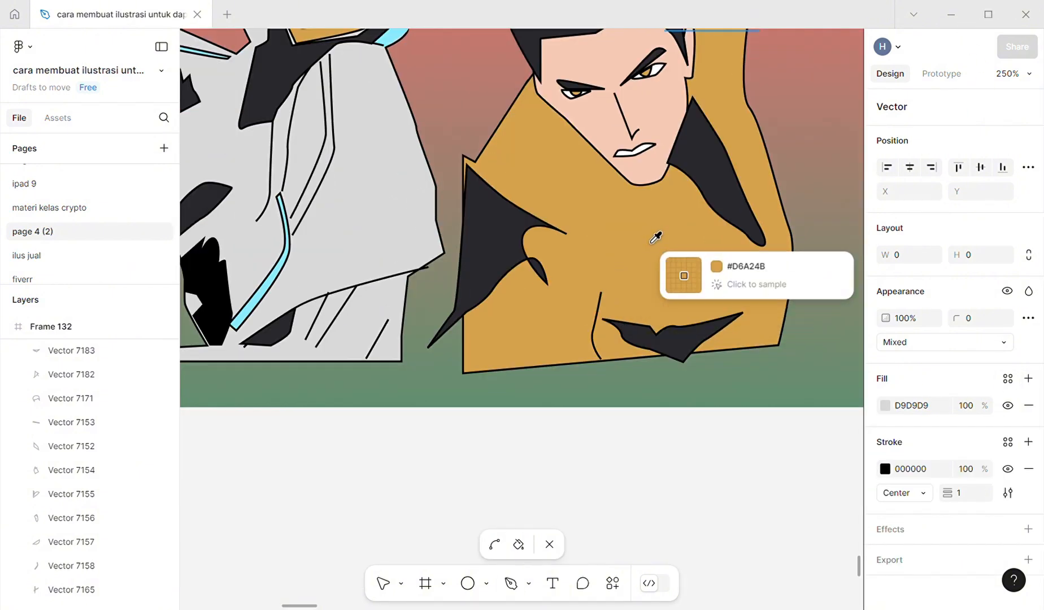
{"action": "left_click", "coordinate": [728, 172]}
{"action": "scroll", "coordinate": [734, 178], "scroll_direction": "up", "scroll_amount": 3}
{"action": "key", "text": "Escape"}
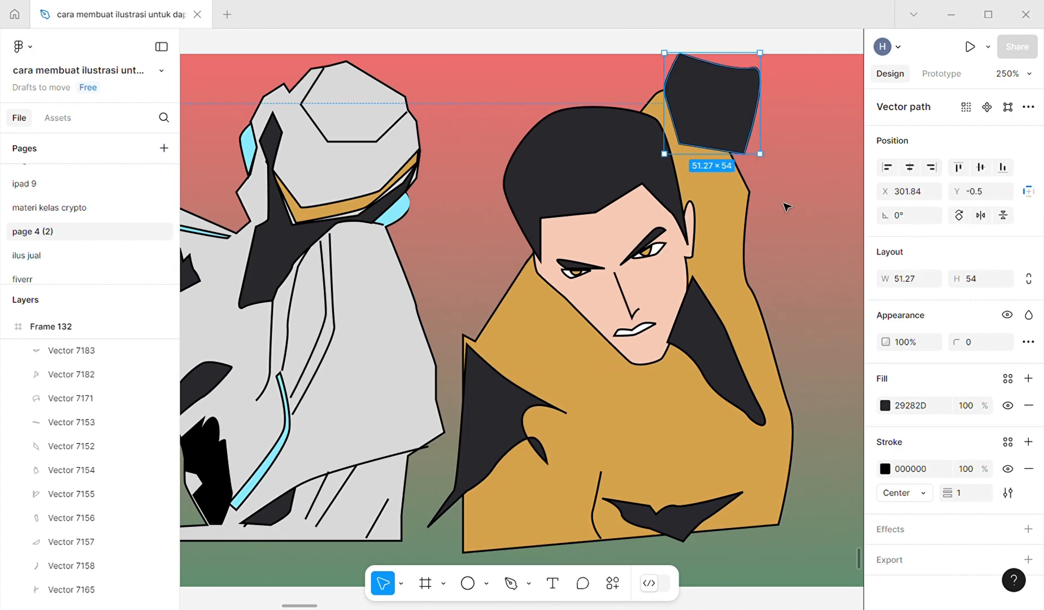
{"action": "key", "text": "Escape"}
Draw a curved Pen line about 18.5 × 7.5 on the ear-side cheek, from the face edge to below the eye
{"action": "scroll", "coordinate": [683, 232], "scroll_direction": "right", "scroll_amount": 5}
{"action": "scroll", "coordinate": [624, 249], "scroll_direction": "up", "scroll_amount": 5}
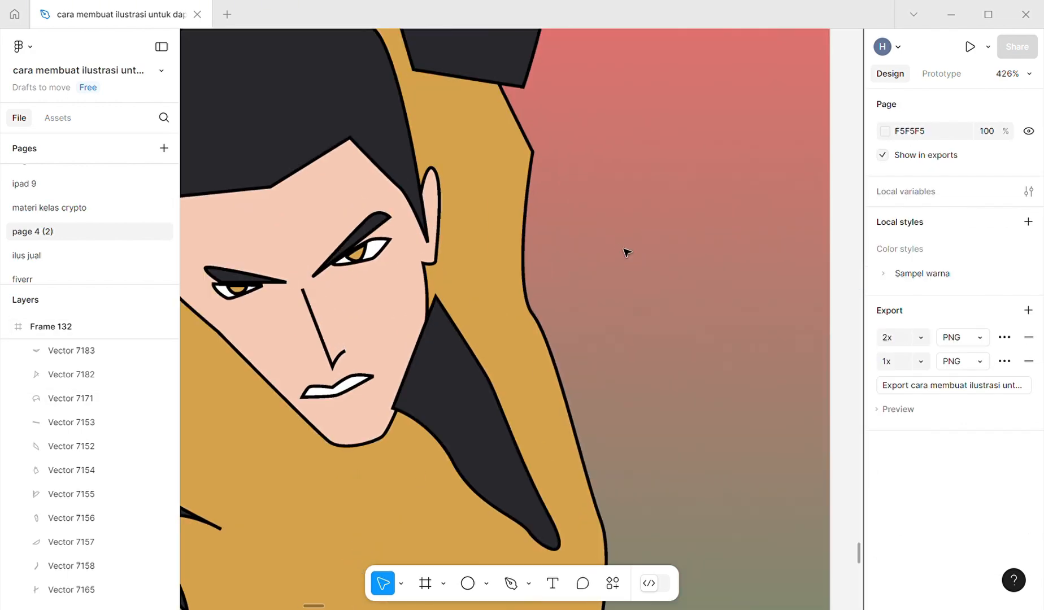
{"action": "scroll", "coordinate": [601, 247], "scroll_direction": "up", "scroll_amount": 3}
{"action": "key", "text": "p"}
{"action": "scroll", "coordinate": [574, 263], "scroll_direction": "down", "scroll_amount": 3}
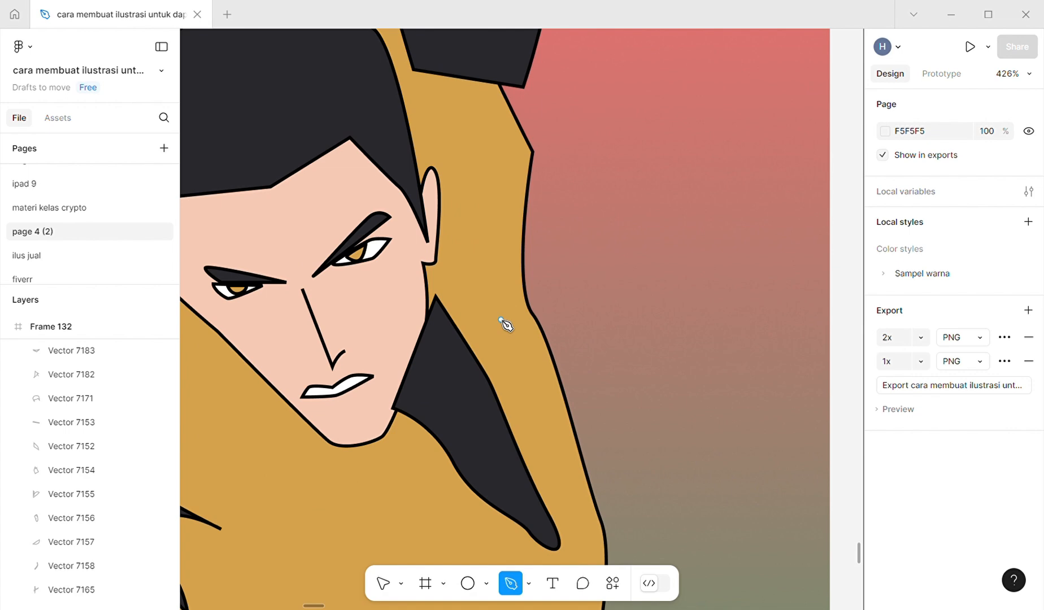
{"action": "scroll", "coordinate": [431, 297], "scroll_direction": "up", "scroll_amount": 4}
{"action": "left_click", "coordinate": [430, 291]}
{"action": "left_click", "coordinate": [391, 283]}
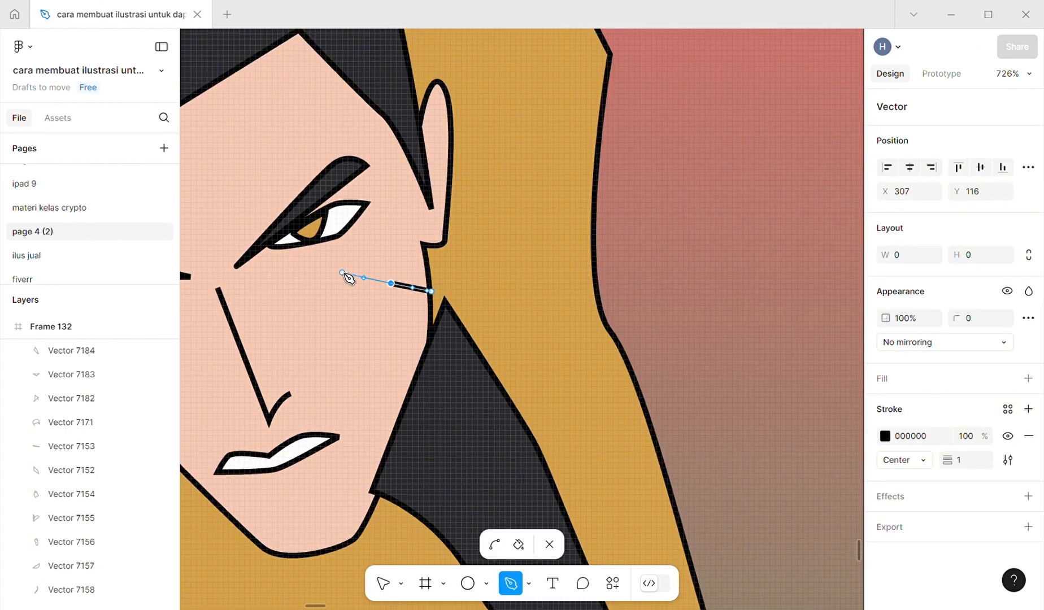
{"action": "key", "text": "Escape"}
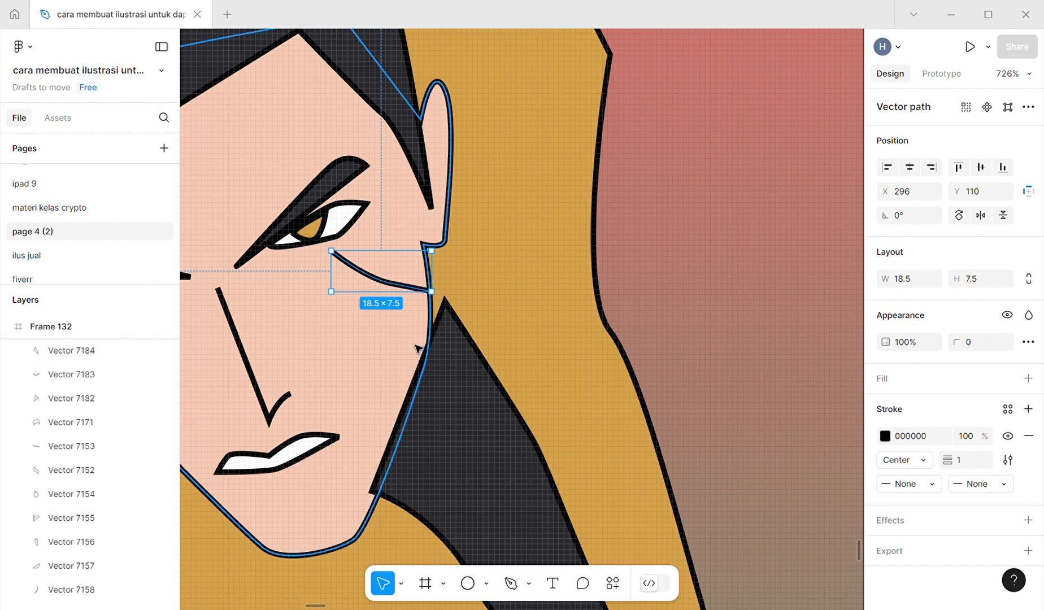
Draw two more curved lines below the first on the ear-side cheek, about 25 × 12.5 and 22 × 13
{"action": "key", "text": "p"}
{"action": "left_click", "coordinate": [431, 335]}
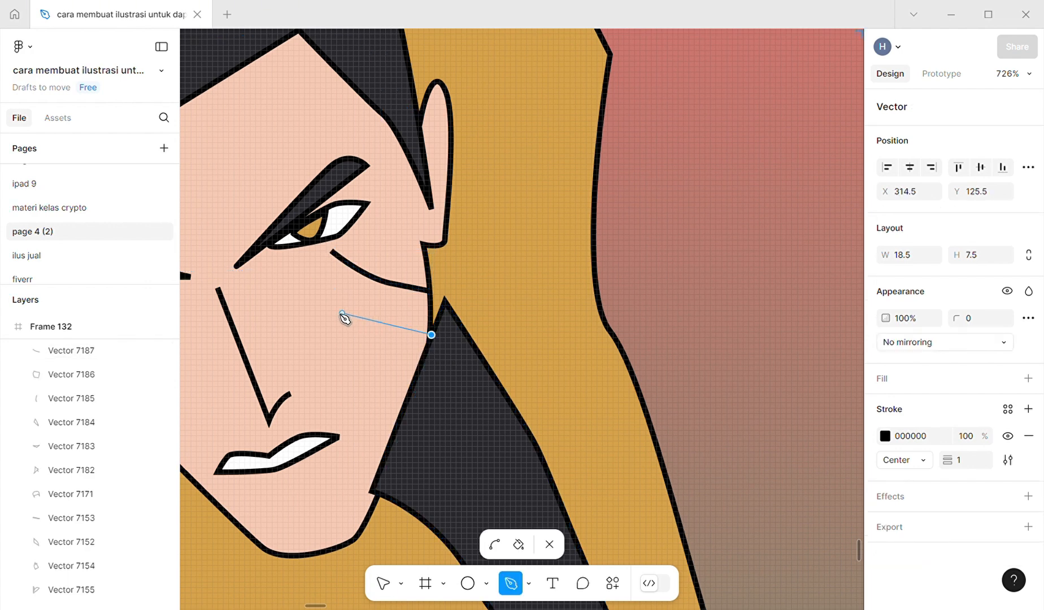
{"action": "left_click", "coordinate": [296, 266]}
{"action": "key", "text": "Escape"}
{"action": "key", "text": "p"}
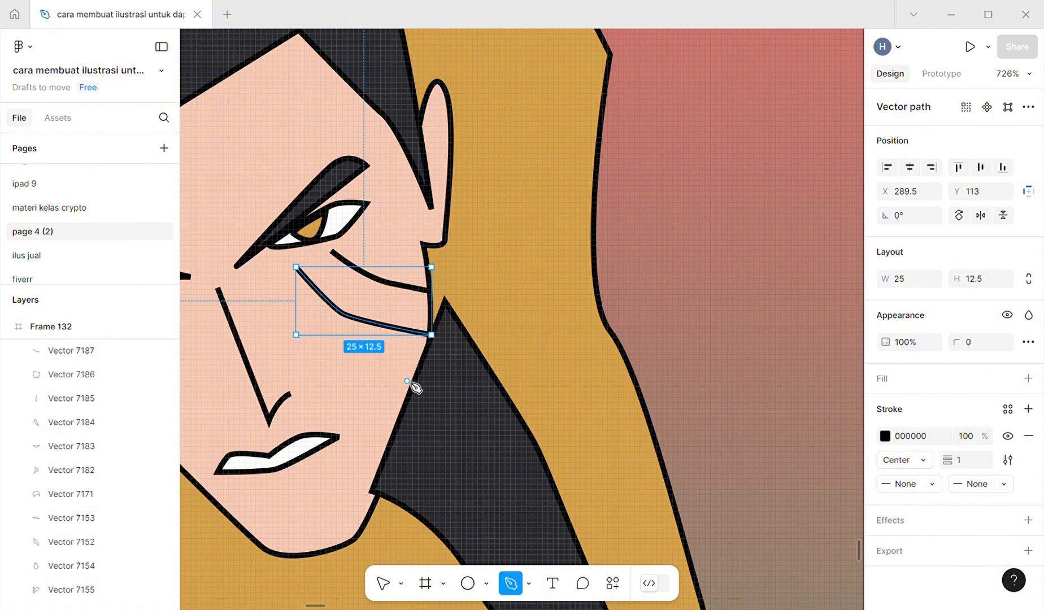
{"action": "left_click", "coordinate": [406, 380]}
{"action": "left_click", "coordinate": [289, 311]}
{"action": "key", "text": "Escape"}
{"action": "scroll", "coordinate": [373, 349], "scroll_direction": "down", "scroll_amount": 3}
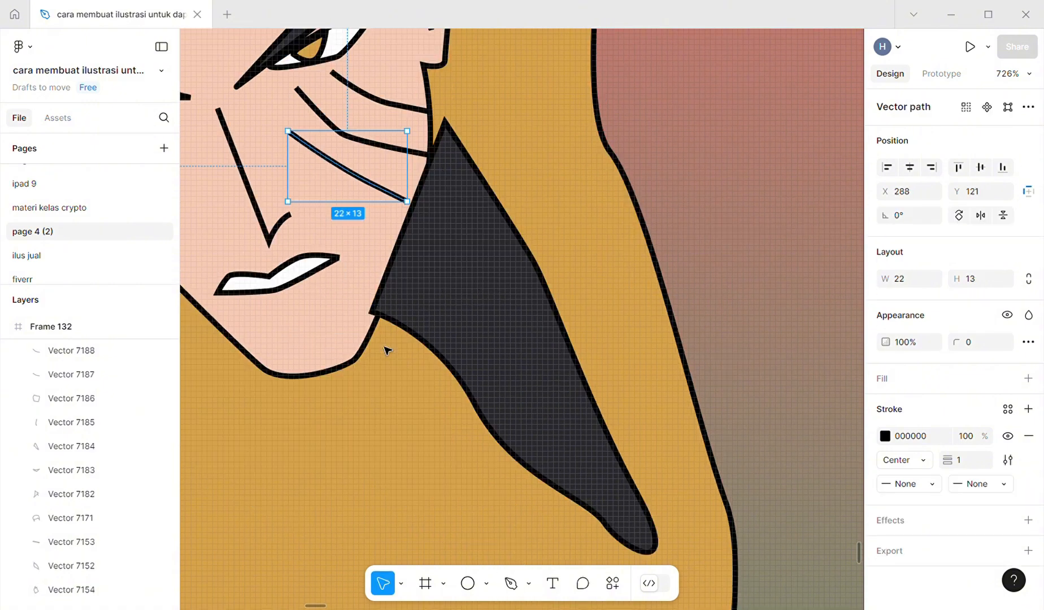
Draw three curved lines on the opposite cheek from the face edge, about 7.5 × 16.5, 9.5 × 16.5 and 9 × 15.5
{"action": "scroll", "coordinate": [387, 349], "scroll_direction": "left", "scroll_amount": 5}
{"action": "scroll", "coordinate": [378, 337], "scroll_direction": "up", "scroll_amount": 2}
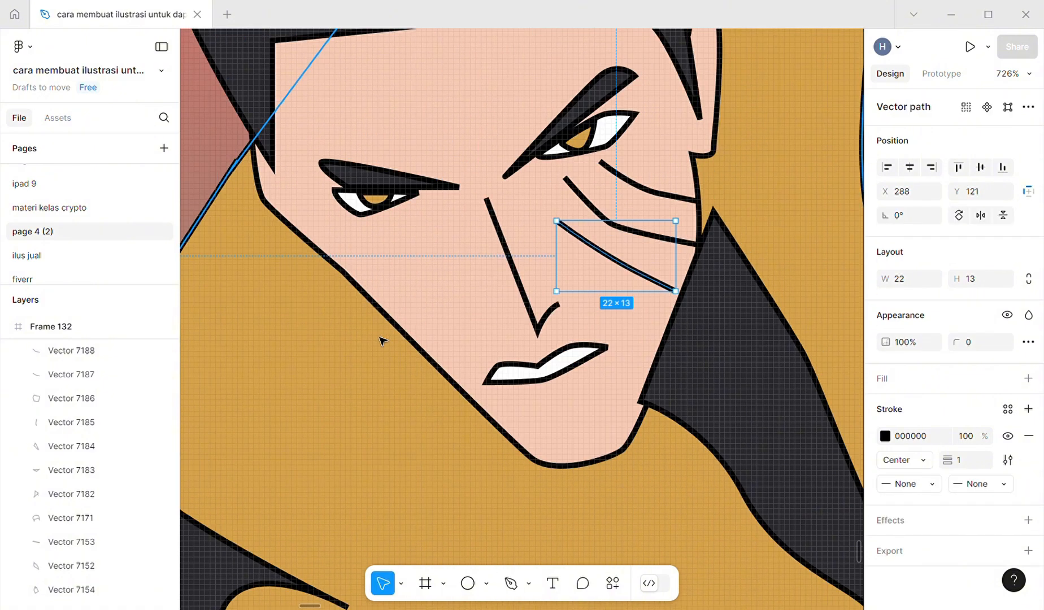
{"action": "key", "text": "p"}
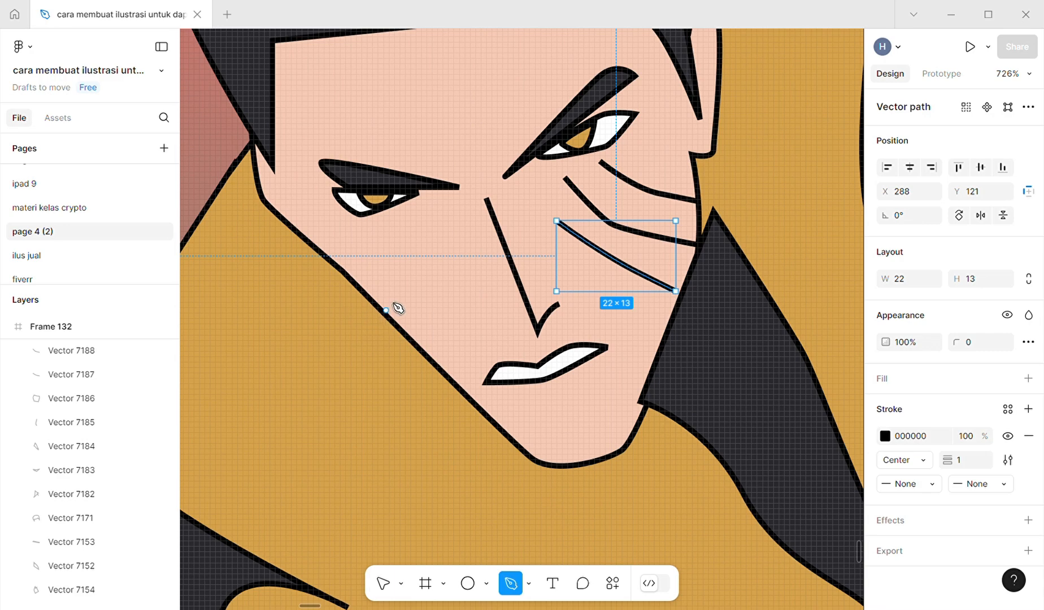
{"action": "mouse_move", "coordinate": [386, 310]}
{"action": "left_mouse_down"}
{"action": "mouse_move", "coordinate": [419, 261]}
{"action": "mouse_move", "coordinate": [426, 220]}
{"action": "left_mouse_up"}
{"action": "key", "text": "Escape"}
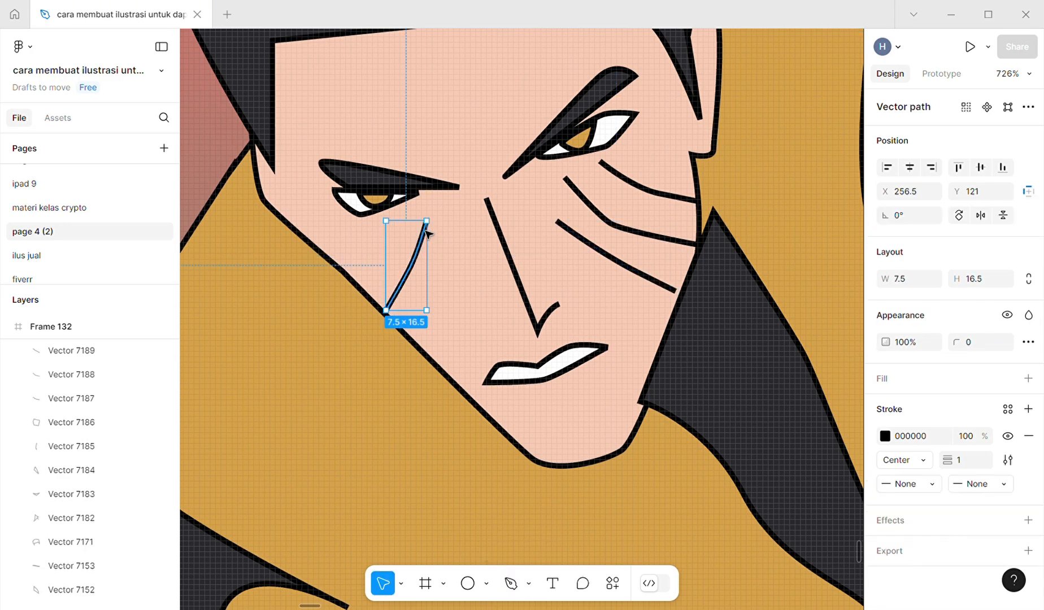
{"action": "key", "text": "p"}
{"action": "mouse_move", "coordinate": [413, 340]}
{"action": "left_mouse_down"}
{"action": "mouse_move", "coordinate": [459, 298]}
{"action": "mouse_move", "coordinate": [464, 250]}
{"action": "left_mouse_up"}
{"action": "left_click", "coordinate": [440, 368]}
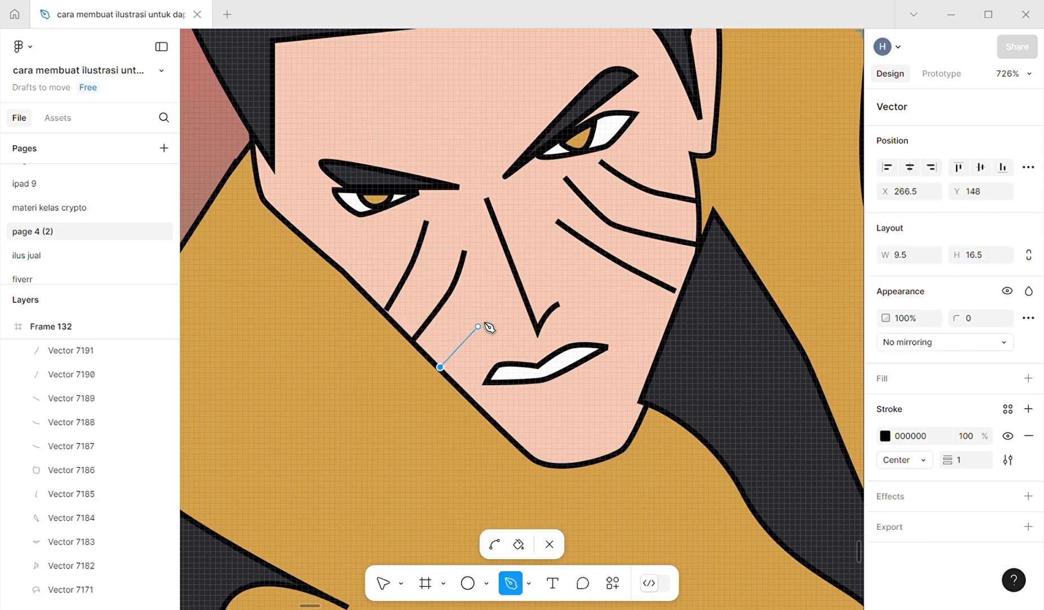
{"action": "left_click_drag", "start_coordinate": [488, 284], "coordinate": [489, 262]}
{"action": "key", "text": "Escape"}
Recolour the strokes of the three lines on the cheek away from the ear with golden D6A24B sampled from the cloak
{"action": "scroll", "coordinate": [560, 295], "scroll_direction": "down", "scroll_amount": 2}
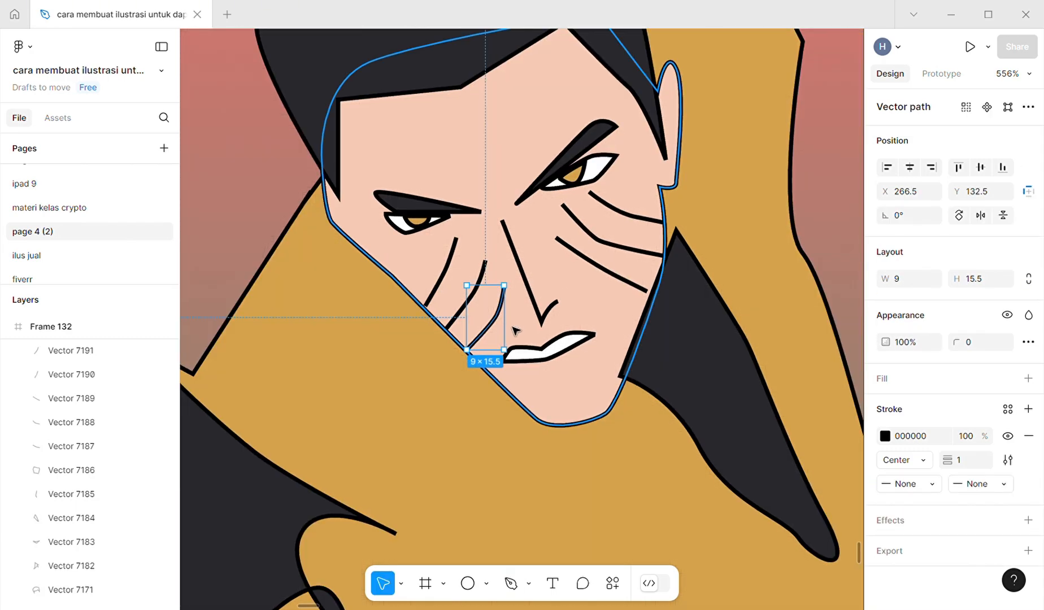
{"action": "key", "text": "i"}
{"action": "left_click", "coordinate": [425, 341]}
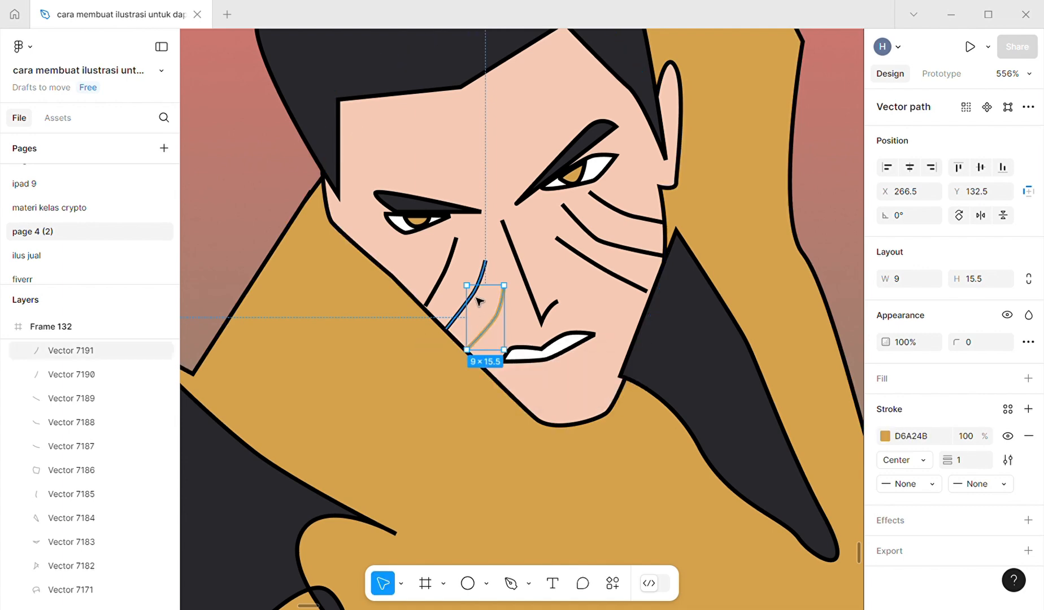
{"action": "left_click", "coordinate": [441, 270]}
{"action": "left_click", "coordinate": [345, 378]}
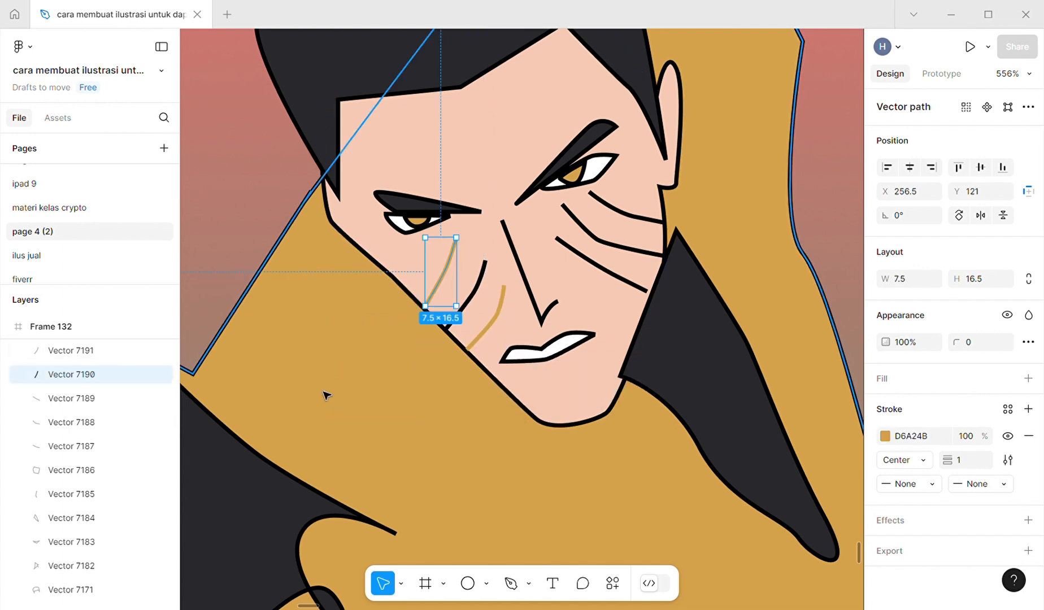
{"action": "left_click", "coordinate": [476, 297]}
{"action": "scroll", "coordinate": [451, 363], "scroll_direction": "up", "scroll_amount": 3}
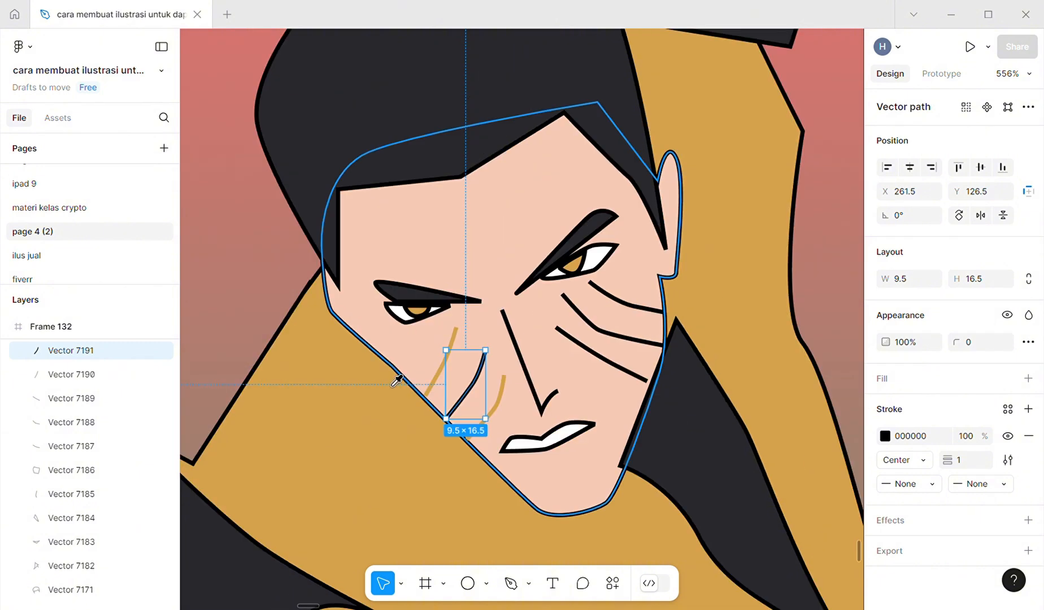
{"action": "key", "text": "i"}
{"action": "left_click", "coordinate": [355, 399]}
Recolour the strokes of the three lines on the ear-side cheek with golden D6A24B sampled from the cloak
{"action": "left_click", "coordinate": [587, 359]}
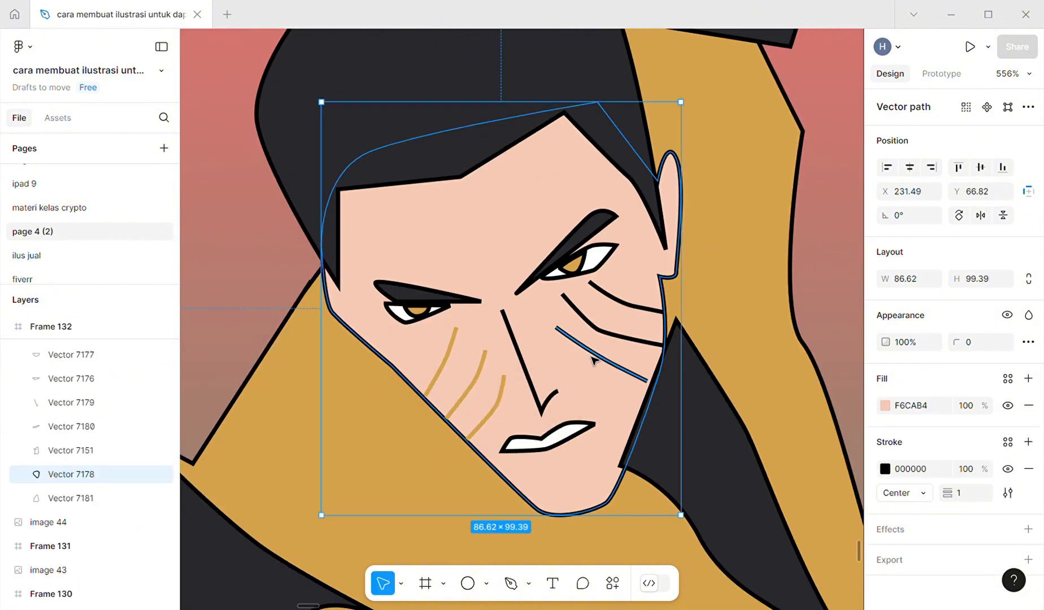
{"action": "left_click", "coordinate": [588, 346]}
{"action": "key", "text": "i"}
{"action": "left_click", "coordinate": [389, 423]}
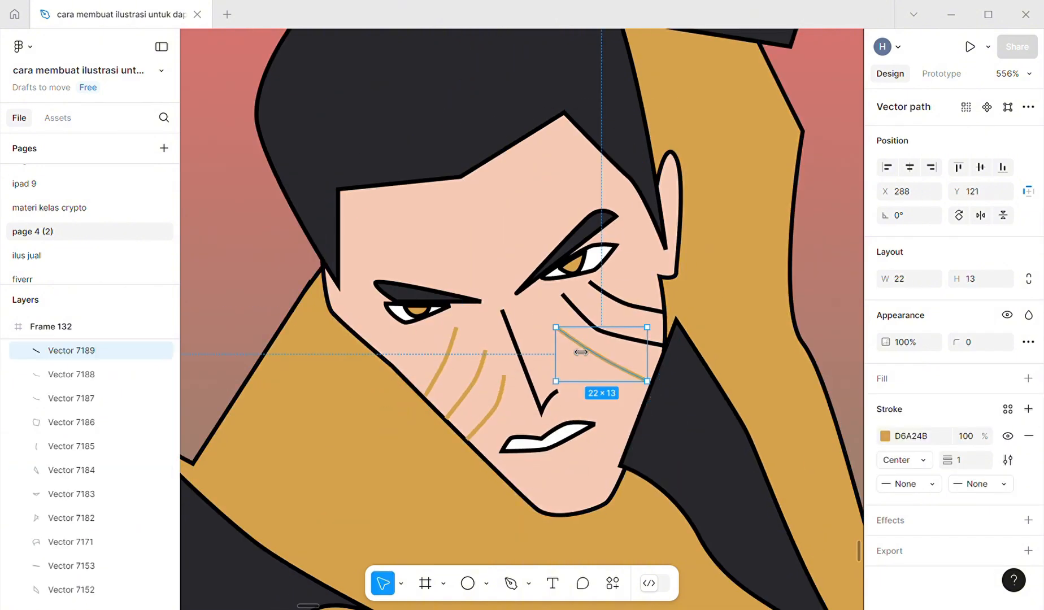
{"action": "left_click", "coordinate": [599, 322]}
{"action": "left_click", "coordinate": [576, 309]}
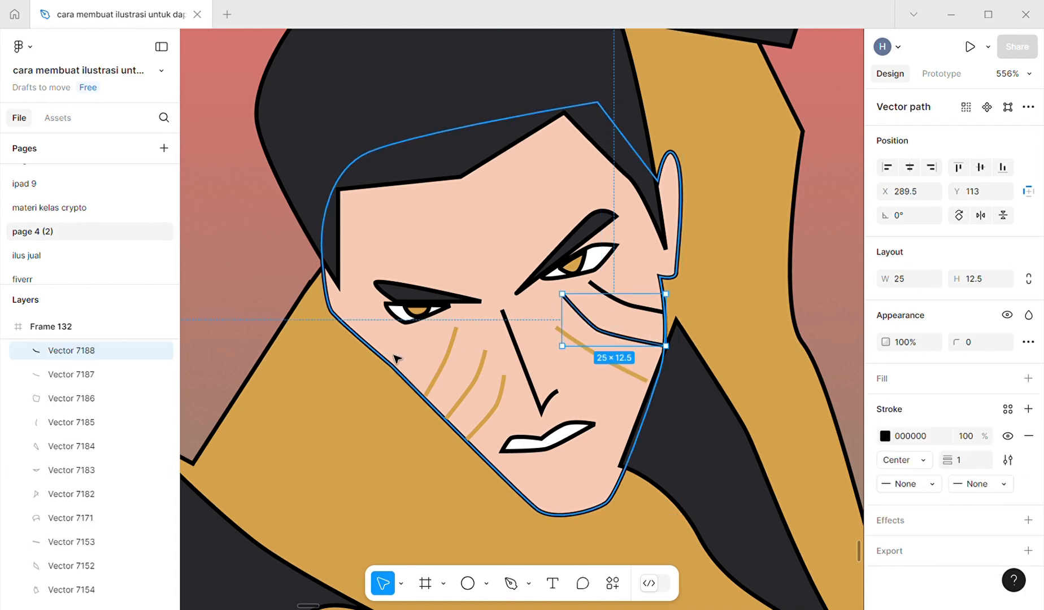
{"action": "key", "text": "i"}
{"action": "left_click", "coordinate": [379, 424]}
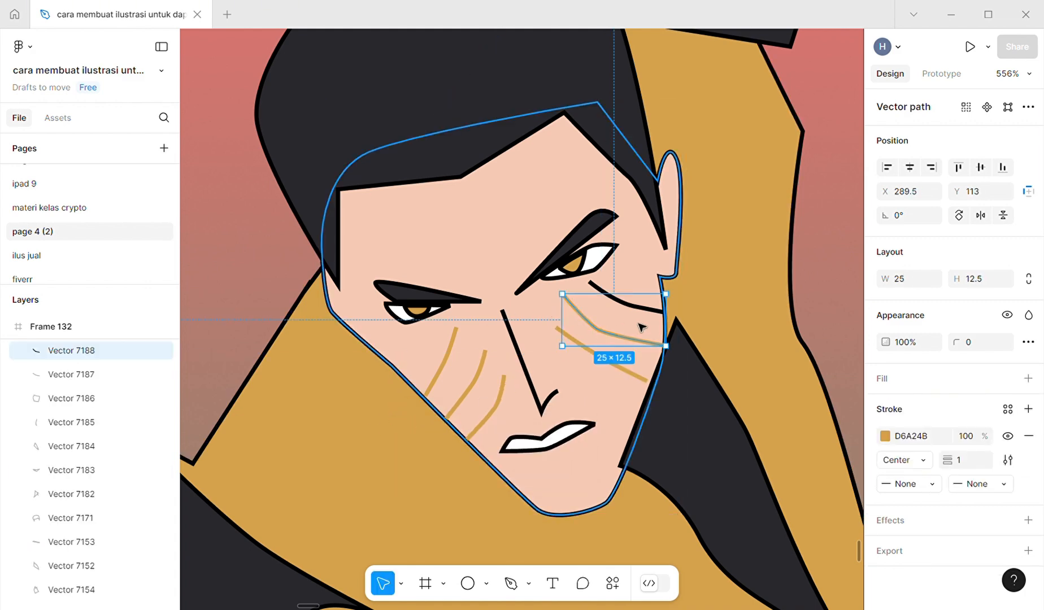
{"action": "left_click", "coordinate": [637, 308]}
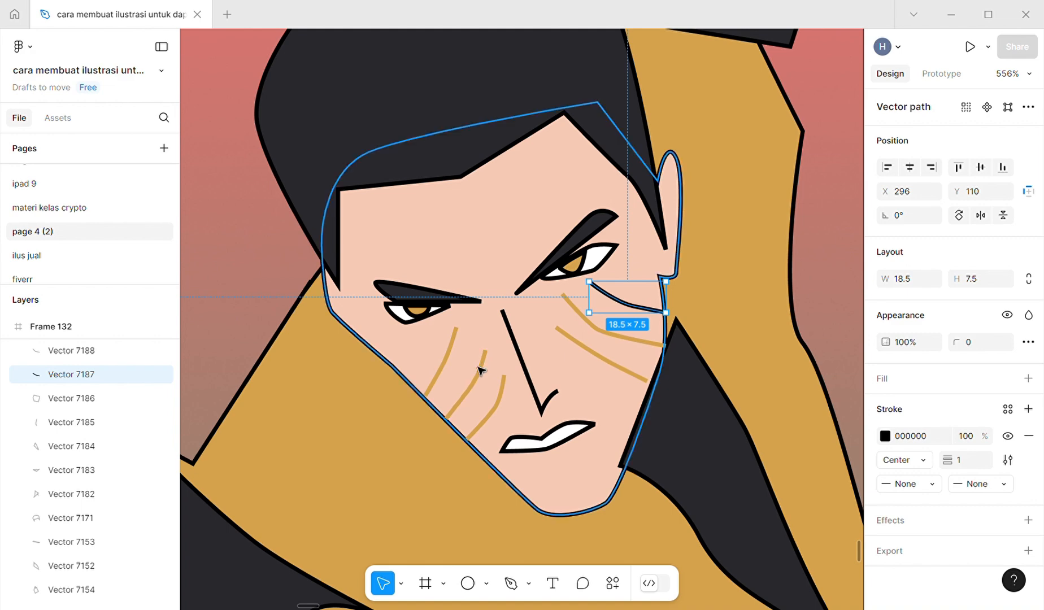
{"action": "key", "text": "i"}
{"action": "left_click", "coordinate": [429, 427]}
Move the upper end points of the three golden lines on the cheek away from the ear up to the eye's lower edge
{"action": "scroll", "coordinate": [478, 404], "scroll_direction": "up", "scroll_amount": 5}
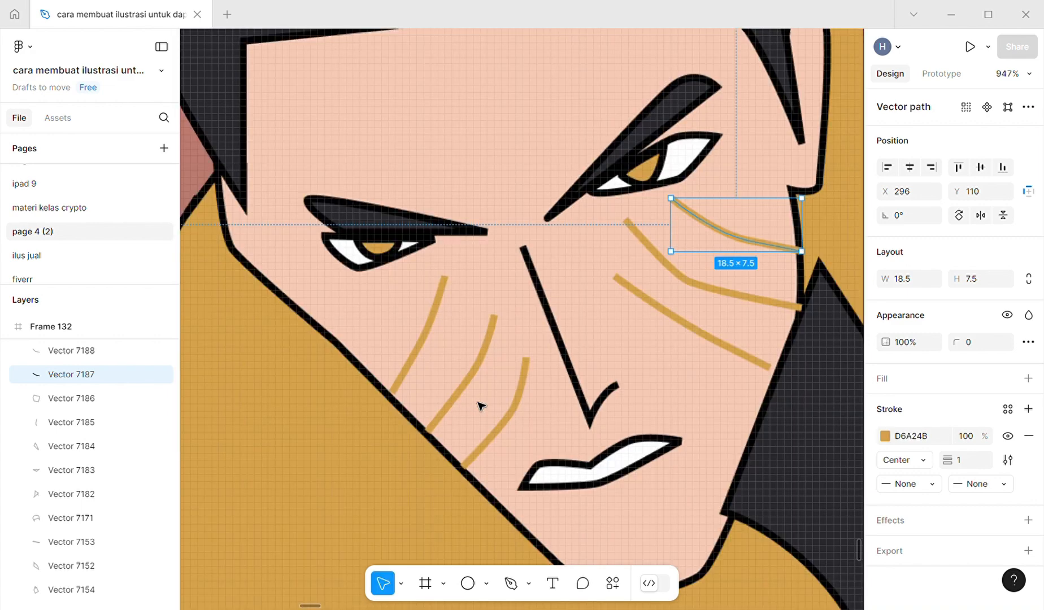
{"action": "left_click", "coordinate": [437, 327]}
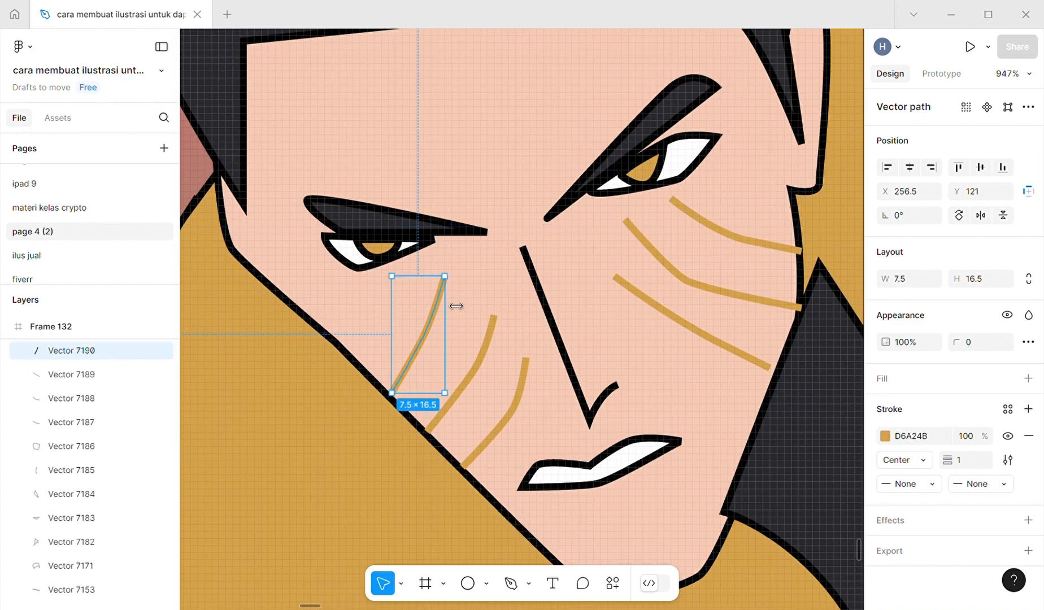
{"action": "key", "text": "Return"}
{"action": "left_click_drag", "start_coordinate": [444, 277], "coordinate": [391, 269]}
{"action": "double_click", "coordinate": [494, 320]}
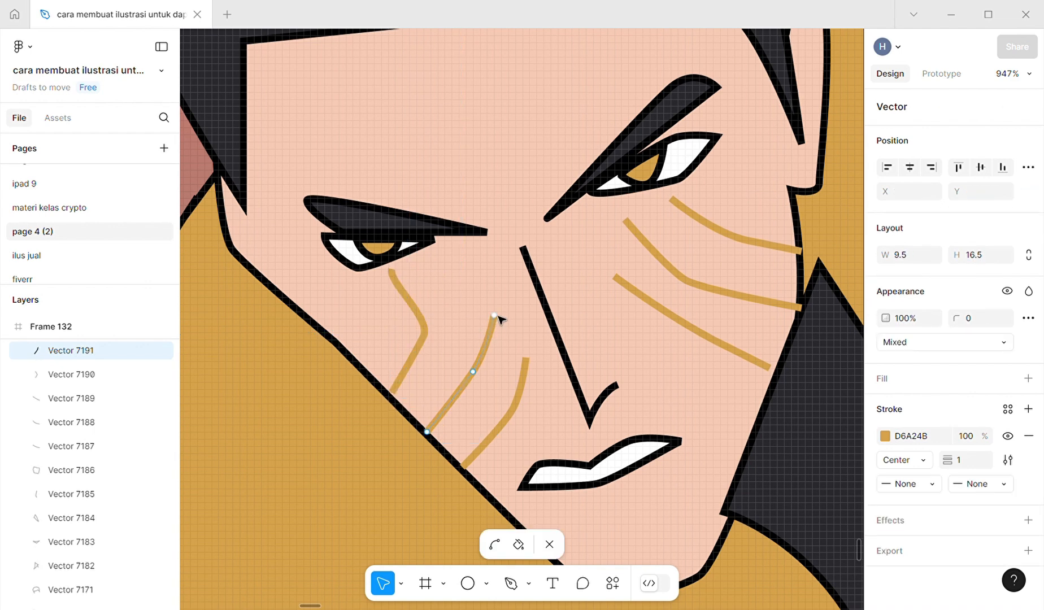
{"action": "left_click_drag", "start_coordinate": [495, 318], "coordinate": [428, 252]}
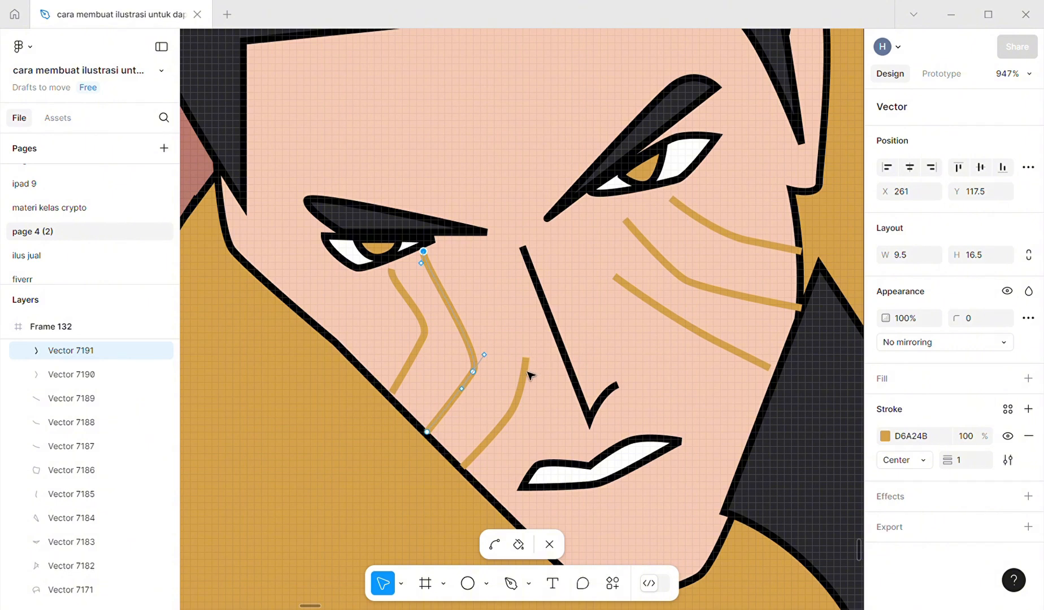
{"action": "left_click", "coordinate": [528, 374]}
{"action": "double_click", "coordinate": [525, 364]}
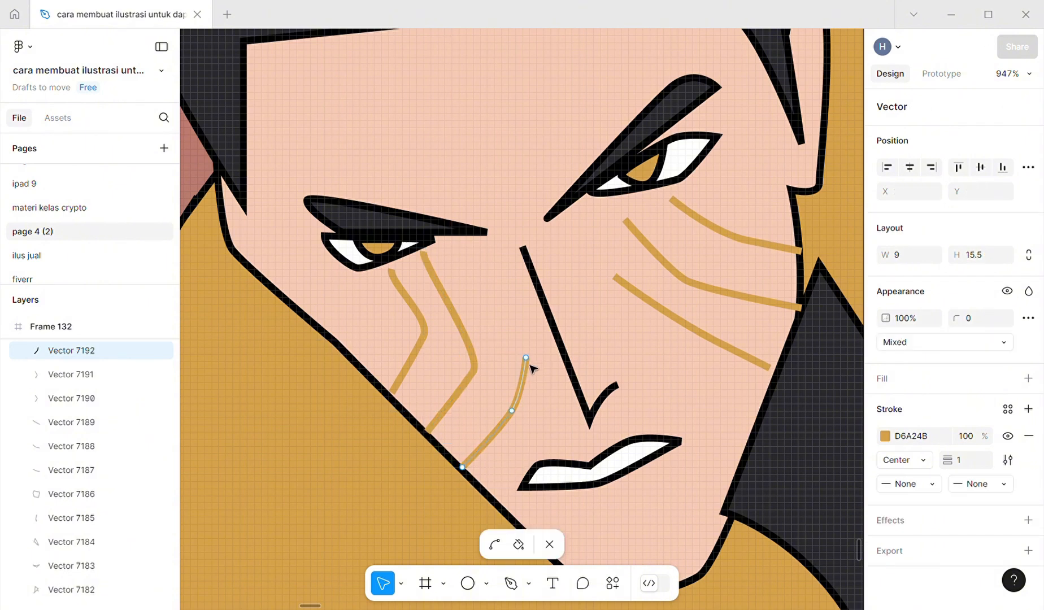
{"action": "left_click_drag", "start_coordinate": [526, 359], "coordinate": [437, 247]}
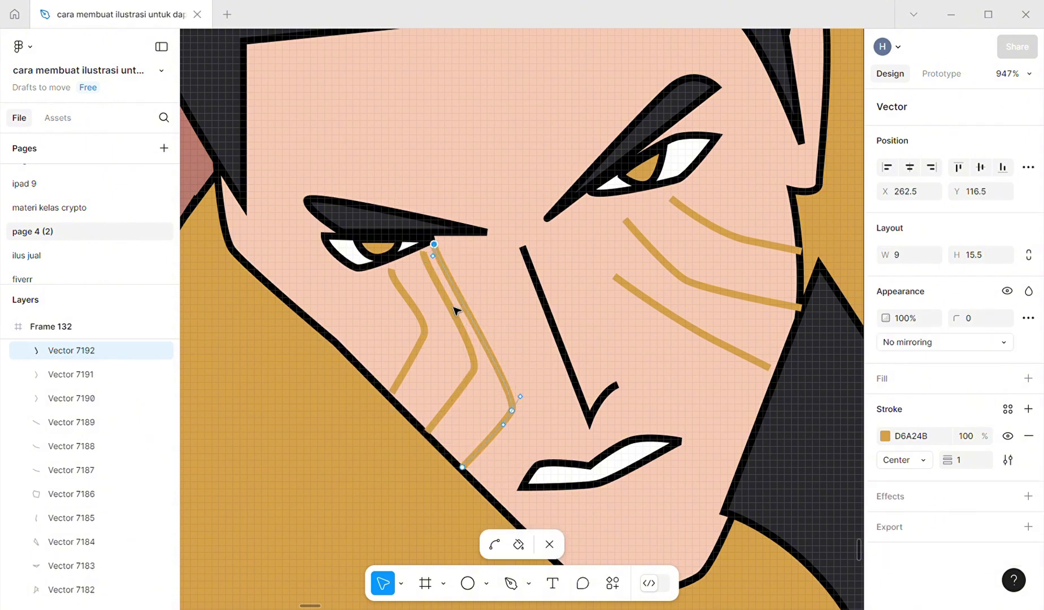
{"action": "key", "text": "Escape"}
Shift the middle line's upper end point away from the nose-side line, to X 258.5, Y 117.5 under the eye
{"action": "double_click", "coordinate": [429, 271]}
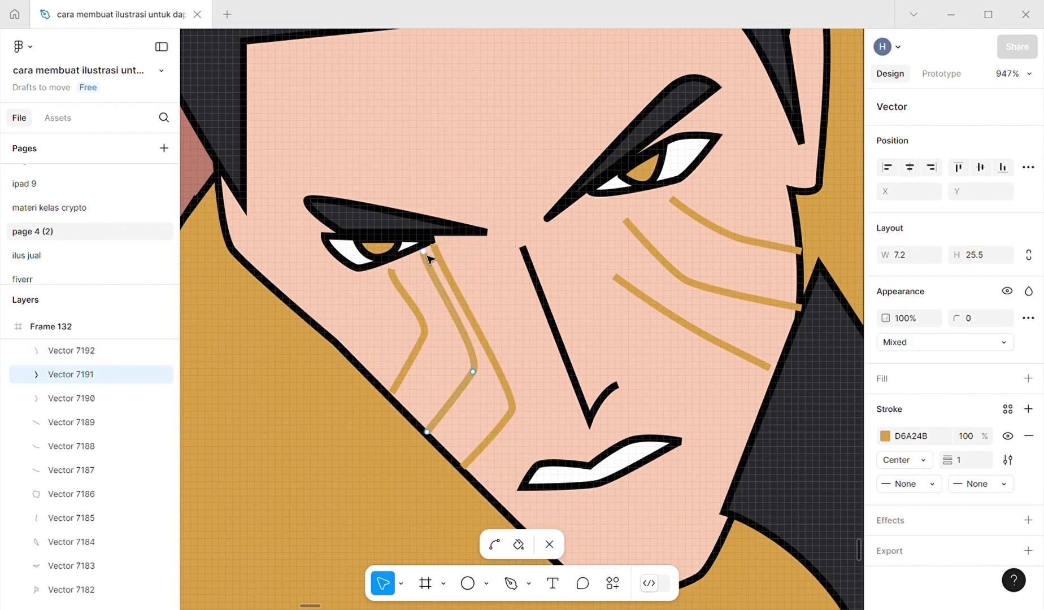
{"action": "left_click_drag", "start_coordinate": [428, 258], "coordinate": [413, 258]}
{"action": "scroll", "coordinate": [505, 318], "scroll_direction": "right", "scroll_amount": 3}
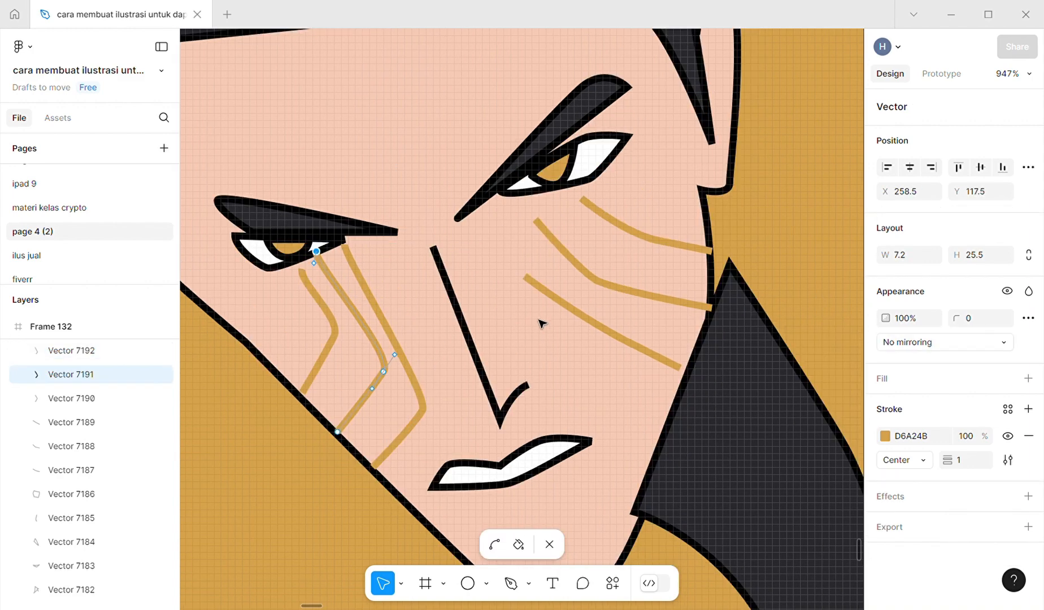
{"action": "key", "text": "Escape"}
Move the upper ends of the two higher ear-side cheek lines to the eye, at X 296.5, Y 108 and X 292, Y 108.5
{"action": "left_click", "coordinate": [609, 218]}
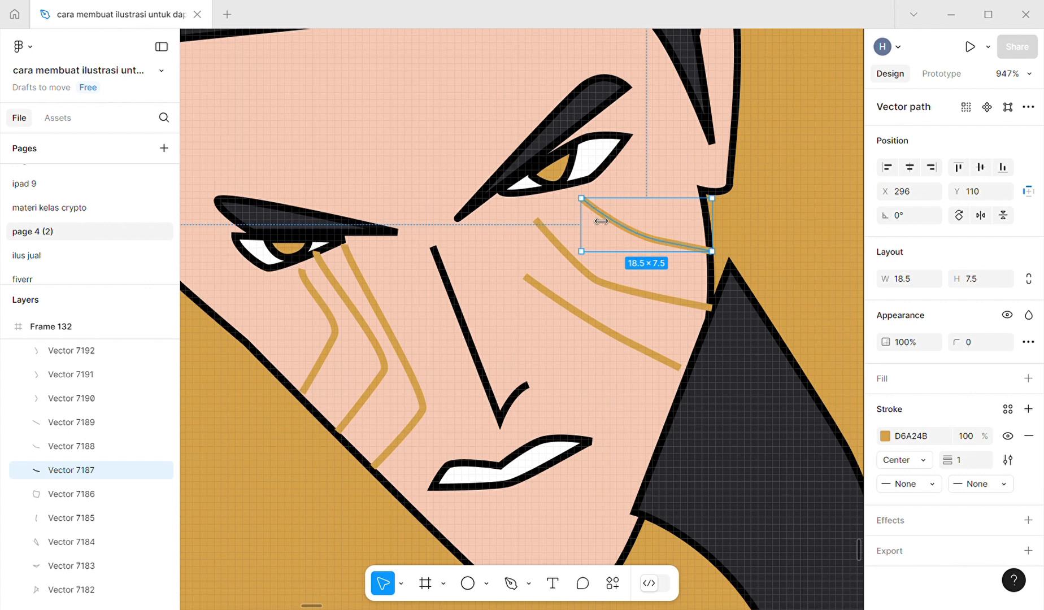
{"action": "double_click", "coordinate": [598, 218]}
{"action": "left_click_drag", "start_coordinate": [582, 200], "coordinate": [591, 187]}
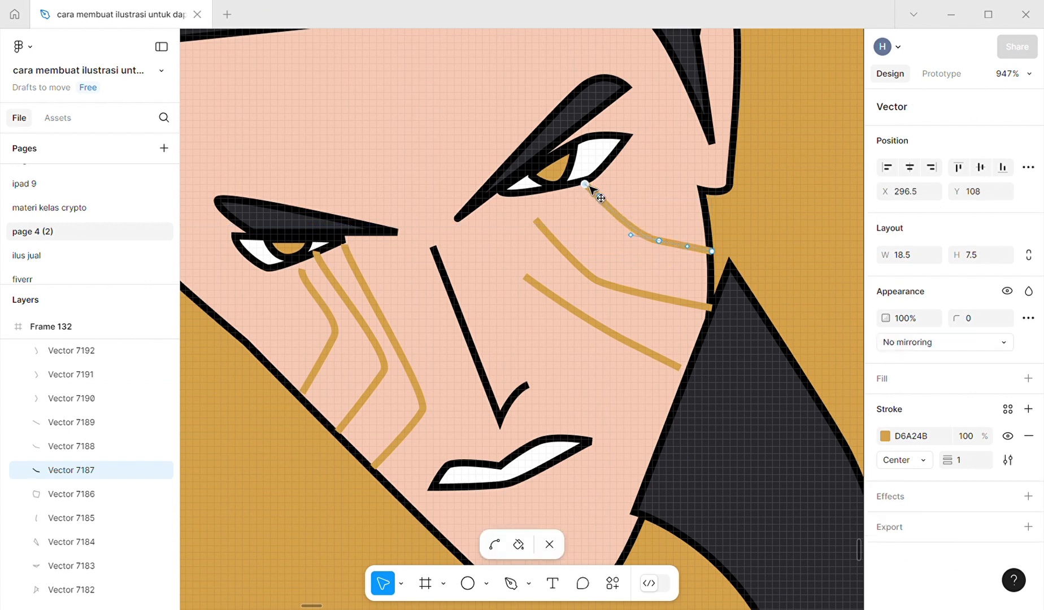
{"action": "left_click", "coordinate": [584, 273]}
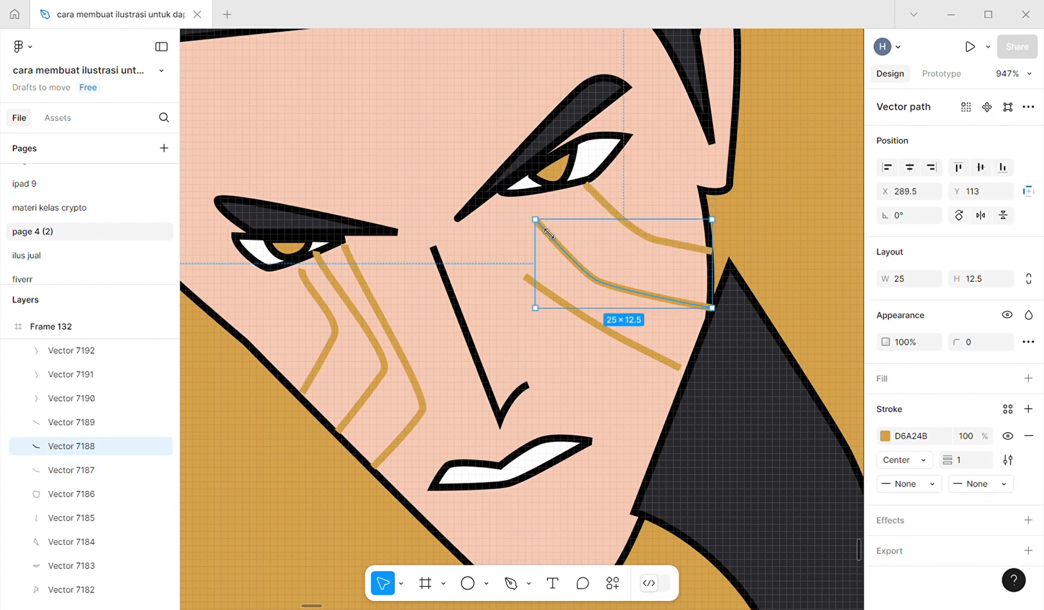
{"action": "double_click", "coordinate": [565, 253]}
{"action": "left_click_drag", "start_coordinate": [535, 219], "coordinate": [555, 192]}
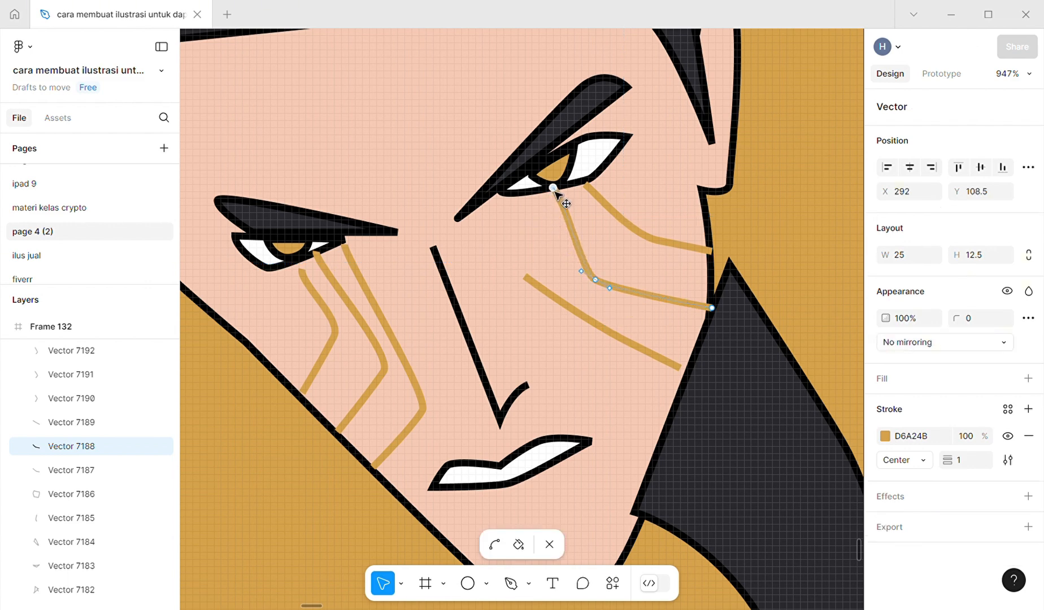
Move the lowest ear-side cheek line's upper end point to the eye's lower edge at X 286.5, Y 109.5, and leave vector editing
{"action": "left_click", "coordinate": [545, 295]}
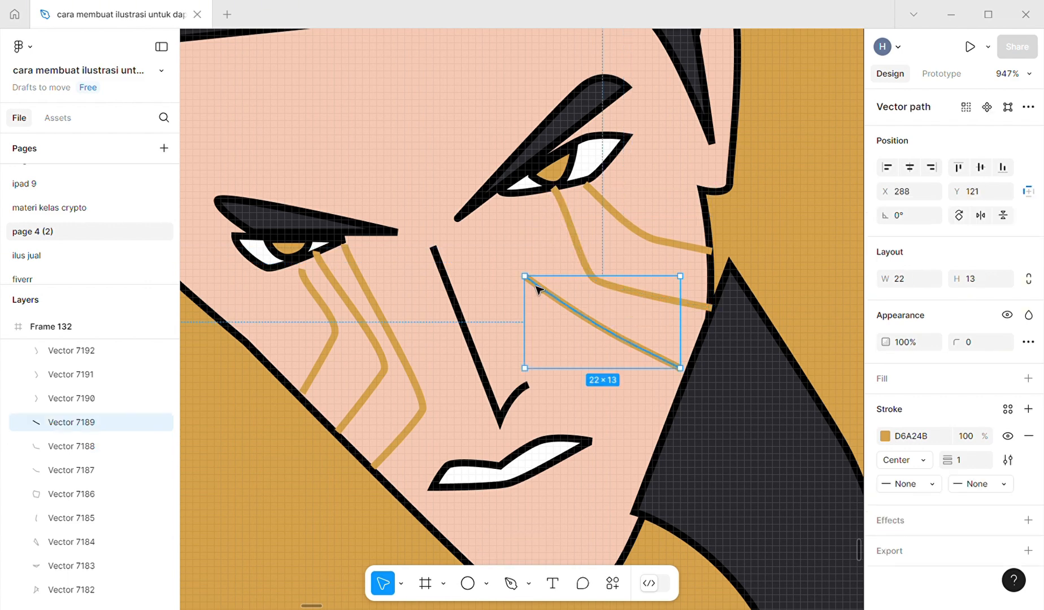
{"action": "double_click", "coordinate": [536, 289]}
{"action": "left_click_drag", "start_coordinate": [527, 278], "coordinate": [519, 197]}
{"action": "key", "text": "Escape"}
{"action": "double_click", "coordinate": [543, 225]}
{"action": "scroll", "coordinate": [521, 201], "scroll_direction": "down", "scroll_amount": 6}
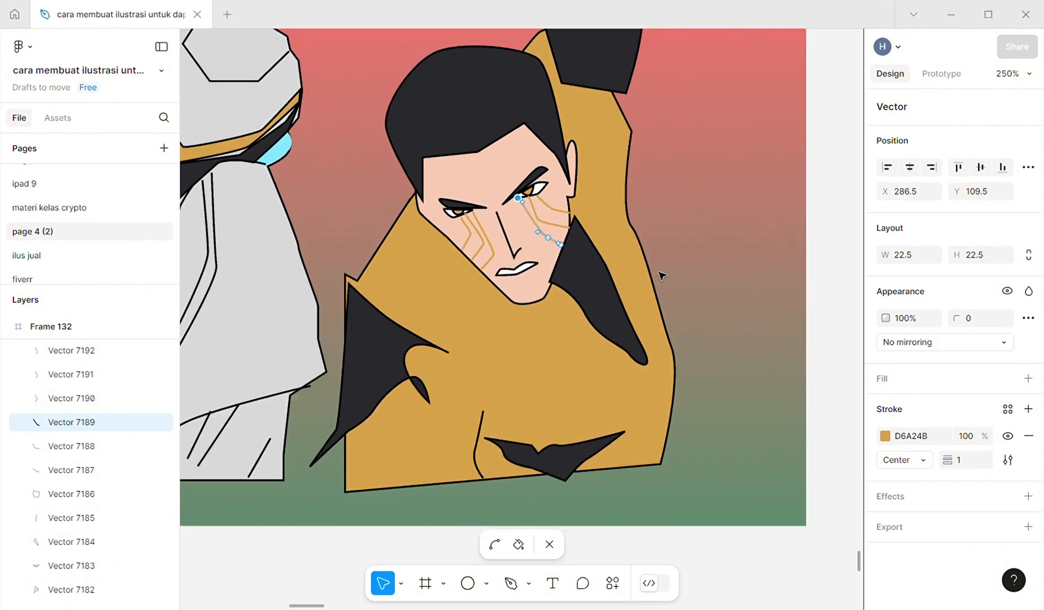
{"action": "key", "text": "Escape"}
{"action": "key", "text": "Escape"}
Draw a curved Pen line about 87 × 87.5 across the cloak, from the shoulder edge below the face to the chest
{"action": "scroll", "coordinate": [654, 245], "scroll_direction": "left", "scroll_amount": 5}
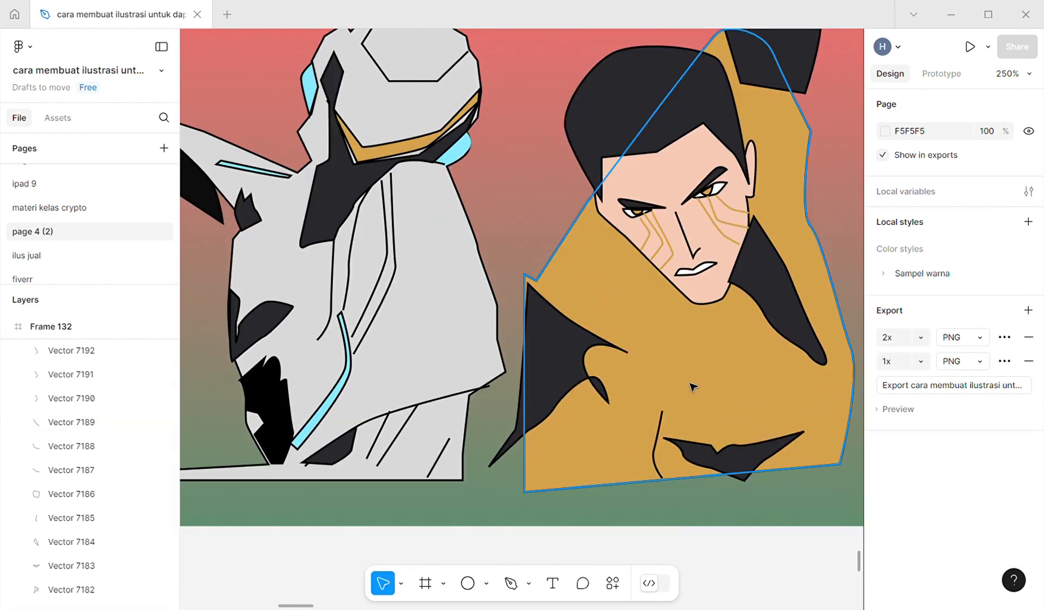
{"action": "scroll", "coordinate": [684, 345], "scroll_direction": "right", "scroll_amount": 5}
{"action": "key", "text": "p"}
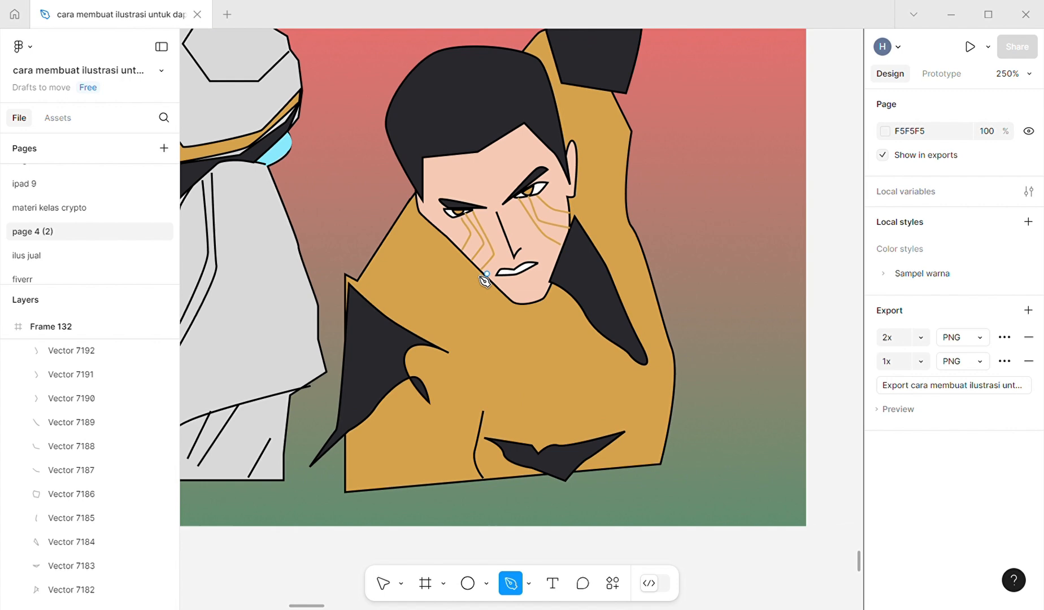
{"action": "left_click", "coordinate": [387, 246]}
{"action": "left_click_drag", "start_coordinate": [492, 338], "coordinate": [502, 347]}
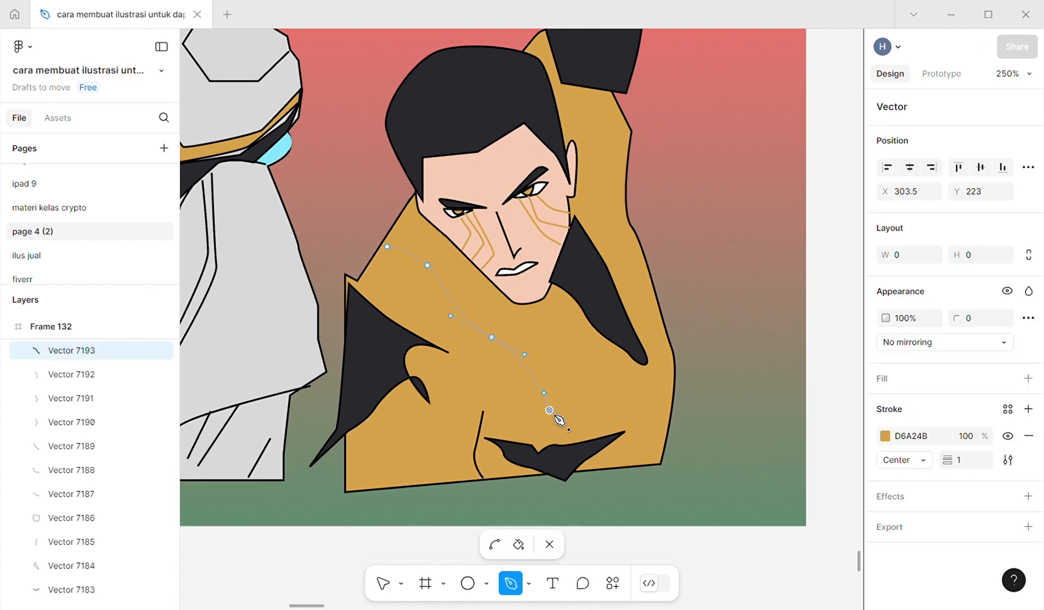
{"action": "key", "text": "Escape"}
Recolour the cloak line's stroke with maroon 70313A sampled from the palette swatches
{"action": "scroll", "coordinate": [558, 337], "scroll_direction": "left", "scroll_amount": 10}
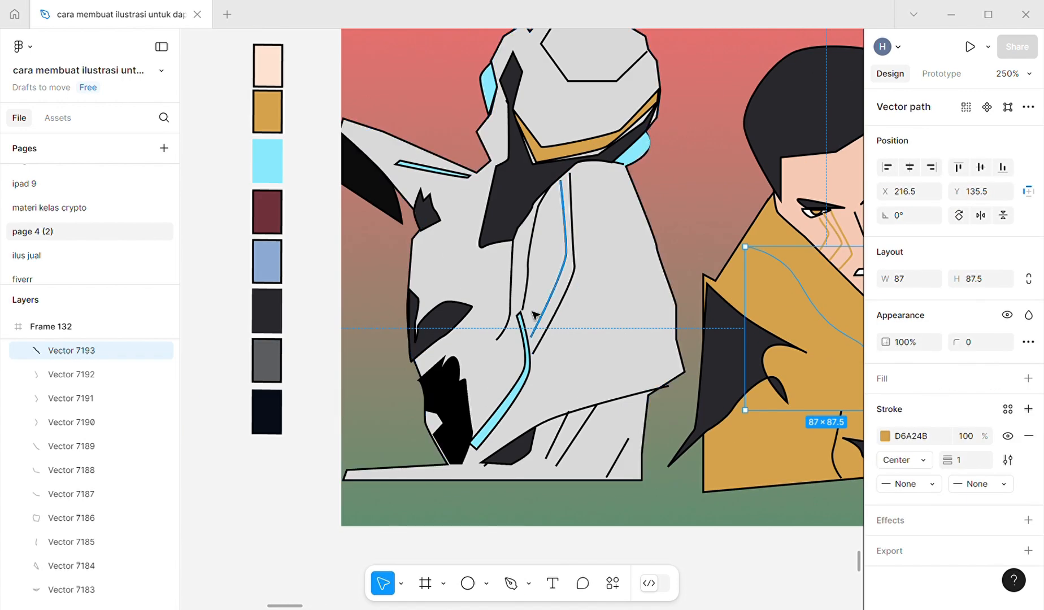
{"action": "key", "text": "i"}
{"action": "left_click", "coordinate": [267, 212]}
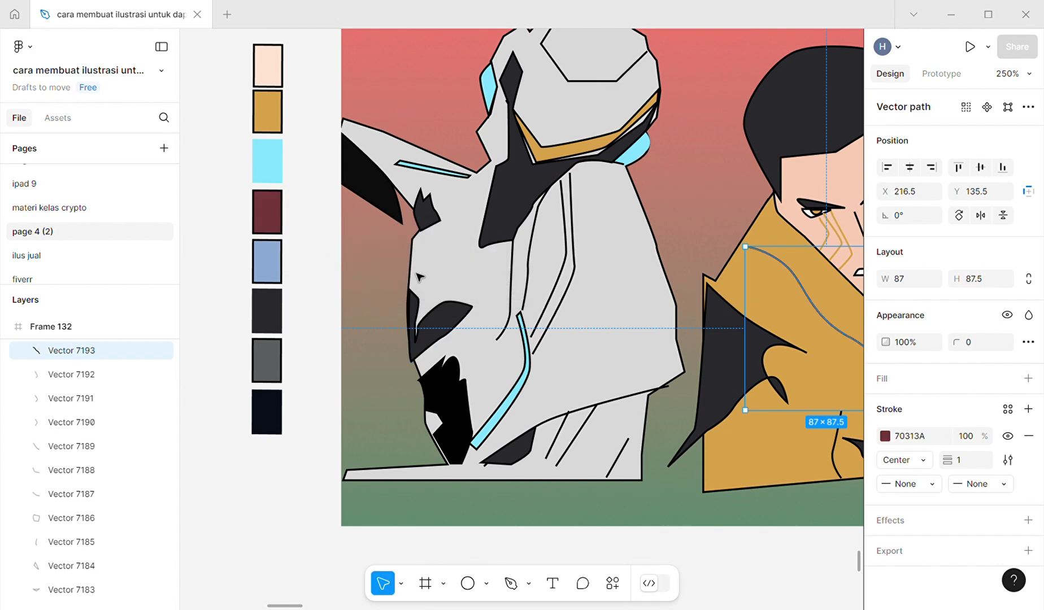
Draw a curved maroon Pen line about 43.5 × 129.5 down the cloak behind the ear
{"action": "scroll", "coordinate": [426, 291], "scroll_direction": "right", "scroll_amount": 10}
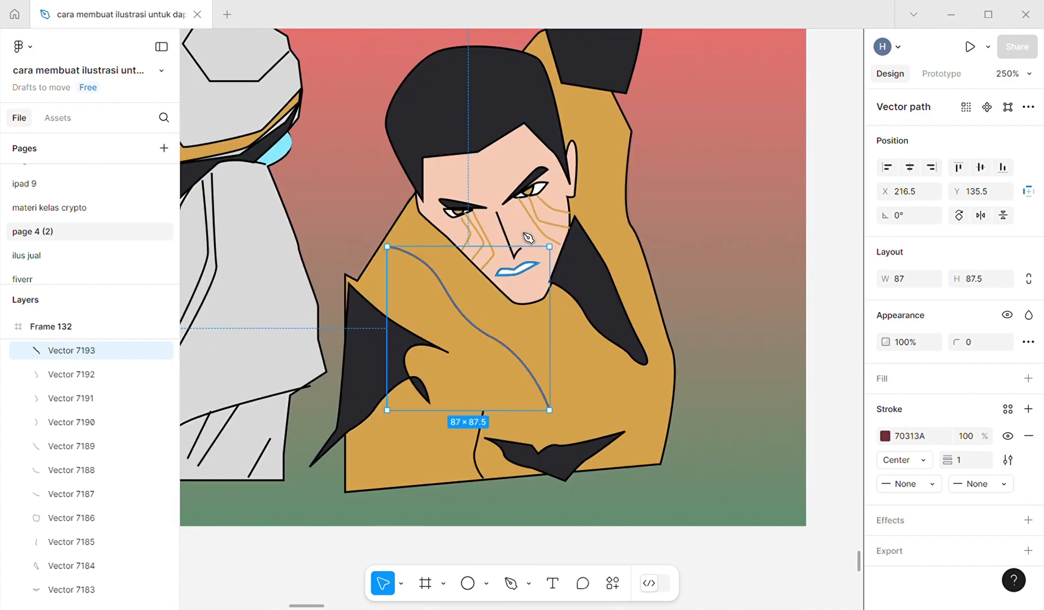
{"action": "key", "text": "p"}
{"action": "left_click", "coordinate": [579, 101]}
{"action": "left_click_drag", "start_coordinate": [603, 133], "coordinate": [597, 207]}
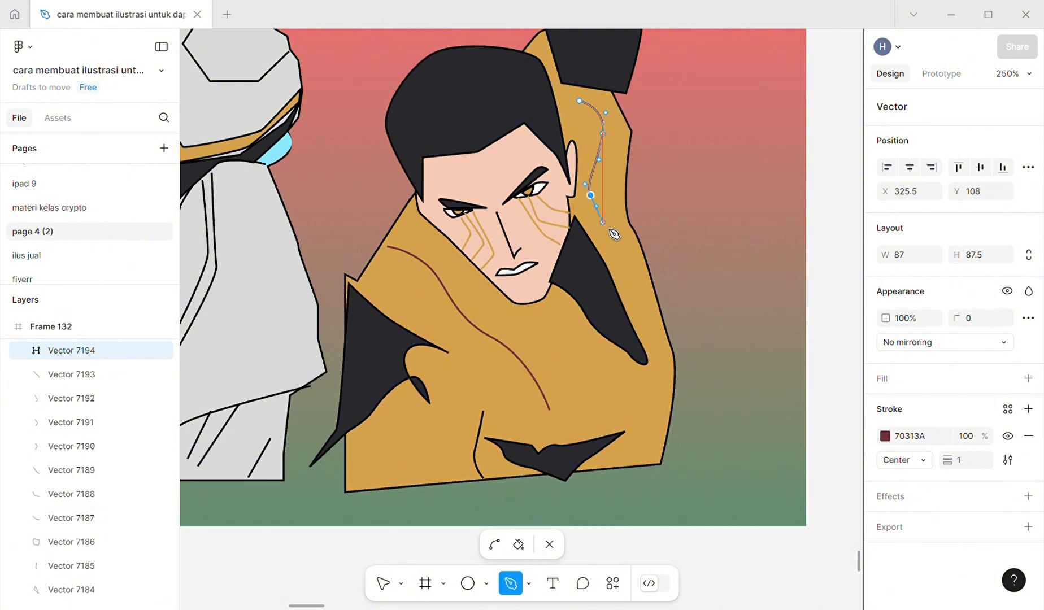
{"action": "left_click_drag", "start_coordinate": [638, 280], "coordinate": [644, 295]}
{"action": "key", "text": "Escape"}
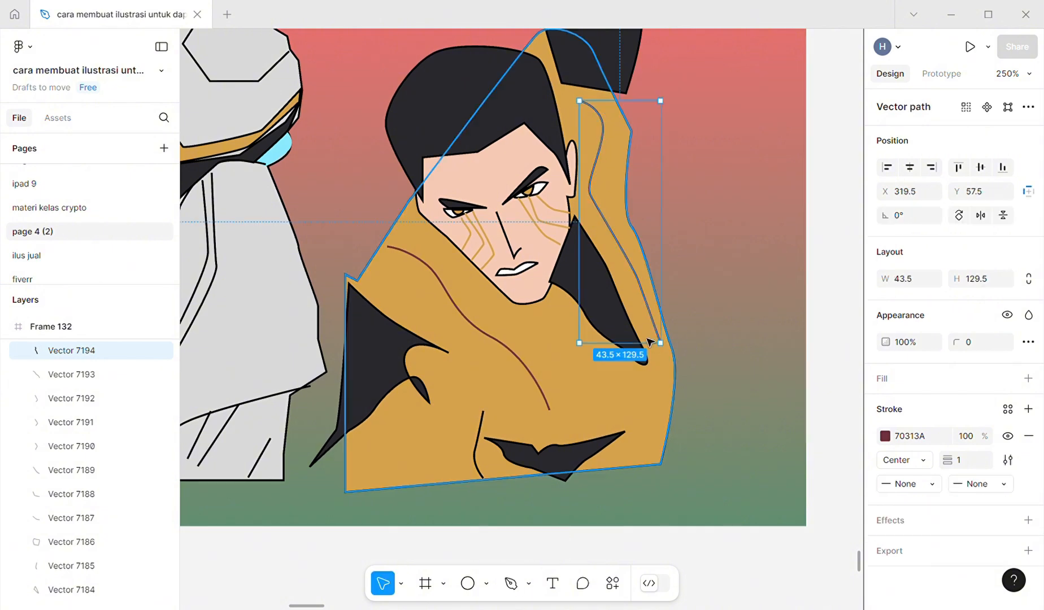
Sample maroon 70313A from the palette for the stroke of the cloak line behind the ear, and deselect it
{"action": "scroll", "coordinate": [531, 346], "scroll_direction": "left", "scroll_amount": 5}
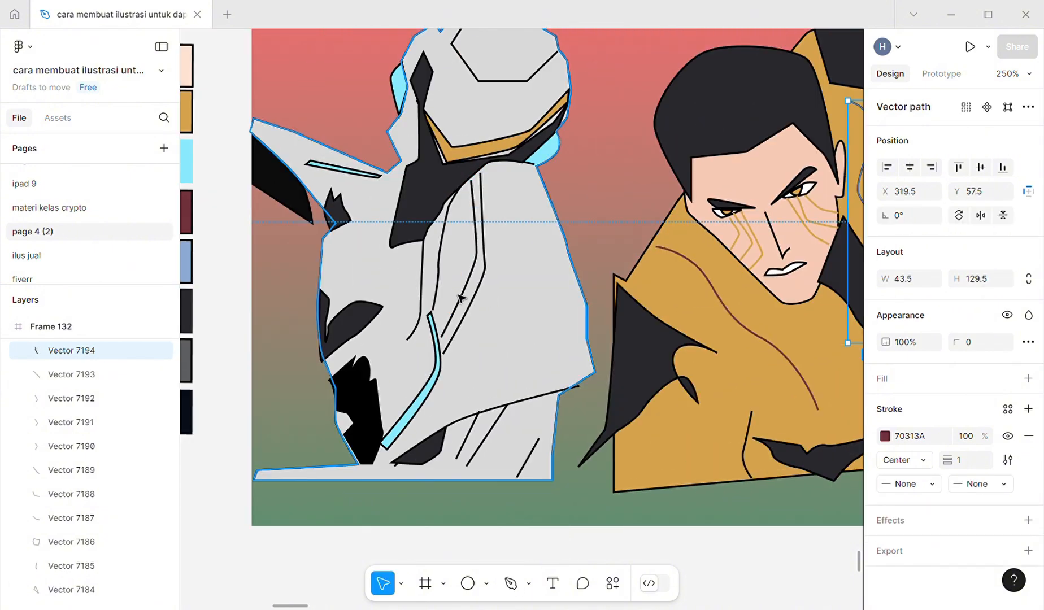
{"action": "scroll", "coordinate": [461, 300], "scroll_direction": "up", "scroll_amount": 3}
{"action": "scroll", "coordinate": [460, 300], "scroll_direction": "left", "scroll_amount": 3}
{"action": "key", "text": "i"}
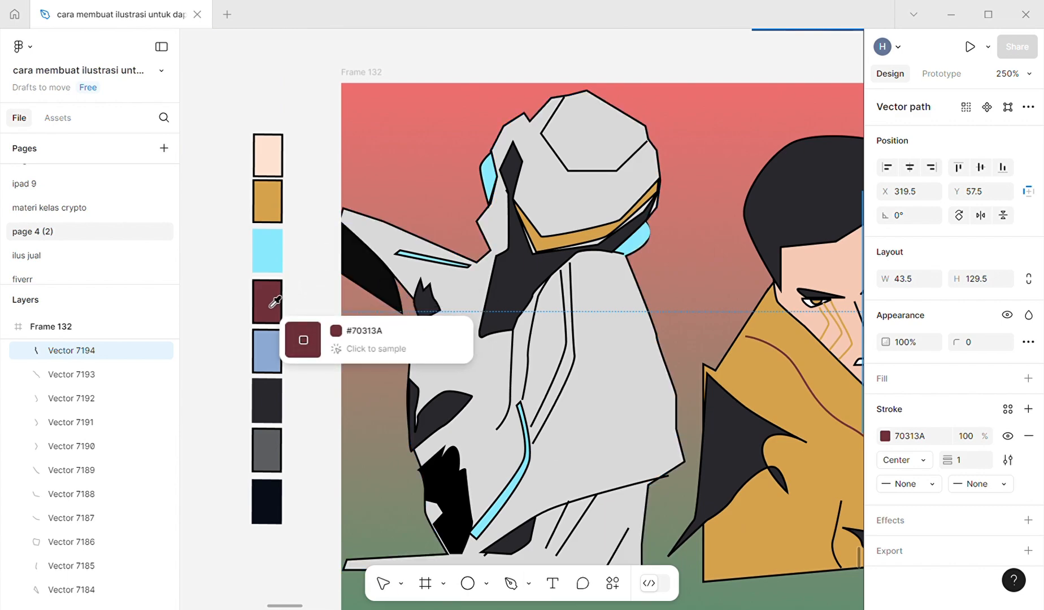
{"action": "left_click", "coordinate": [273, 300]}
{"action": "scroll", "coordinate": [313, 338], "scroll_direction": "right", "scroll_amount": 7}
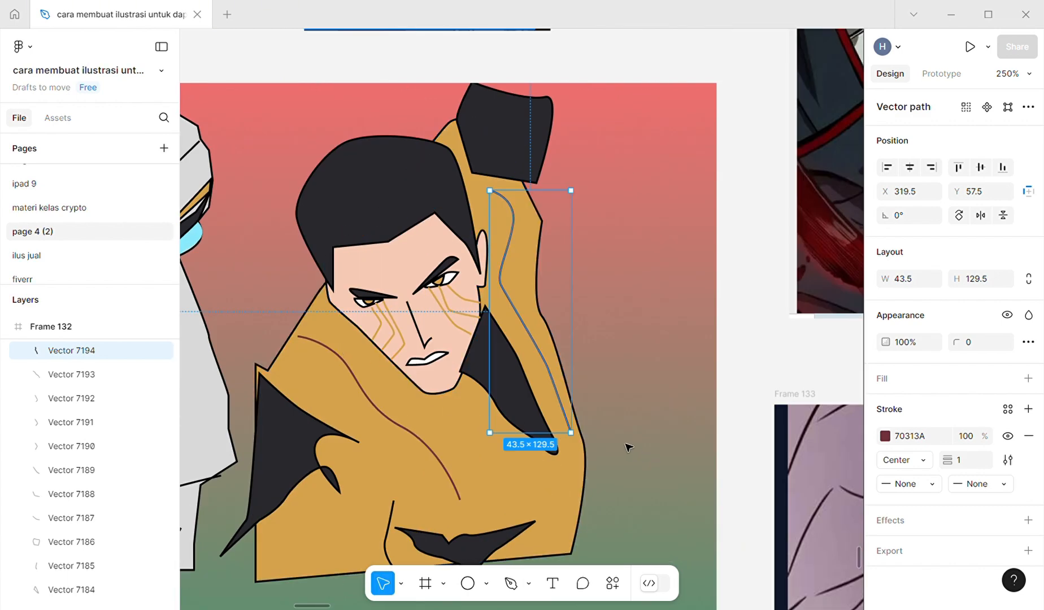
{"action": "left_click", "coordinate": [629, 442]}
Draw a closed Pen triangle on the lower cloak near its outer edge and add a fill to it
{"action": "scroll", "coordinate": [628, 441], "scroll_direction": "down", "scroll_amount": 3}
{"action": "key", "text": "p"}
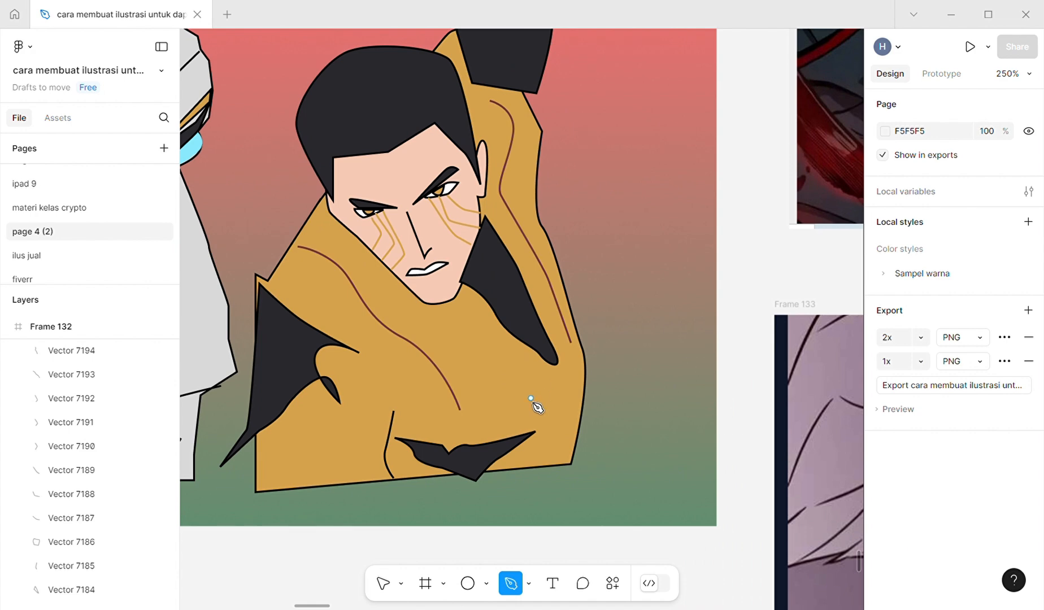
{"action": "left_click", "coordinate": [529, 400]}
{"action": "left_click", "coordinate": [578, 385]}
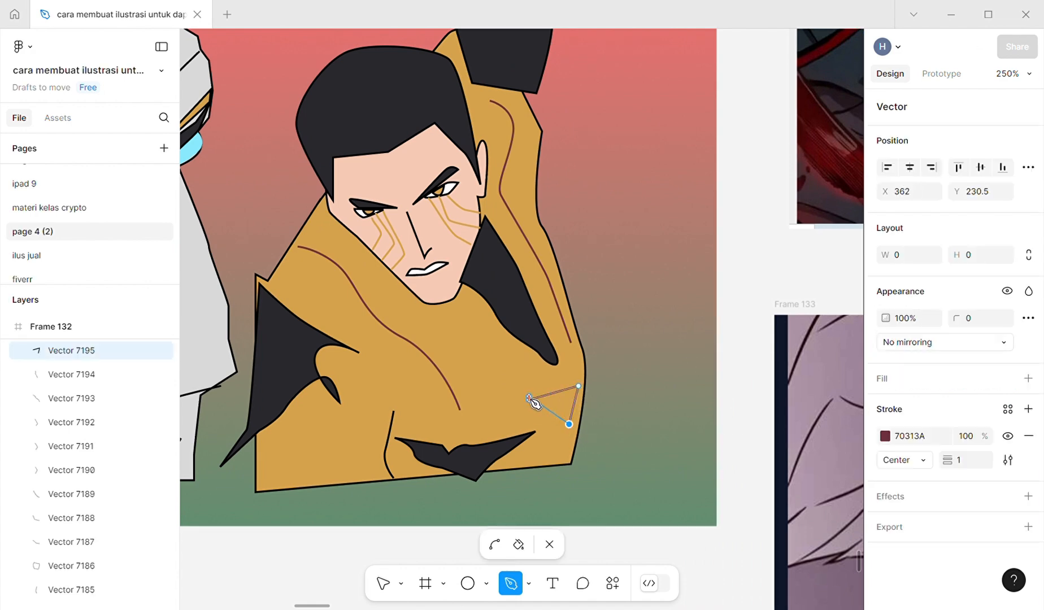
{"action": "left_click", "coordinate": [1028, 377]}
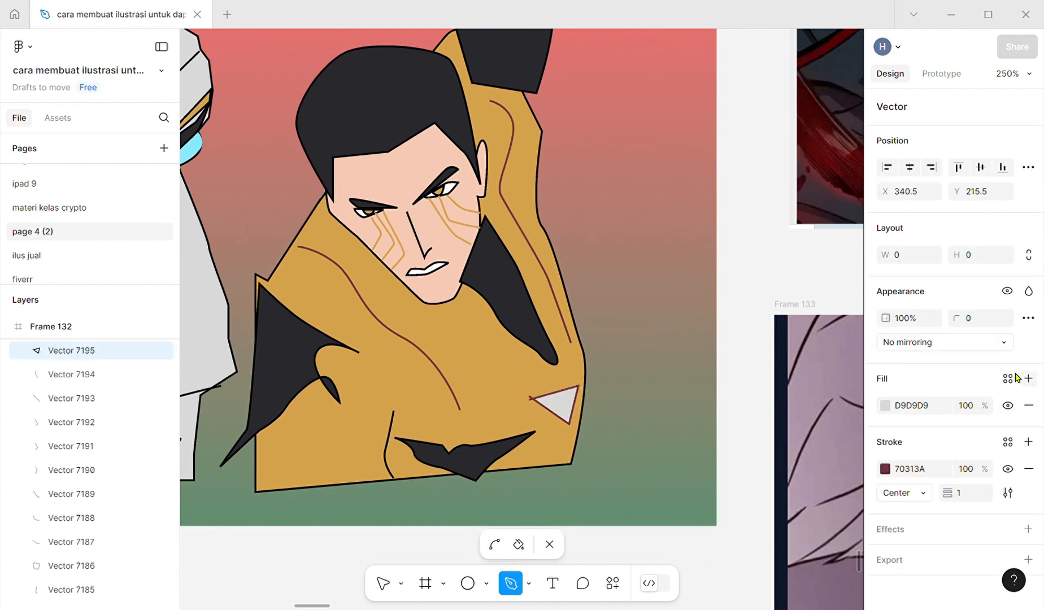
Try to sample the maroon palette swatch for the fill of the triangle on the lower cloak
{"action": "scroll", "coordinate": [464, 356], "scroll_direction": "left", "scroll_amount": 8}
{"action": "scroll", "coordinate": [455, 357], "scroll_direction": "left", "scroll_amount": 6}
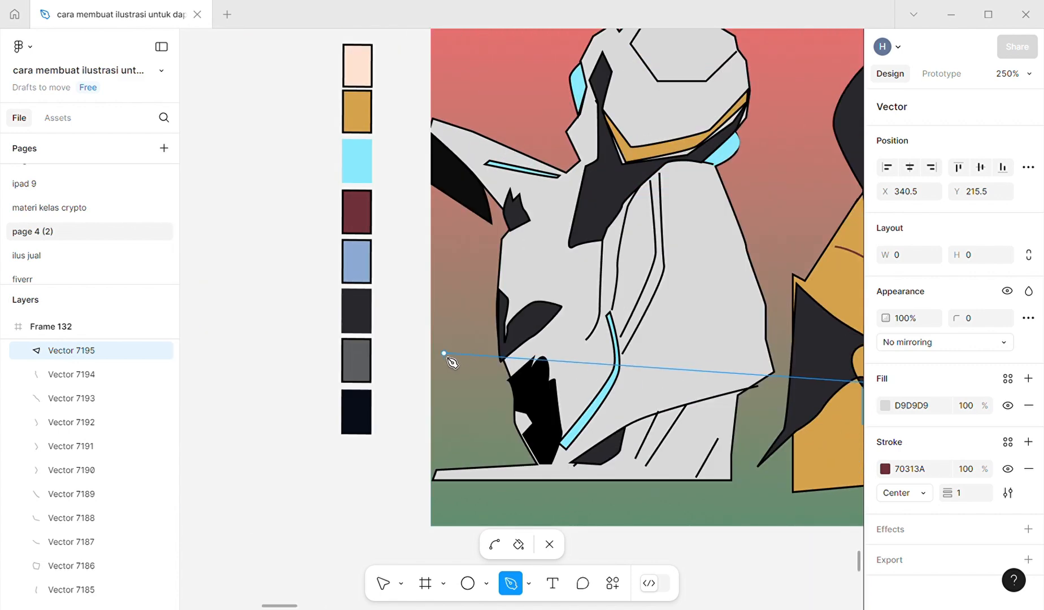
{"action": "key", "text": "i"}
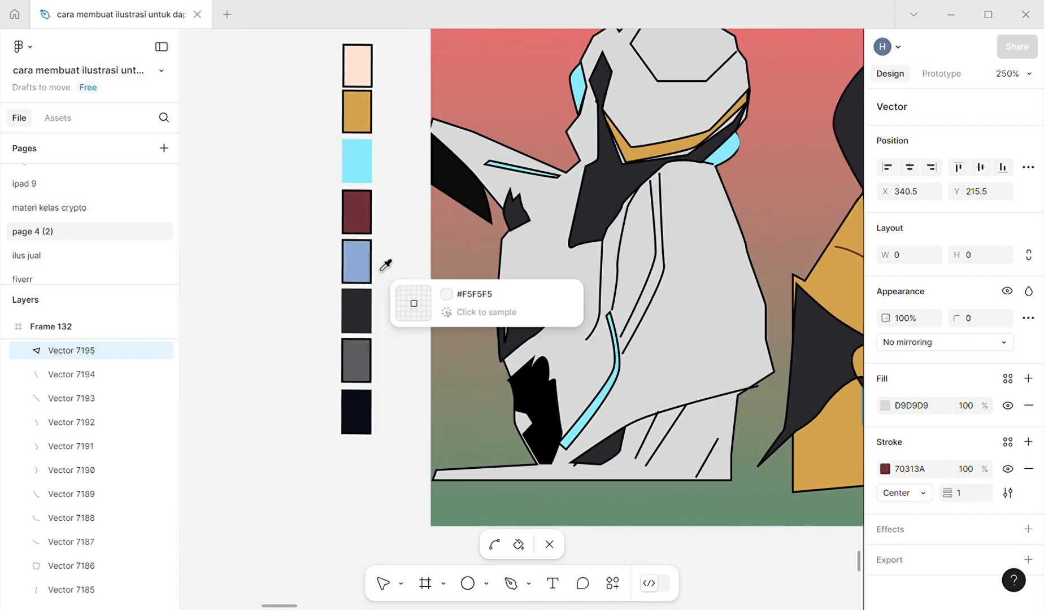
{"action": "left_click", "coordinate": [348, 207]}
{"action": "scroll", "coordinate": [504, 305], "scroll_direction": "right", "scroll_amount": 18}
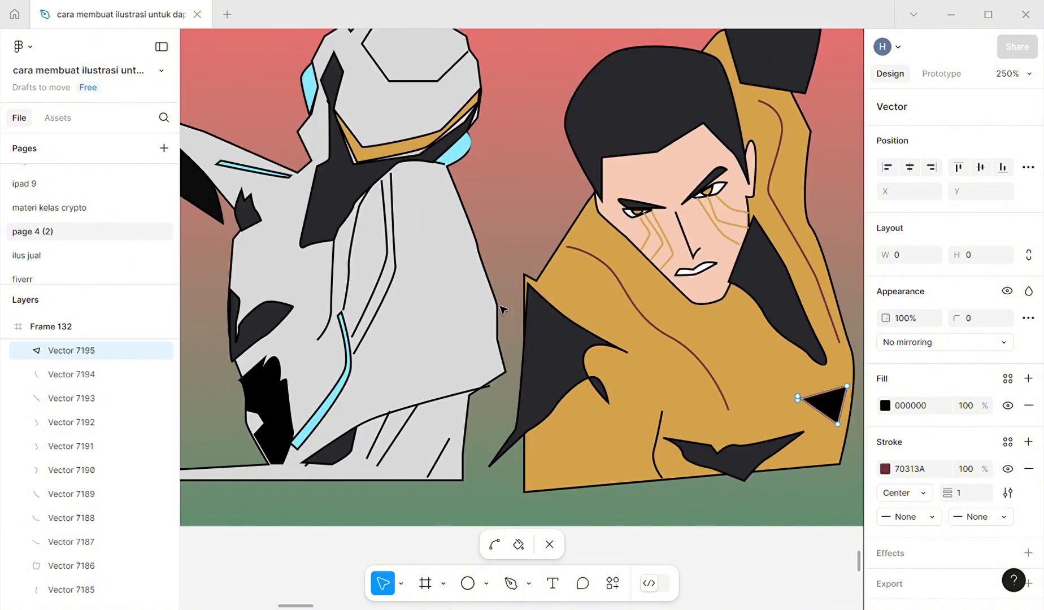
Fill the cloak's triangle with maroon 70313A sampled from the palette, and deselect it
{"action": "scroll", "coordinate": [551, 403], "scroll_direction": "left", "scroll_amount": 15}
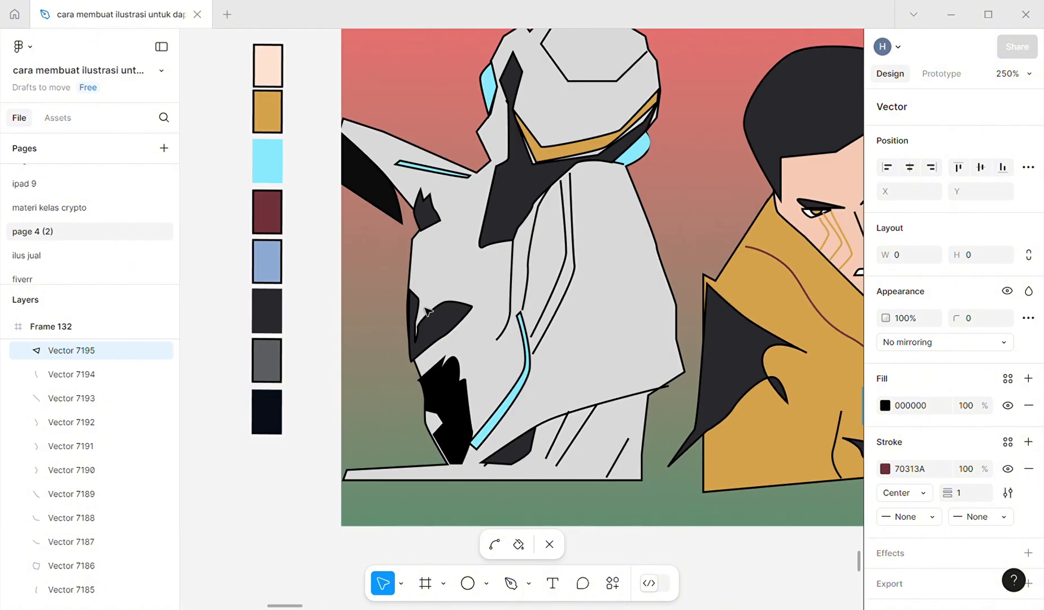
{"action": "key", "text": "i"}
{"action": "left_click", "coordinate": [277, 227]}
{"action": "scroll", "coordinate": [280, 233], "scroll_direction": "right", "scroll_amount": 15}
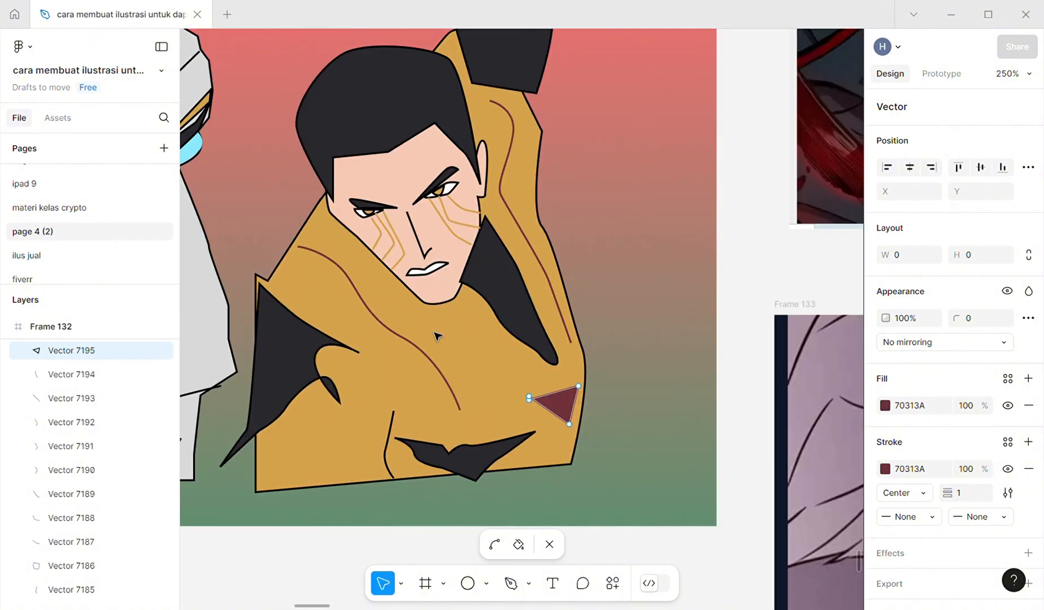
{"action": "key", "text": "Escape"}
{"action": "key", "text": "Escape"}
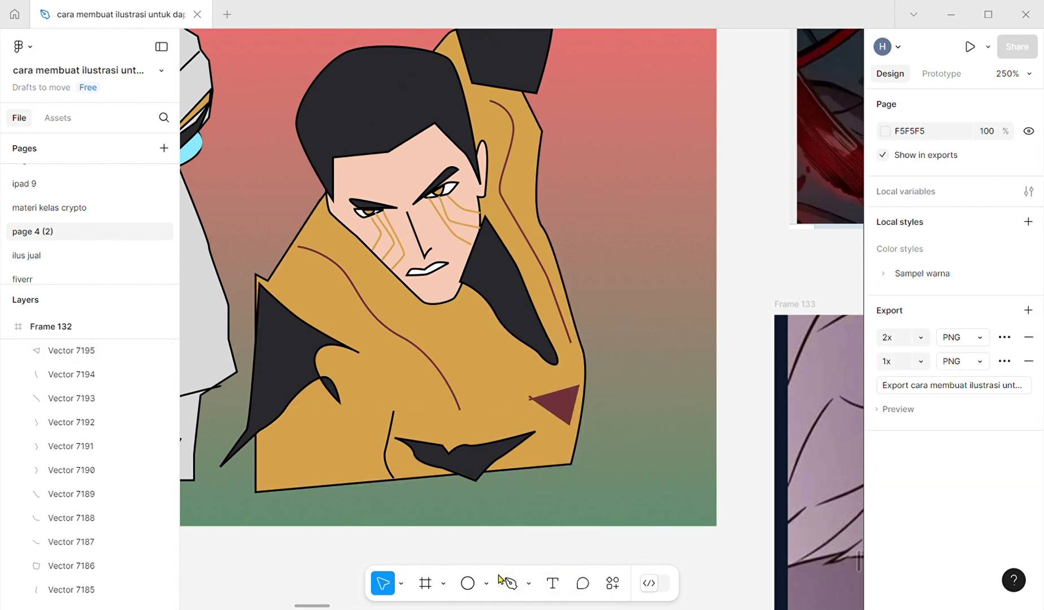
Draw a closed, jagged flame-like Pen shape along the outer back of the grey hooded character's cloak, from below the hood to the hem
{"action": "scroll", "coordinate": [476, 455], "scroll_direction": "left", "scroll_amount": 12}
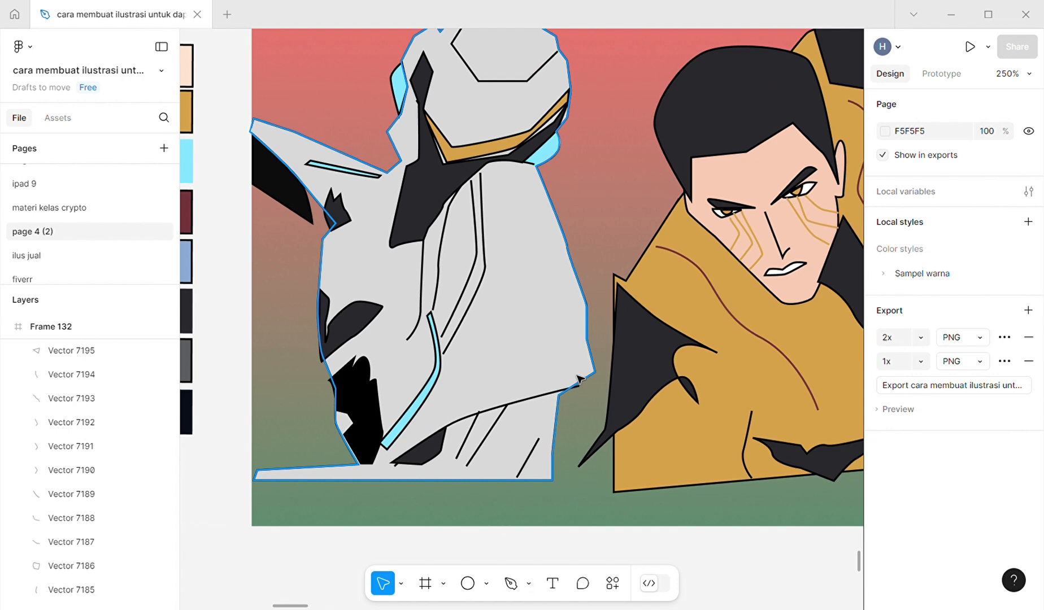
{"action": "left_click", "coordinate": [510, 584]}
{"action": "scroll", "coordinate": [497, 332], "scroll_direction": "left", "scroll_amount": 3}
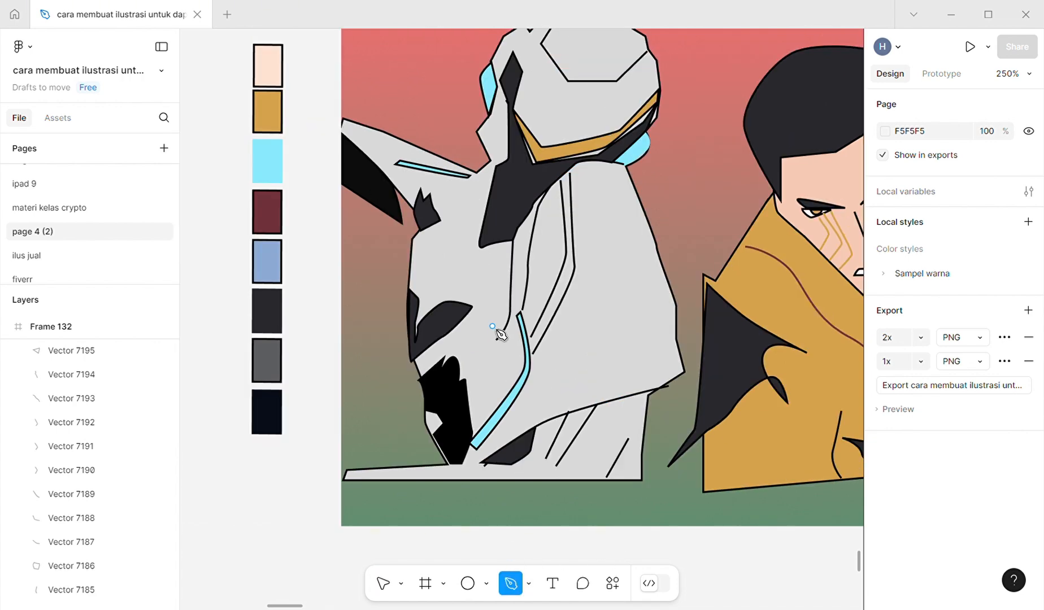
{"action": "scroll", "coordinate": [549, 391], "scroll_direction": "up", "scroll_amount": 2}
{"action": "left_click", "coordinate": [651, 471]}
{"action": "left_click_drag", "start_coordinate": [637, 433], "coordinate": [616, 401]}
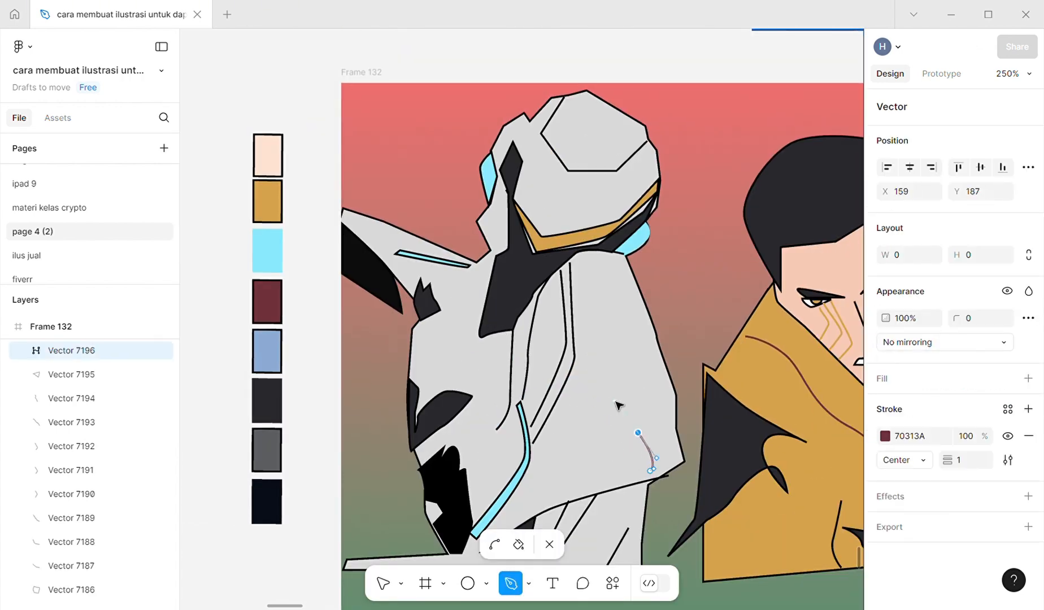
{"action": "left_click", "coordinate": [588, 374]}
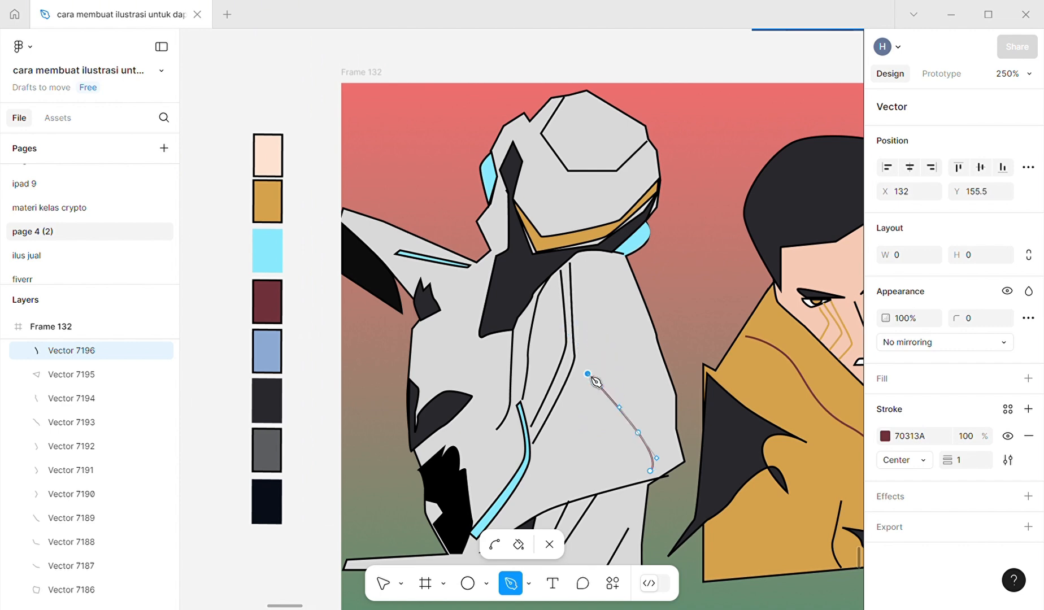
{"action": "left_click", "coordinate": [615, 378]}
{"action": "left_click", "coordinate": [600, 288]}
{"action": "left_click", "coordinate": [615, 328]}
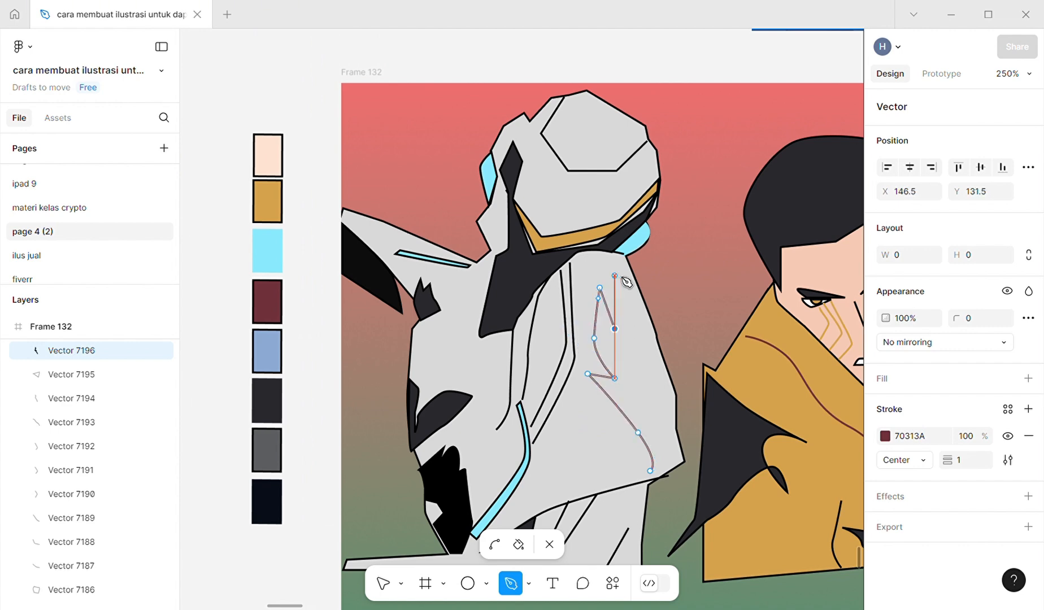
{"action": "left_click", "coordinate": [614, 261]}
{"action": "left_click_drag", "start_coordinate": [655, 342], "coordinate": [660, 360]}
{"action": "left_click_drag", "start_coordinate": [673, 452], "coordinate": [675, 472]}
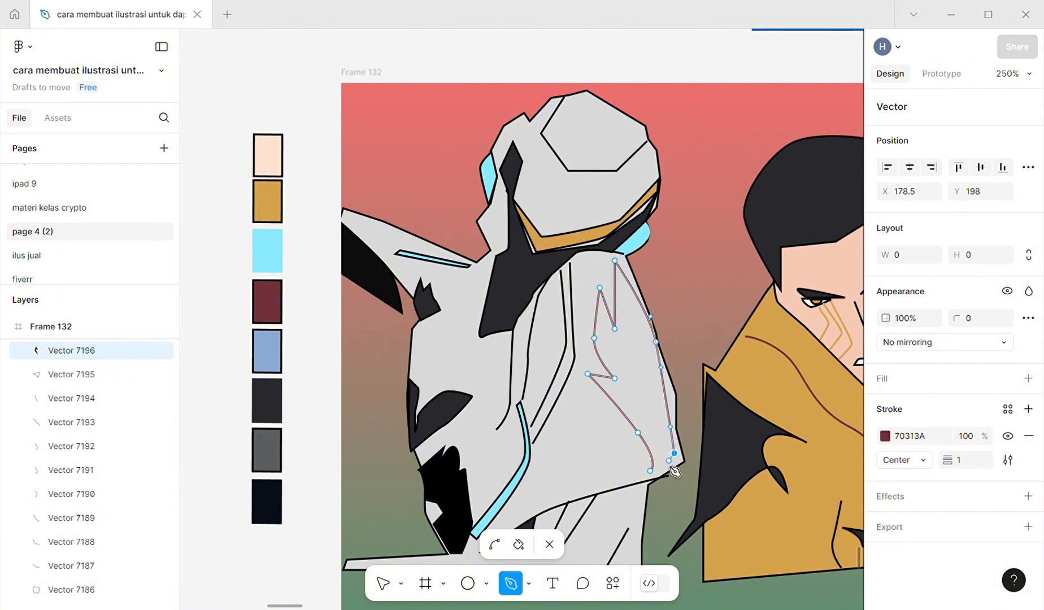
{"action": "left_click", "coordinate": [653, 473]}
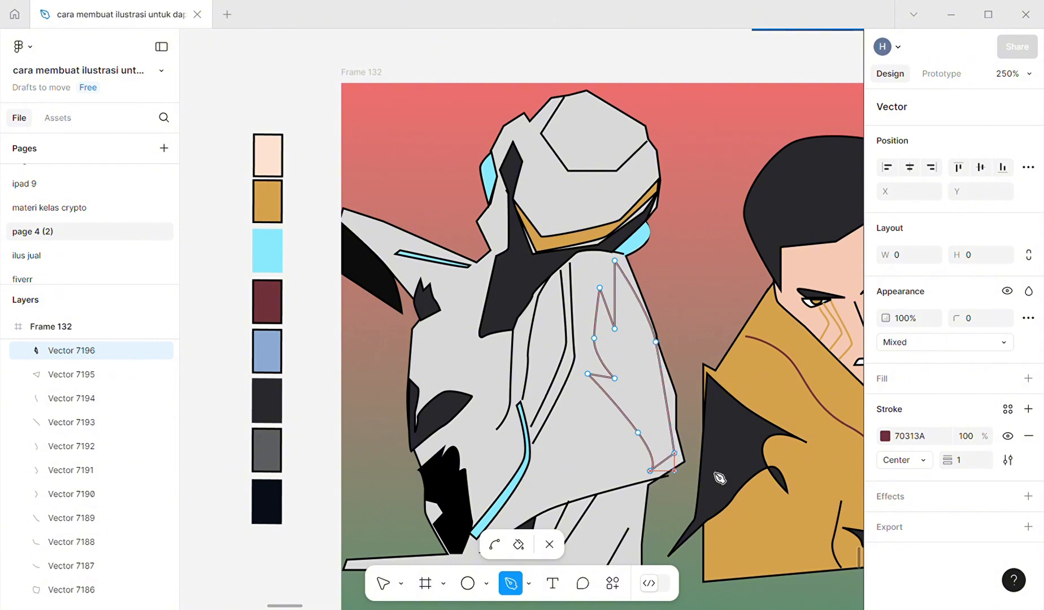
Add a fill to the jagged shape, colour it maroon 70313A sampled from the other cloak's line, and deselect it
{"action": "left_click", "coordinate": [1027, 378]}
{"action": "scroll", "coordinate": [622, 398], "scroll_direction": "right", "scroll_amount": 5}
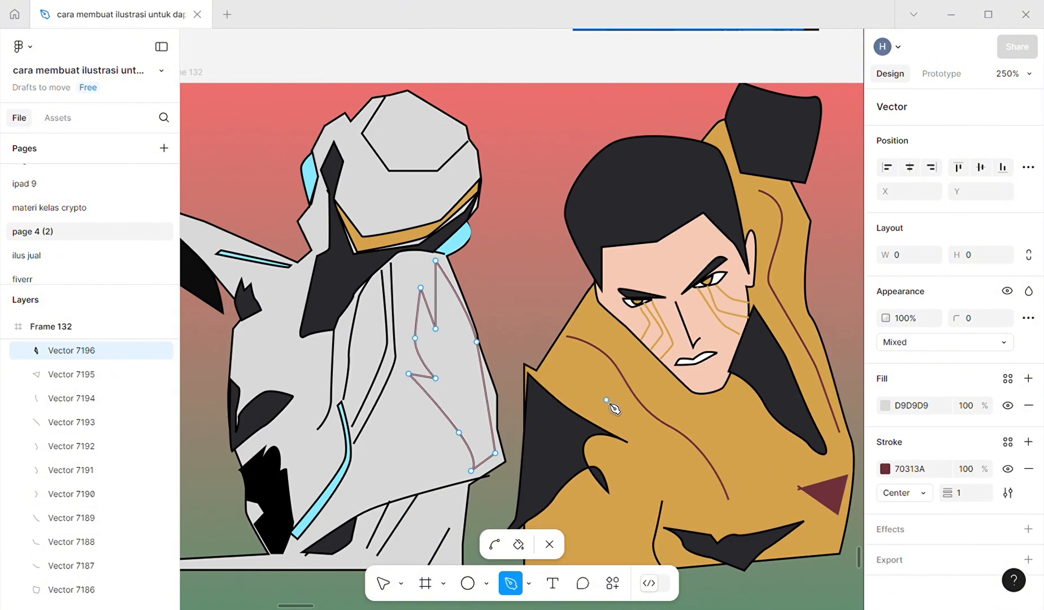
{"action": "key", "text": "i"}
{"action": "left_click", "coordinate": [655, 409]}
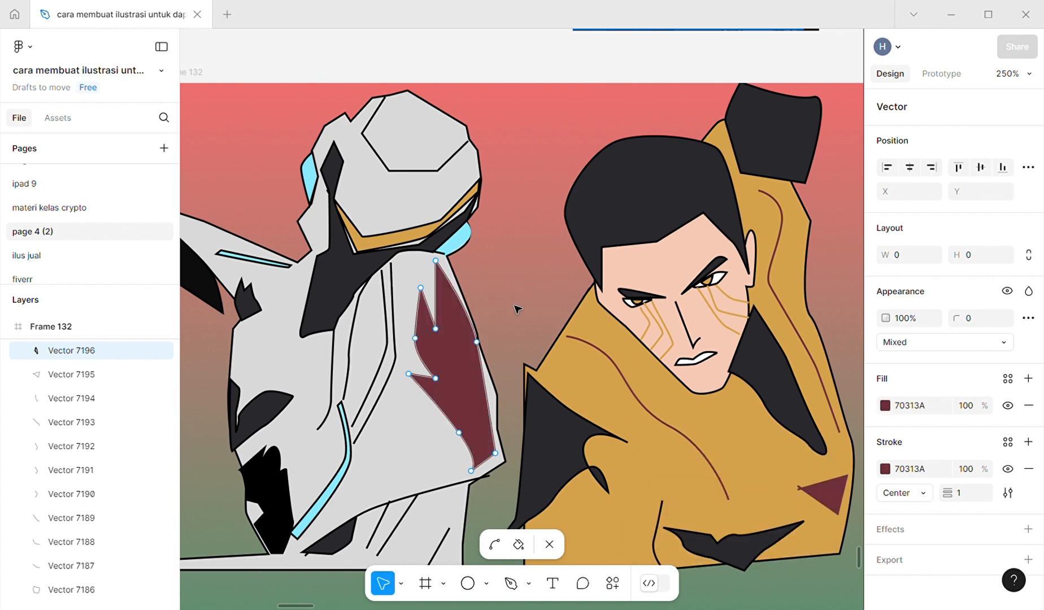
{"action": "key", "text": "Escape"}
{"action": "key", "text": "Escape"}
Draw a curved maroon Pen line about 43.9 × 52.5 on the lower front of the golden cloak, and deselect it
{"action": "scroll", "coordinate": [508, 296], "scroll_direction": "down", "scroll_amount": 3}
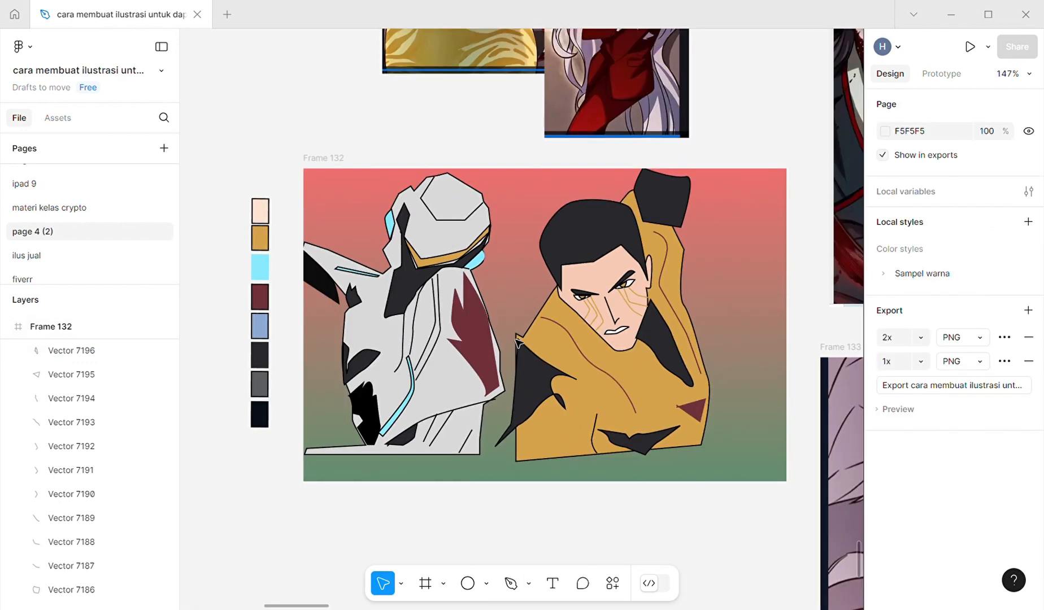
{"action": "scroll", "coordinate": [565, 390], "scroll_direction": "up", "scroll_amount": 3}
{"action": "scroll", "coordinate": [686, 468], "scroll_direction": "right", "scroll_amount": 3}
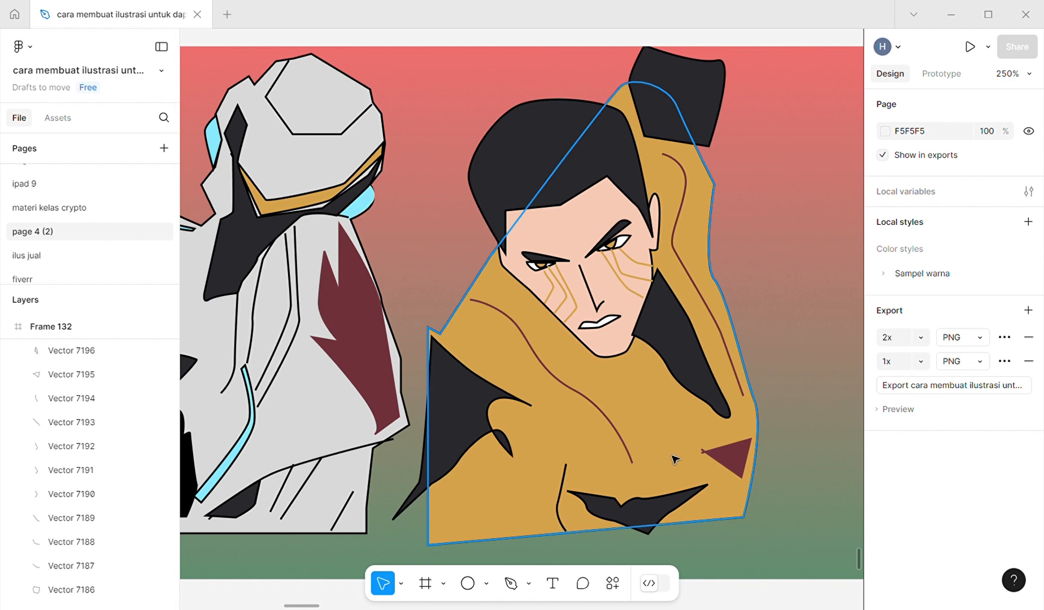
{"action": "key", "text": "p"}
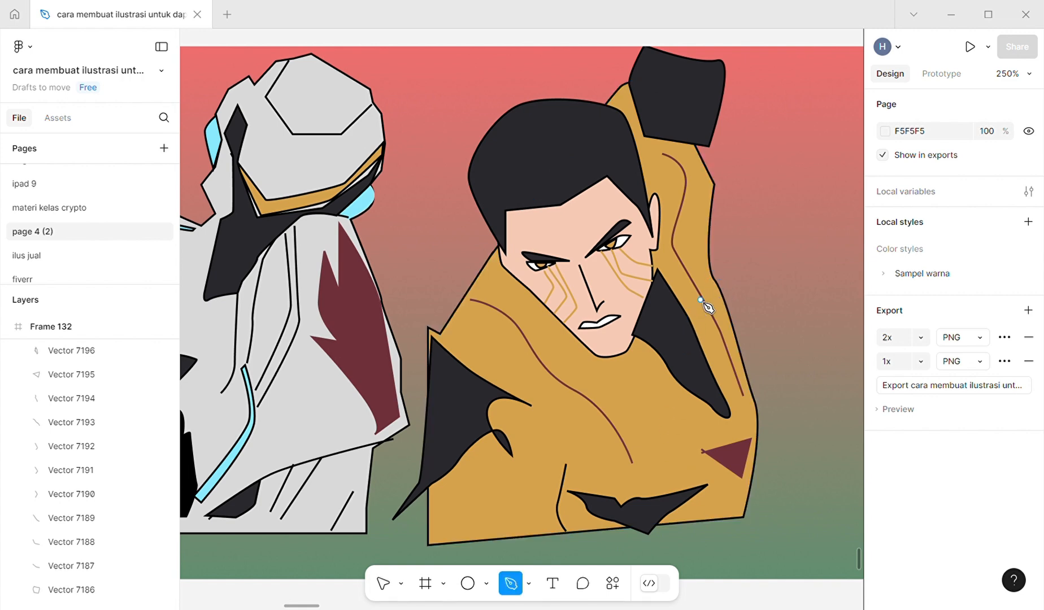
{"action": "scroll", "coordinate": [572, 425], "scroll_direction": "right", "scroll_amount": 6}
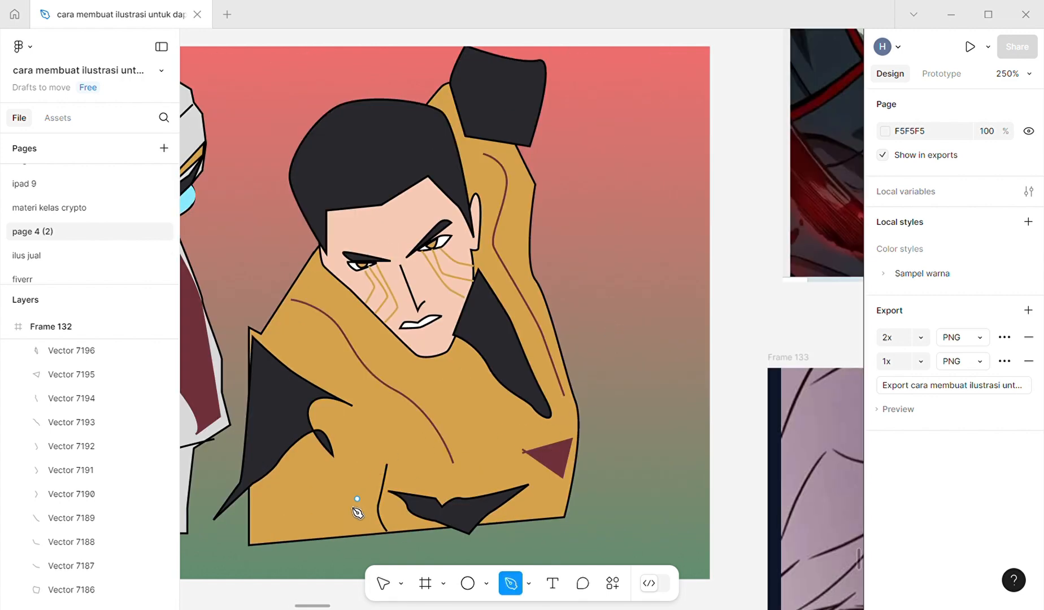
{"action": "left_click", "coordinate": [319, 527]}
{"action": "left_click_drag", "start_coordinate": [314, 498], "coordinate": [327, 477]}
{"action": "left_click", "coordinate": [390, 429]}
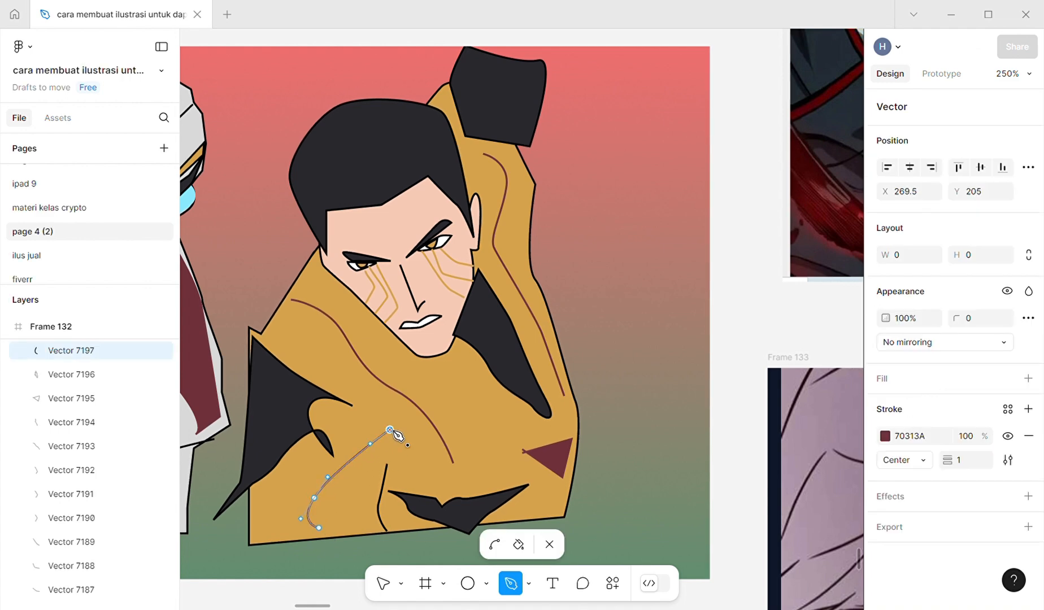
{"action": "key", "text": "Escape"}
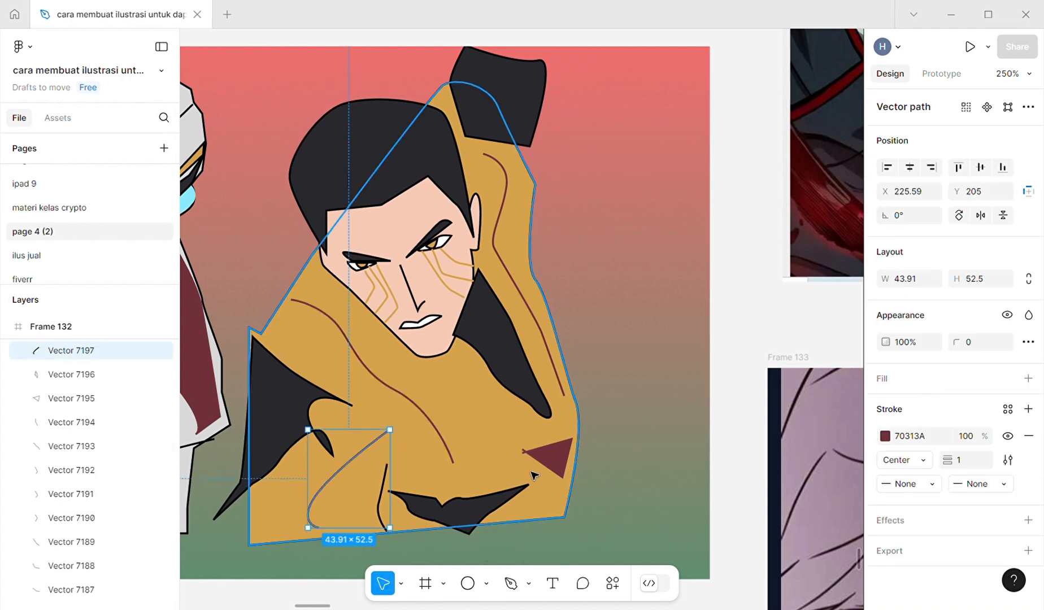
{"action": "key", "text": "i"}
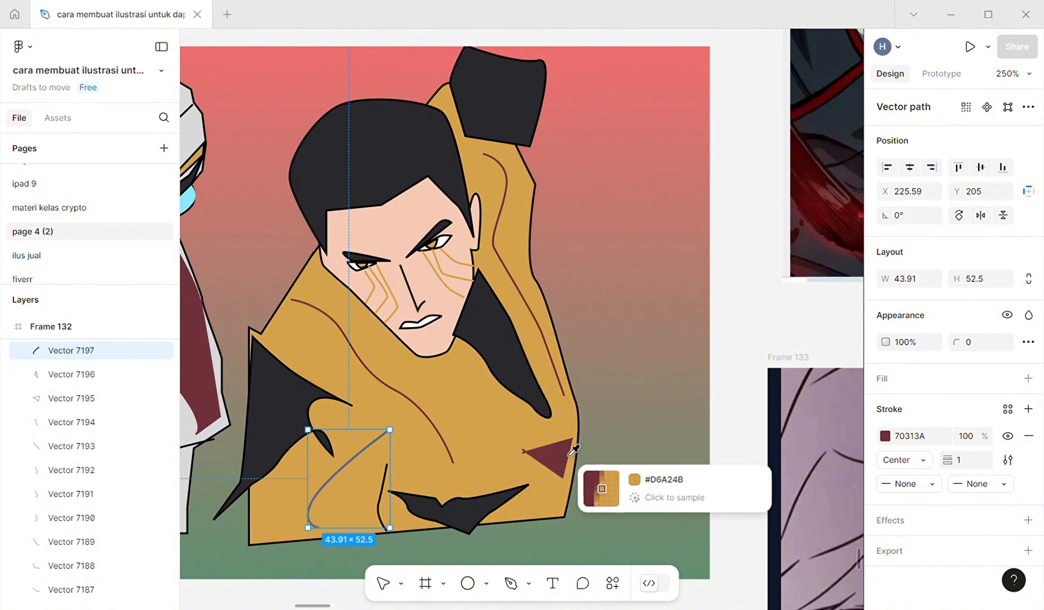
{"action": "key", "text": "Escape"}
{"action": "key", "text": "Escape"}
Select Frame 132 and narrow it to about 379 wide, bringing its outer edge close to the golden cloak
{"action": "scroll", "coordinate": [588, 364], "scroll_direction": "left", "scroll_amount": 8}
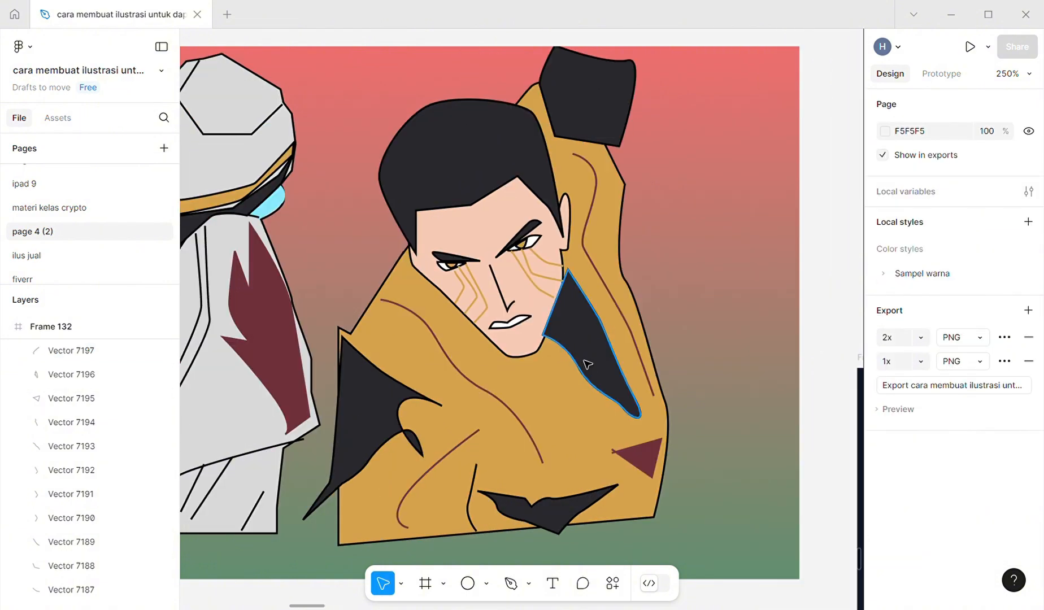
{"action": "scroll", "coordinate": [586, 363], "scroll_direction": "down", "scroll_amount": 3}
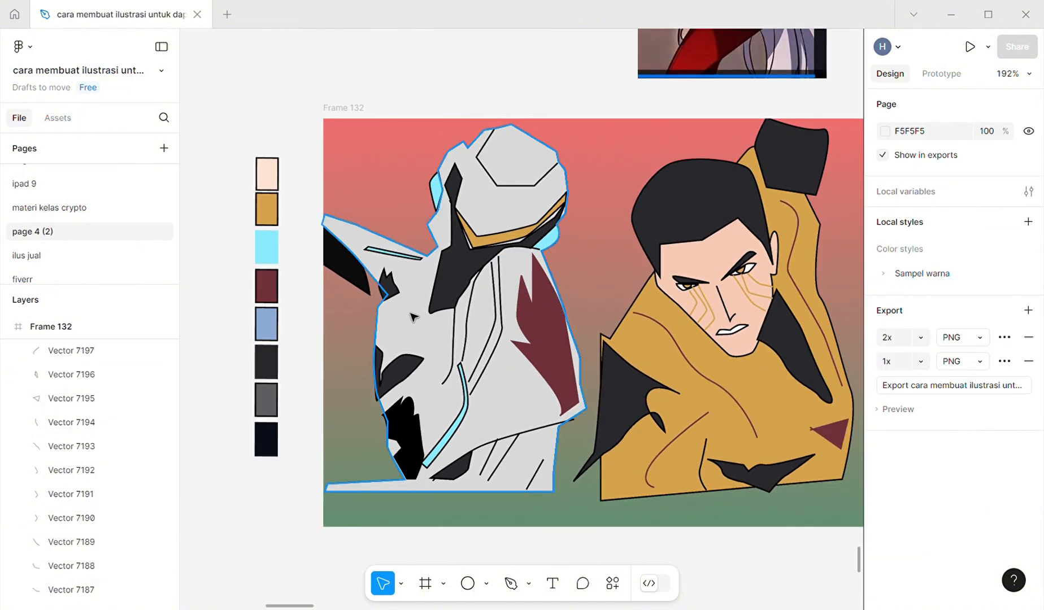
{"action": "scroll", "coordinate": [418, 316], "scroll_direction": "right", "scroll_amount": 3}
{"action": "left_click", "coordinate": [425, 295]}
{"action": "left_click", "coordinate": [274, 111]}
{"action": "scroll", "coordinate": [621, 271], "scroll_direction": "right", "scroll_amount": 3}
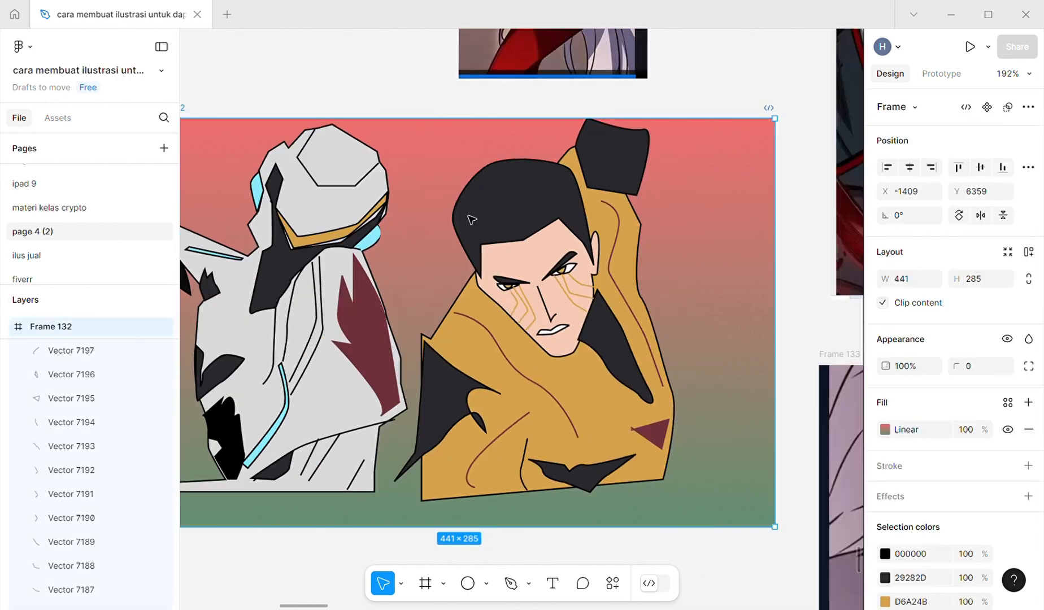
{"action": "left_click_drag", "start_coordinate": [786, 299], "coordinate": [699, 292]}
{"action": "scroll", "coordinate": [672, 286], "scroll_direction": "left", "scroll_amount": 3}
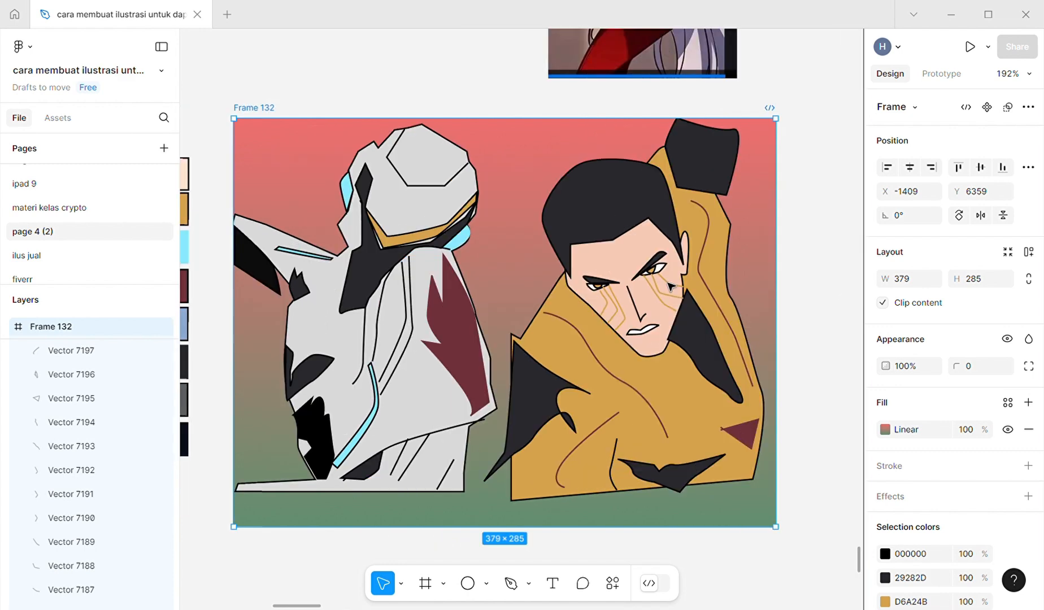
Recolour the inner long fold line on the grey cloak with cyan 89EAFD sampled from the strip below it, and deselect it
{"action": "scroll", "coordinate": [672, 287], "scroll_direction": "left", "scroll_amount": 3}
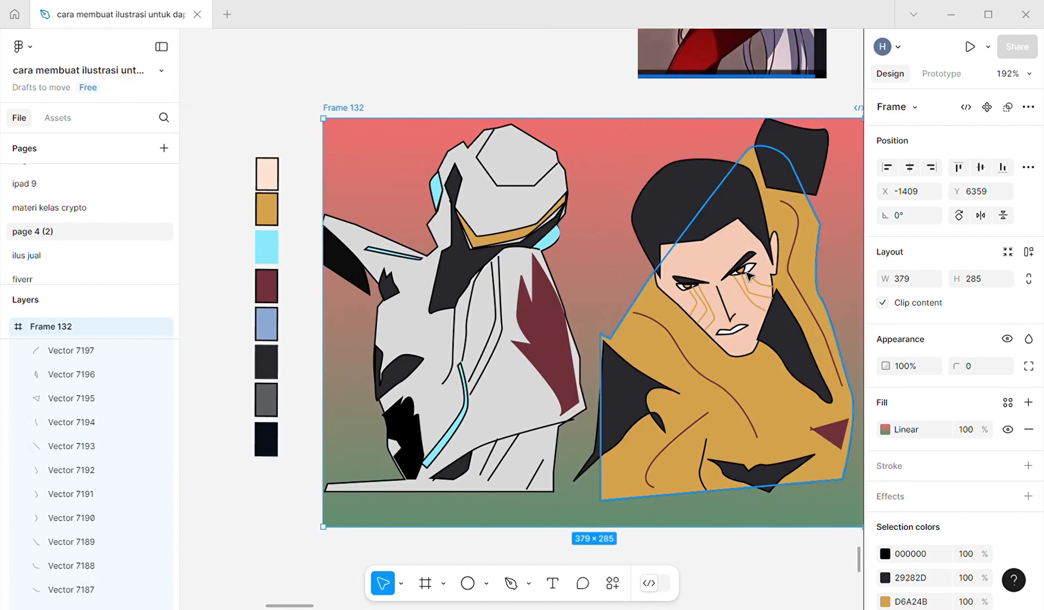
{"action": "scroll", "coordinate": [748, 275], "scroll_direction": "right", "scroll_amount": 3}
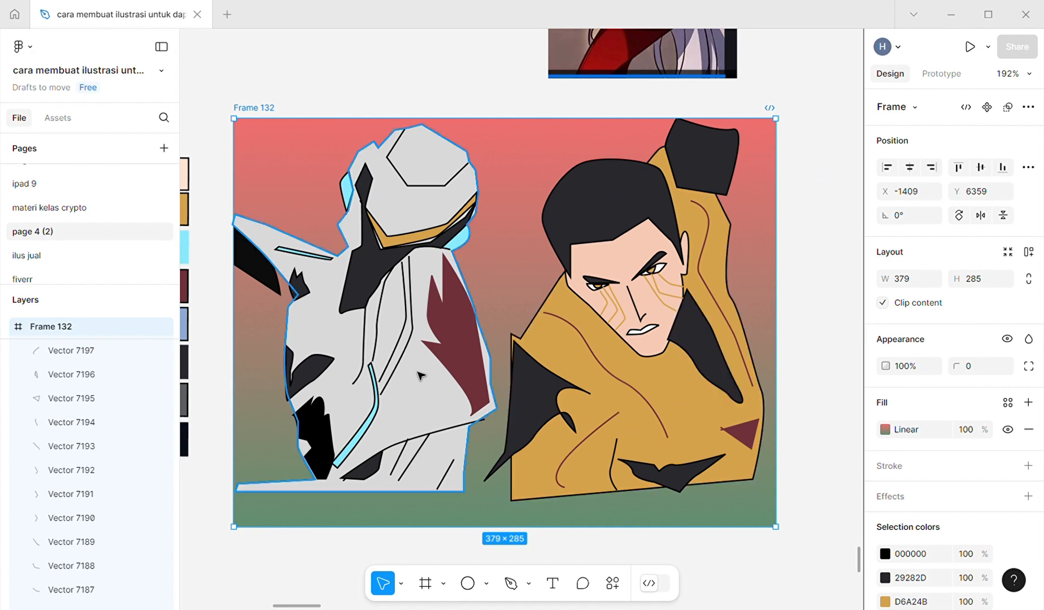
{"action": "left_click", "coordinate": [402, 353]}
{"action": "scroll", "coordinate": [403, 353], "scroll_direction": "up", "scroll_amount": 5}
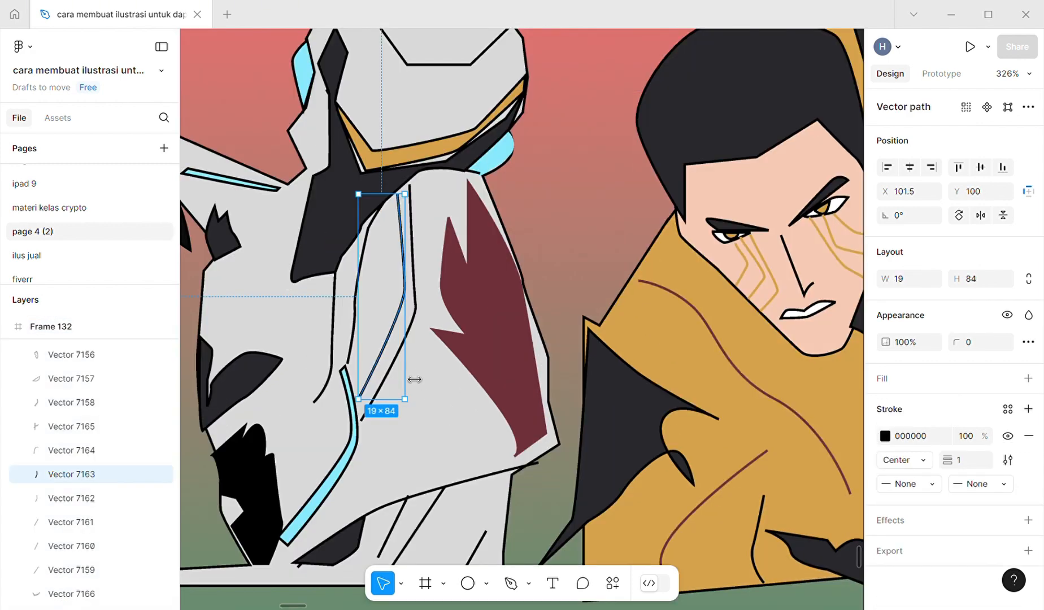
{"action": "key", "text": "i"}
{"action": "left_click", "coordinate": [342, 464]}
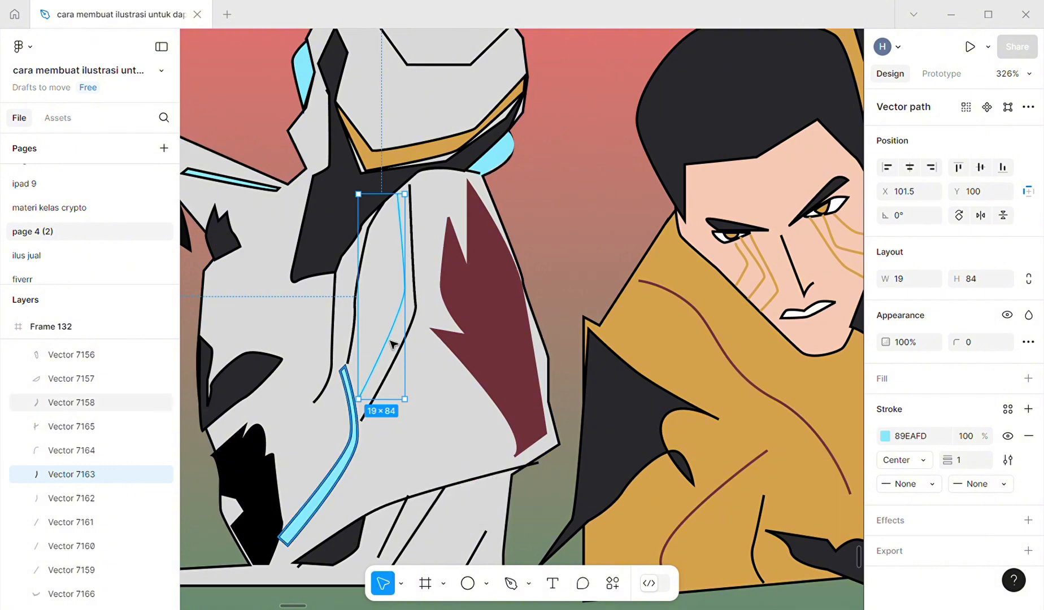
{"action": "left_click", "coordinate": [553, 242]}
Reshape the cyan strip on the grey character's shoulder by pulling its outer corner point out toward the wing tip, and leave vector editing
{"action": "scroll", "coordinate": [556, 245], "scroll_direction": "right", "scroll_amount": 5}
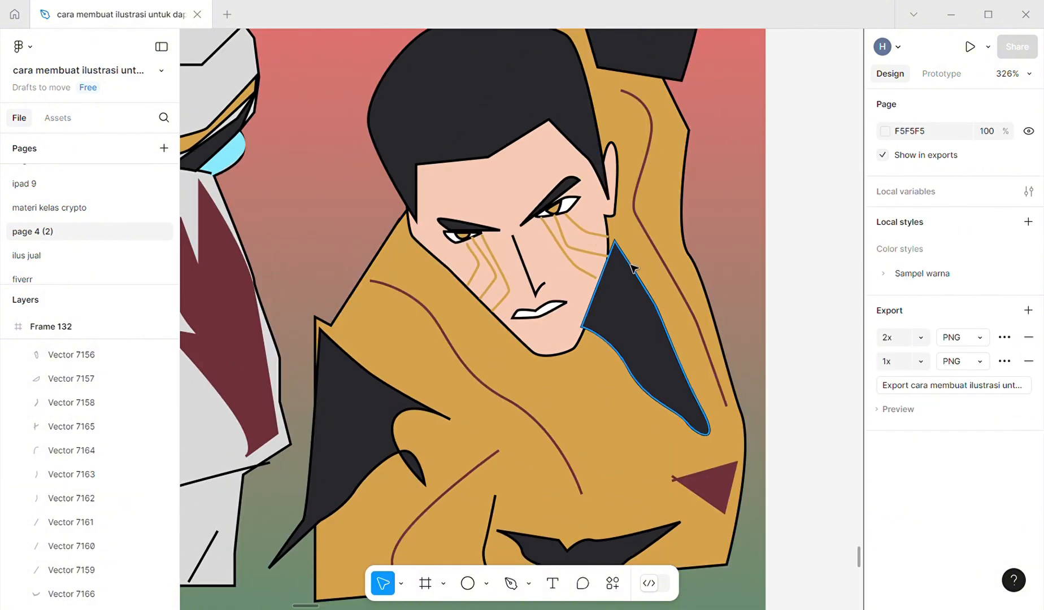
{"action": "scroll", "coordinate": [629, 264], "scroll_direction": "left", "scroll_amount": 6}
{"action": "scroll", "coordinate": [620, 255], "scroll_direction": "up", "scroll_amount": 2}
{"action": "scroll", "coordinate": [617, 257], "scroll_direction": "left", "scroll_amount": 3}
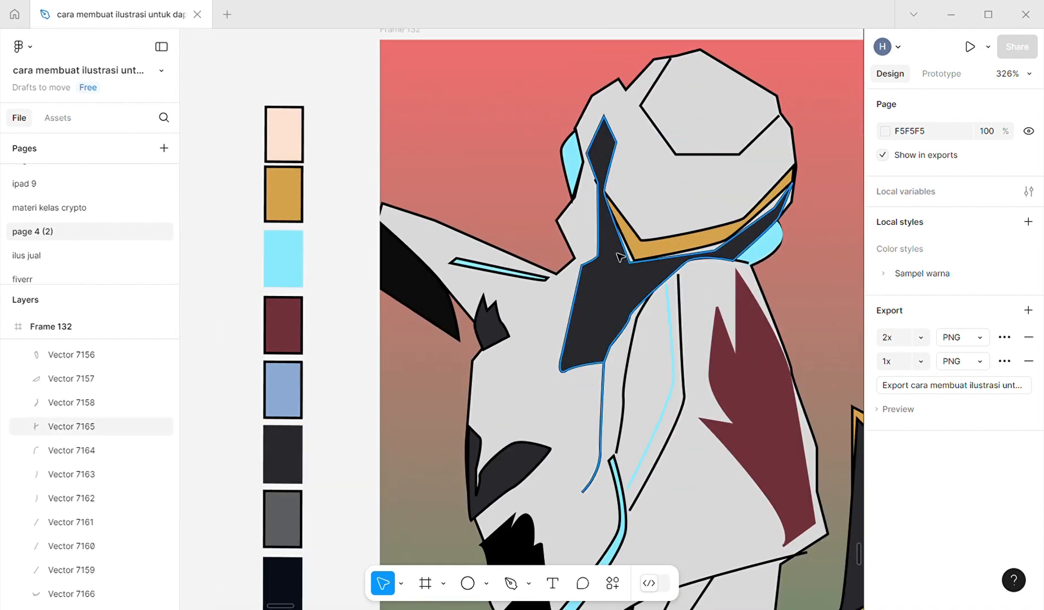
{"action": "left_click", "coordinate": [515, 268]}
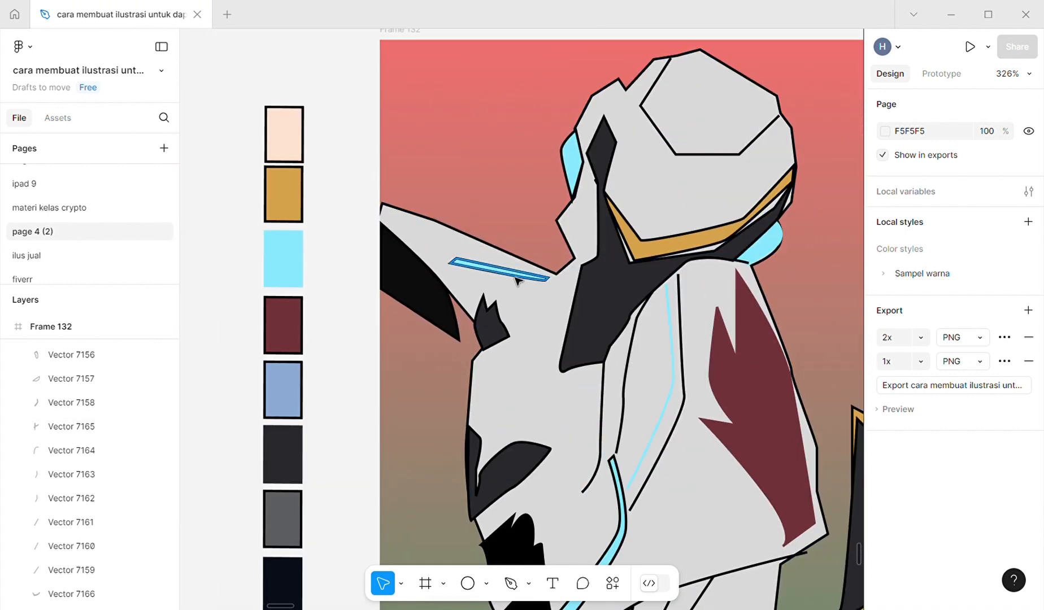
{"action": "double_click", "coordinate": [465, 268]}
{"action": "left_click_drag", "start_coordinate": [457, 259], "coordinate": [395, 229]}
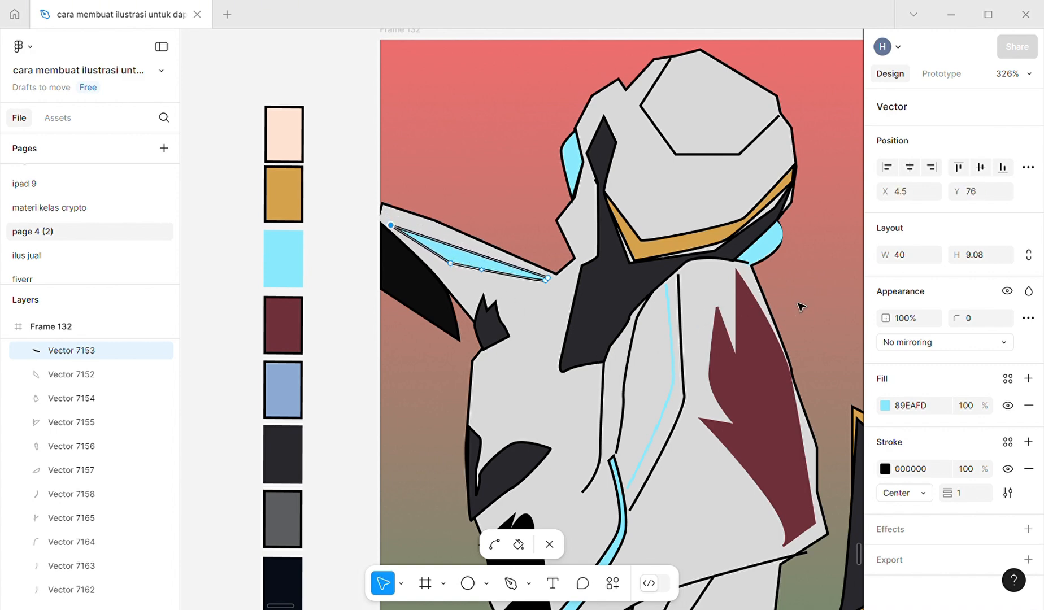
{"action": "key", "text": "Escape"}
{"action": "key", "text": "Escape"}
{"action": "scroll", "coordinate": [788, 299], "scroll_direction": "right", "scroll_amount": 3}
{"action": "scroll", "coordinate": [774, 294], "scroll_direction": "down", "scroll_amount": 5}
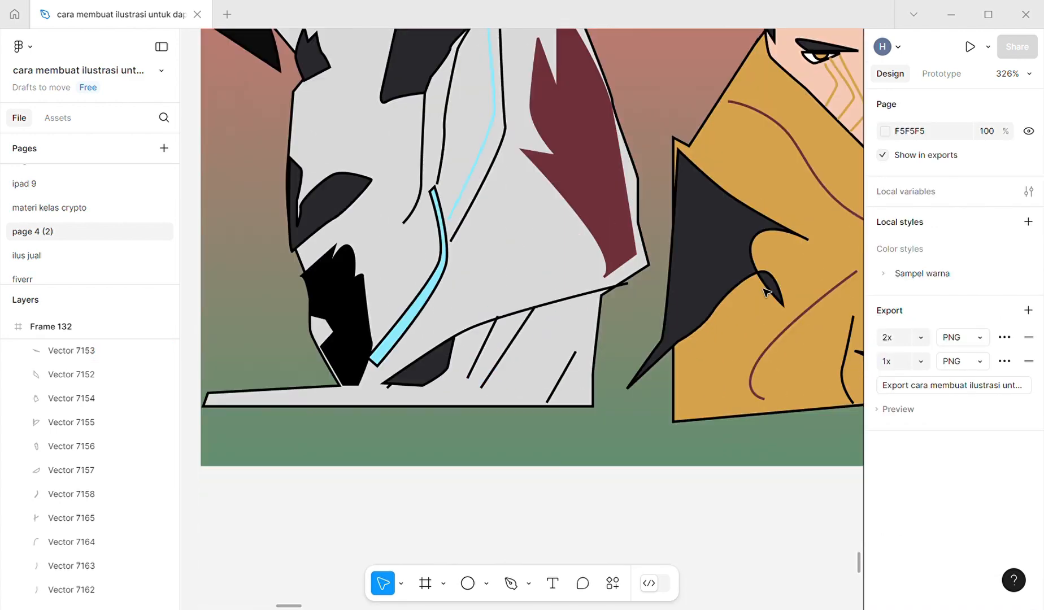
Reshape the dark shadow at the grey cloak's lower hem by pulling its upper corner point out to the first short fold line, and leave vector editing
{"action": "scroll", "coordinate": [660, 345], "scroll_direction": "left", "scroll_amount": 3}
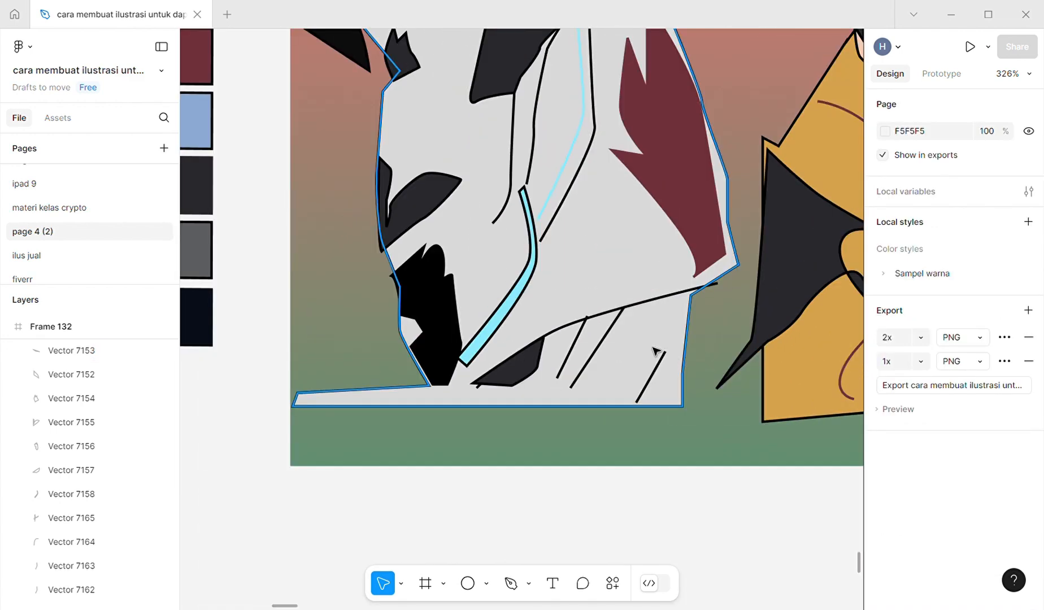
{"action": "double_click", "coordinate": [543, 375]}
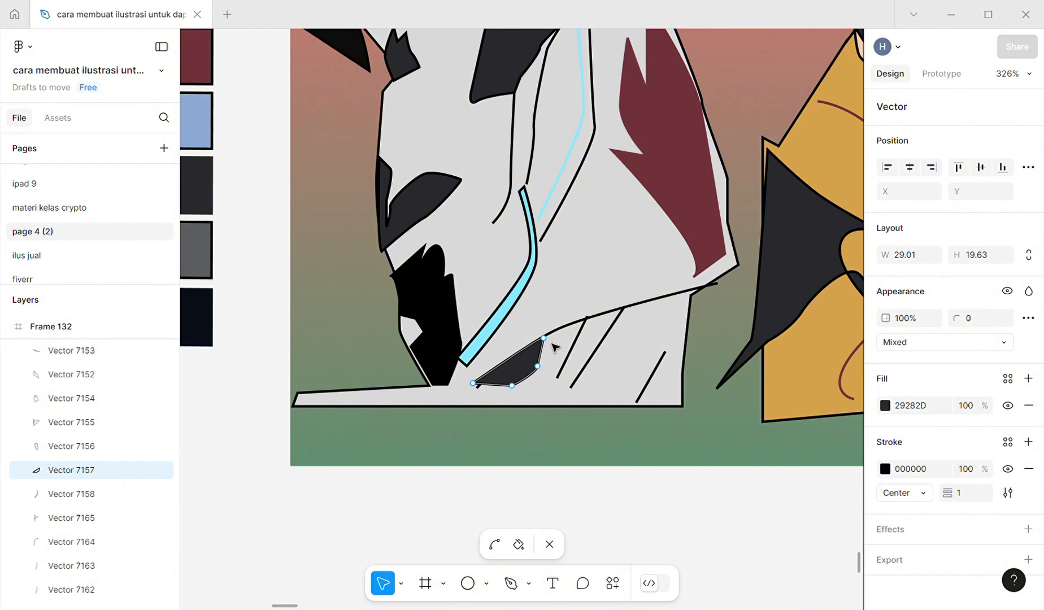
{"action": "left_click_drag", "start_coordinate": [543, 338], "coordinate": [586, 322]}
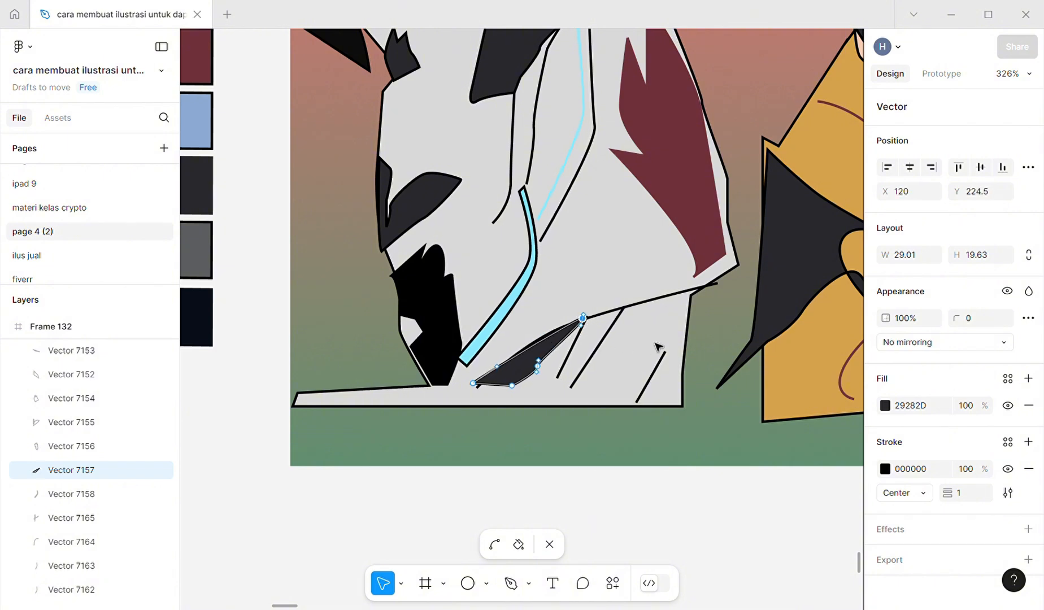
{"action": "left_click", "coordinate": [723, 351]}
{"action": "scroll", "coordinate": [711, 347], "scroll_direction": "down", "scroll_amount": 3, "text": "ctrl"}
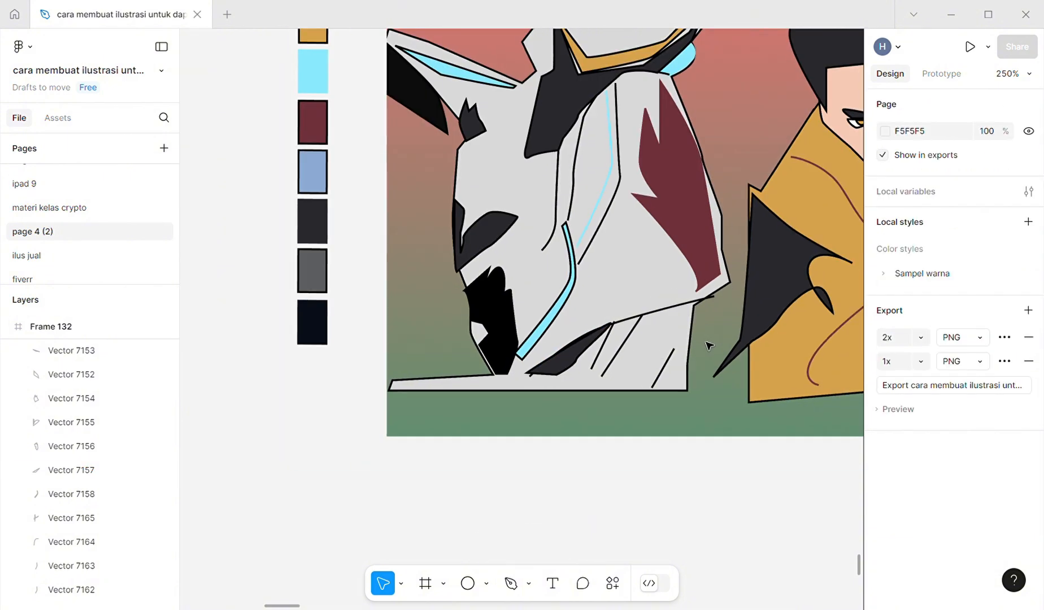
{"action": "scroll", "coordinate": [708, 345], "scroll_direction": "up", "scroll_amount": 2}
{"action": "scroll", "coordinate": [707, 345], "scroll_direction": "left", "scroll_amount": 3}
{"action": "scroll", "coordinate": [709, 344], "scroll_direction": "right", "scroll_amount": 6}
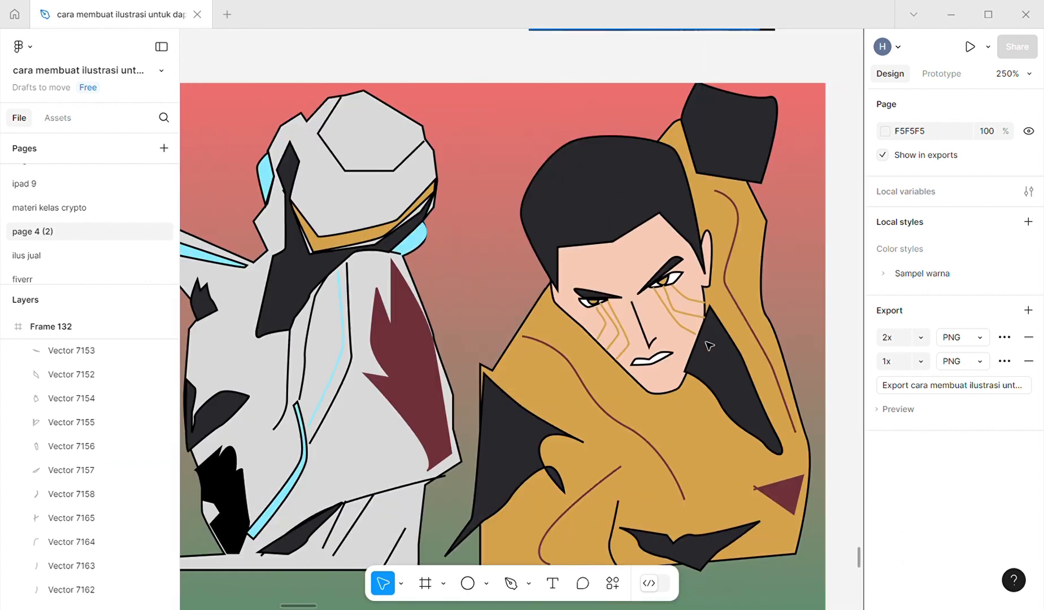
{"action": "scroll", "coordinate": [709, 345], "scroll_direction": "left", "scroll_amount": 3}
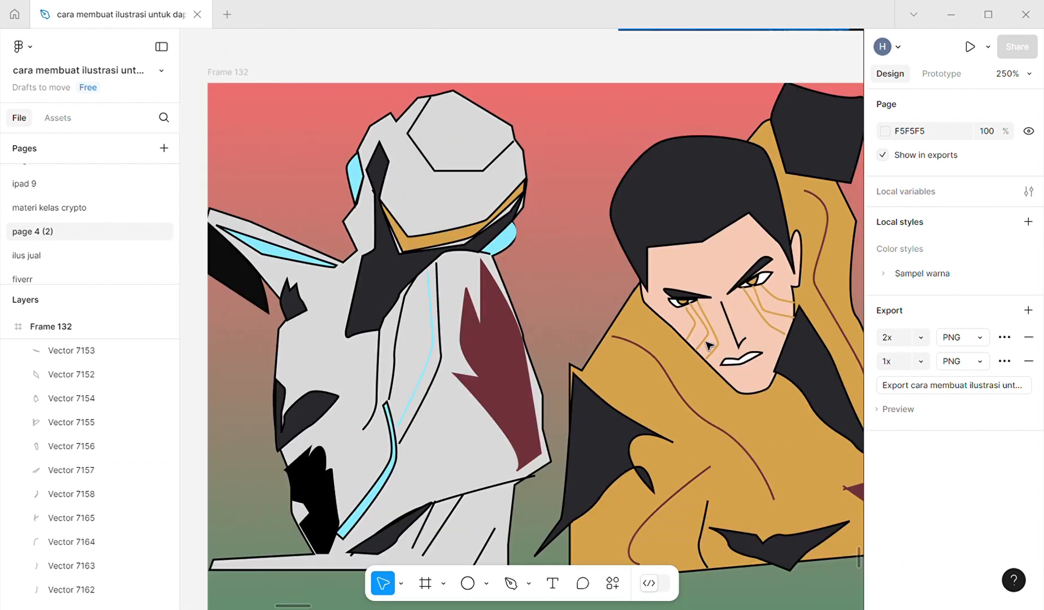